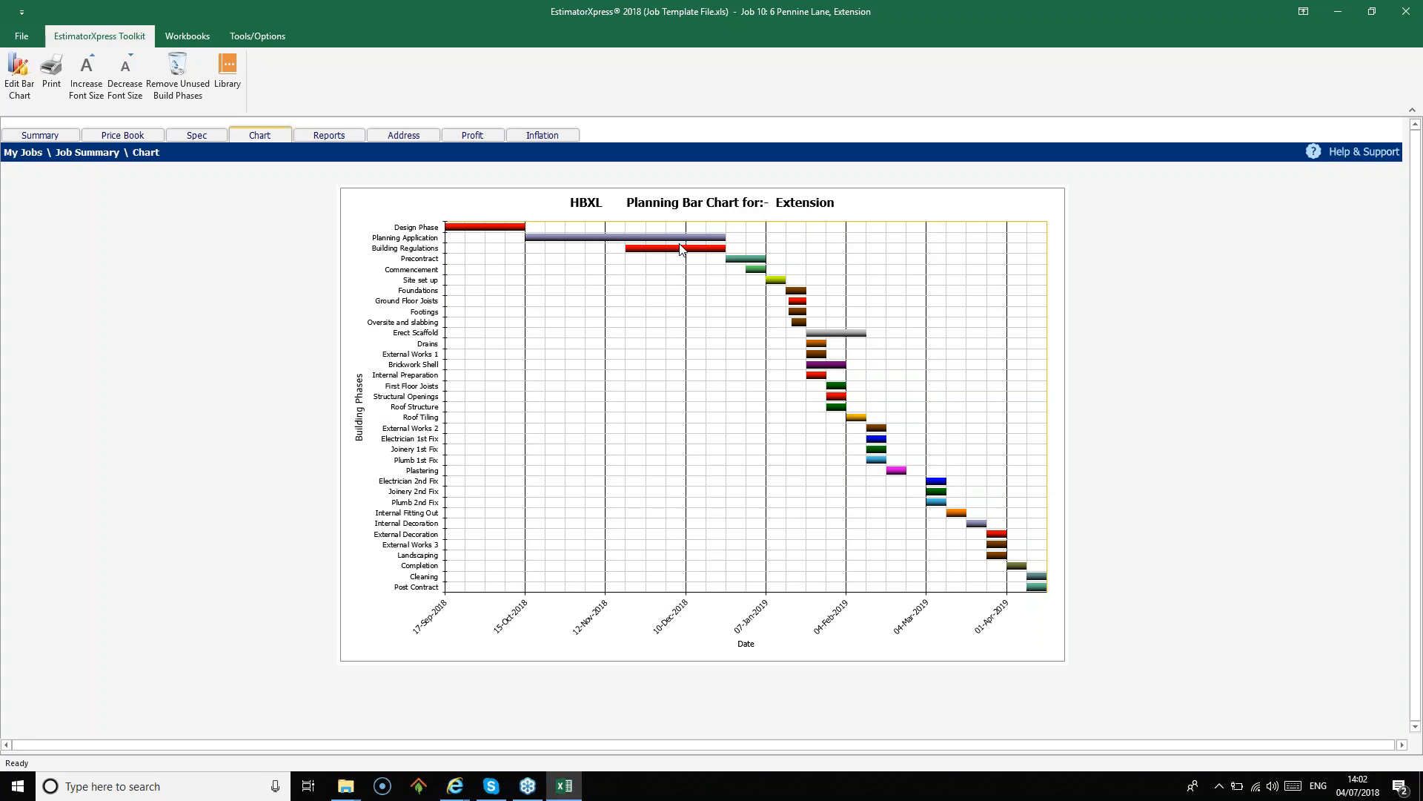
Remove the unused build phases that do not appear in the estimate from the bar chart
click(189, 95)
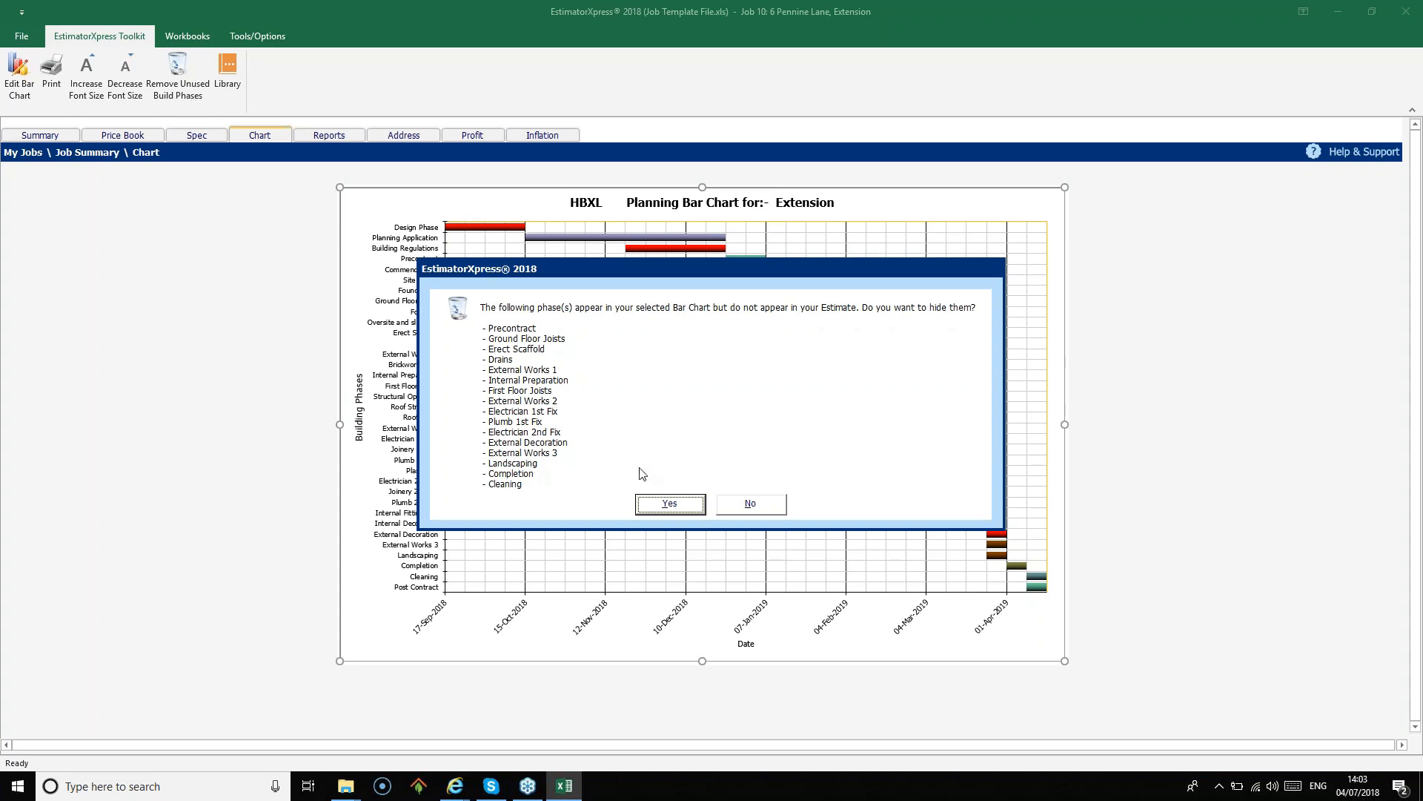
click(670, 504)
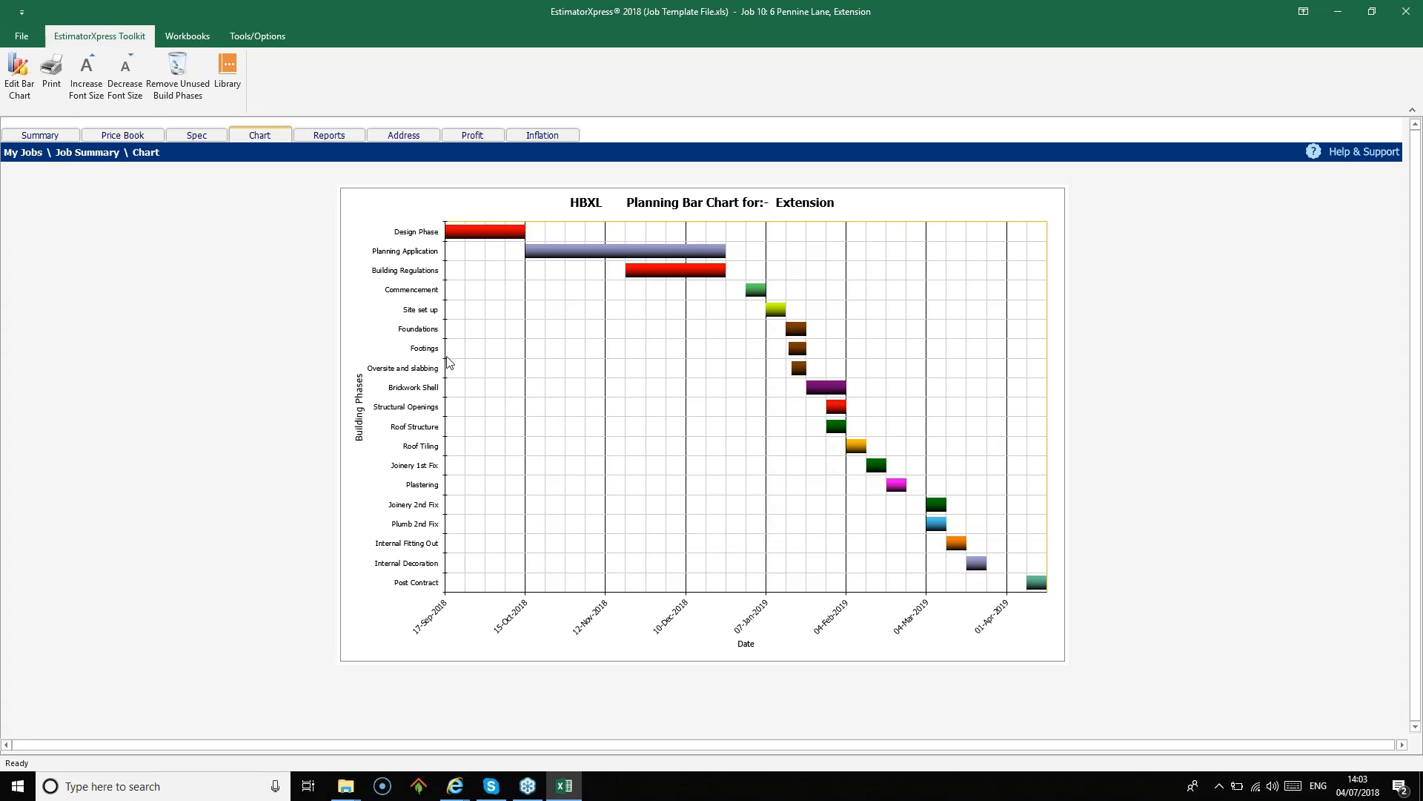
Edit the bar chart and set the job start date to Monday 15 October 2018
click(19, 82)
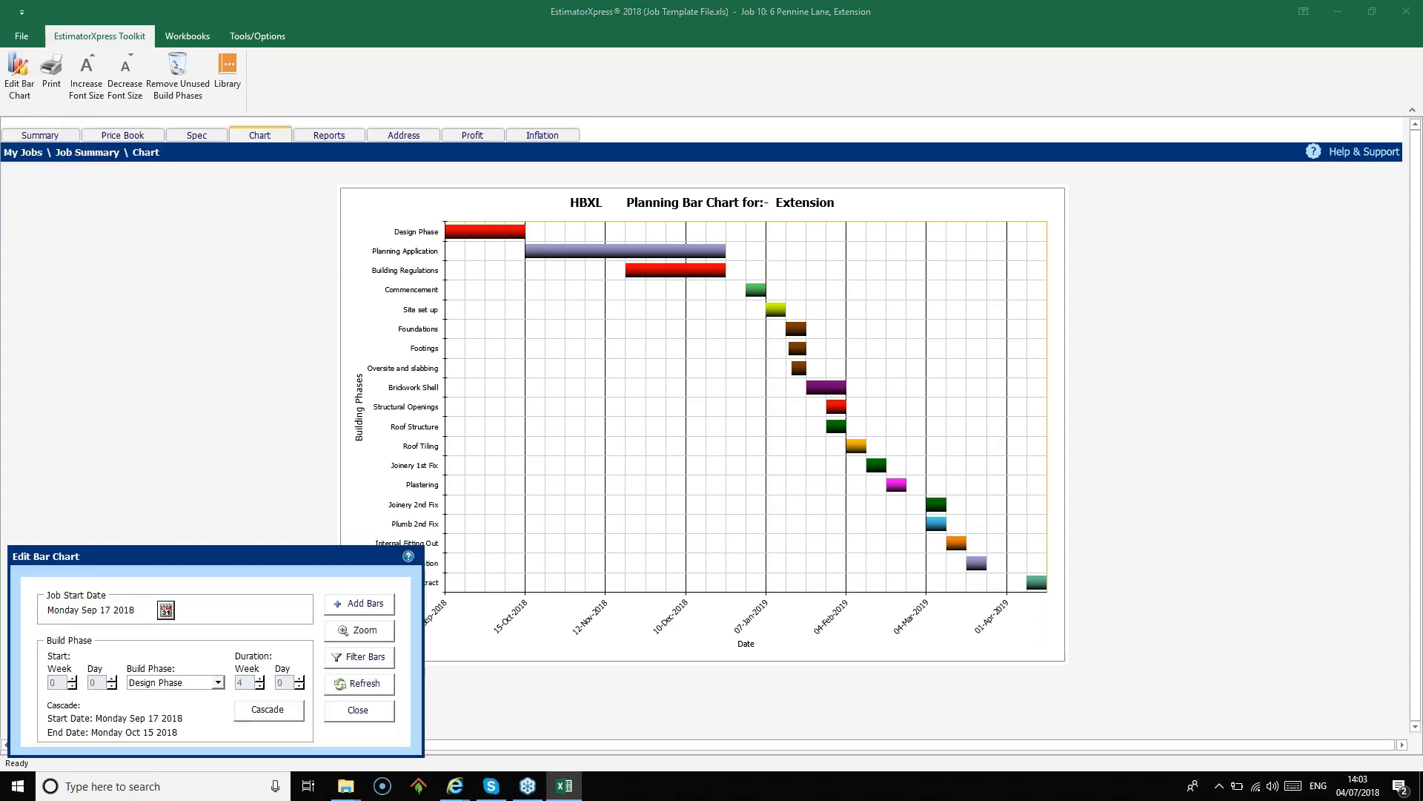
drag(267, 564, 522, 346)
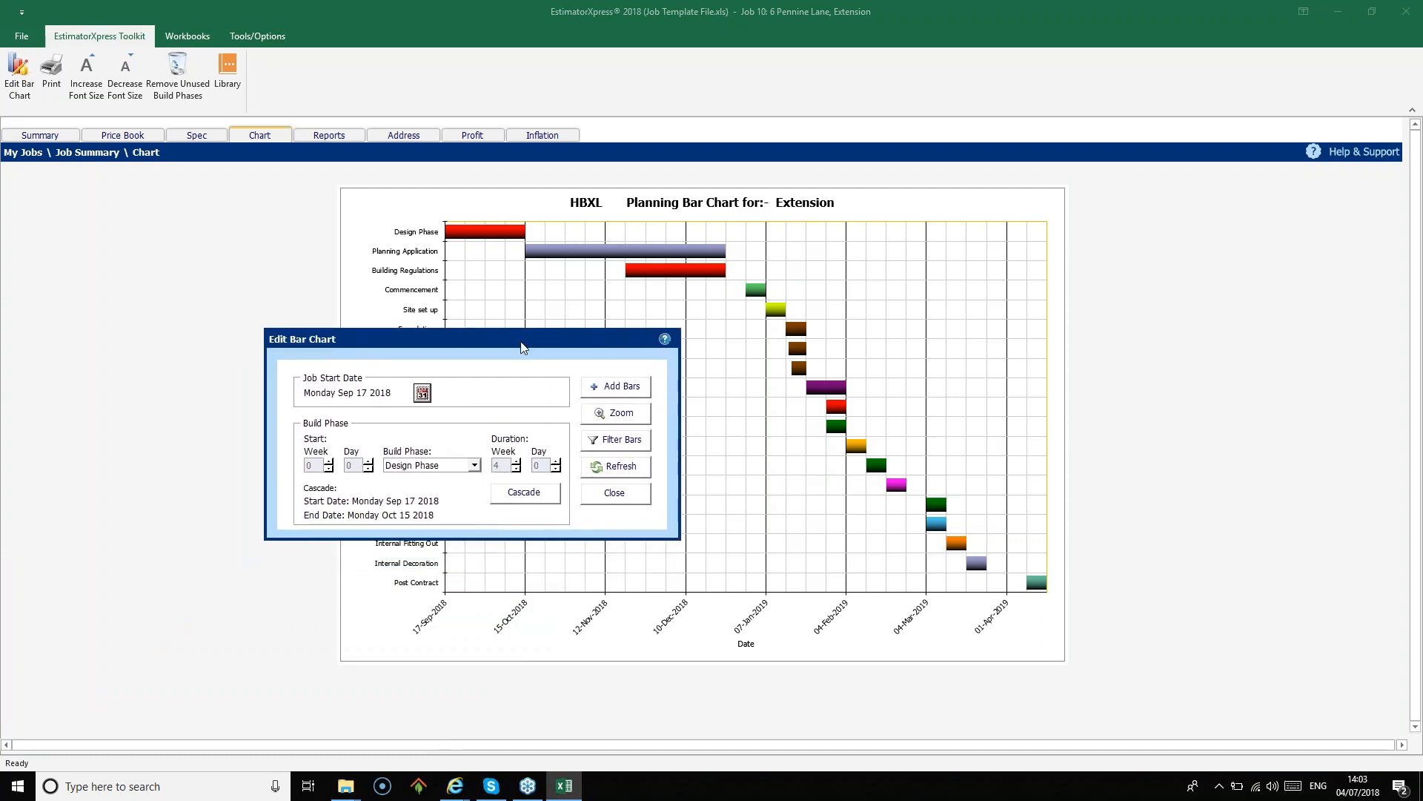
click(423, 393)
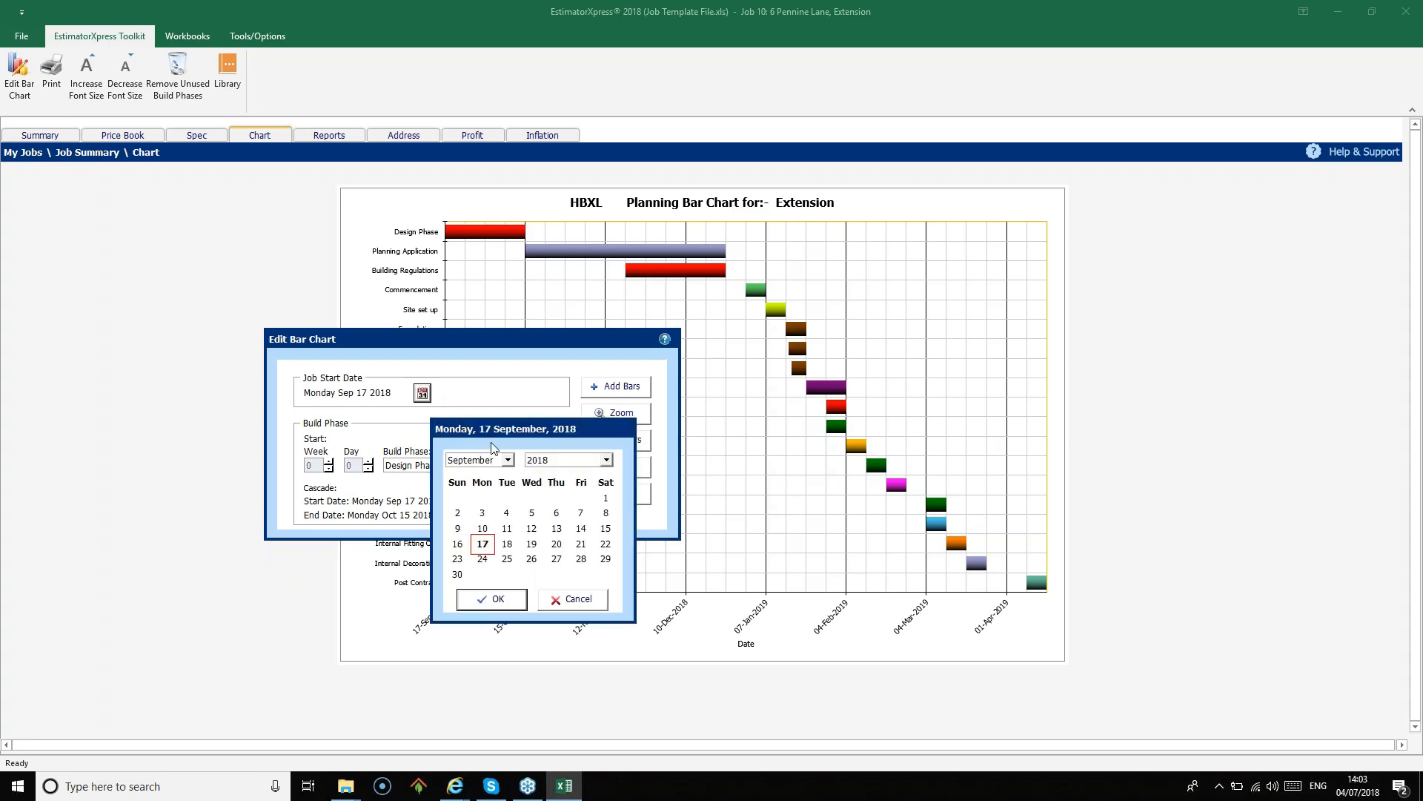
click(510, 464)
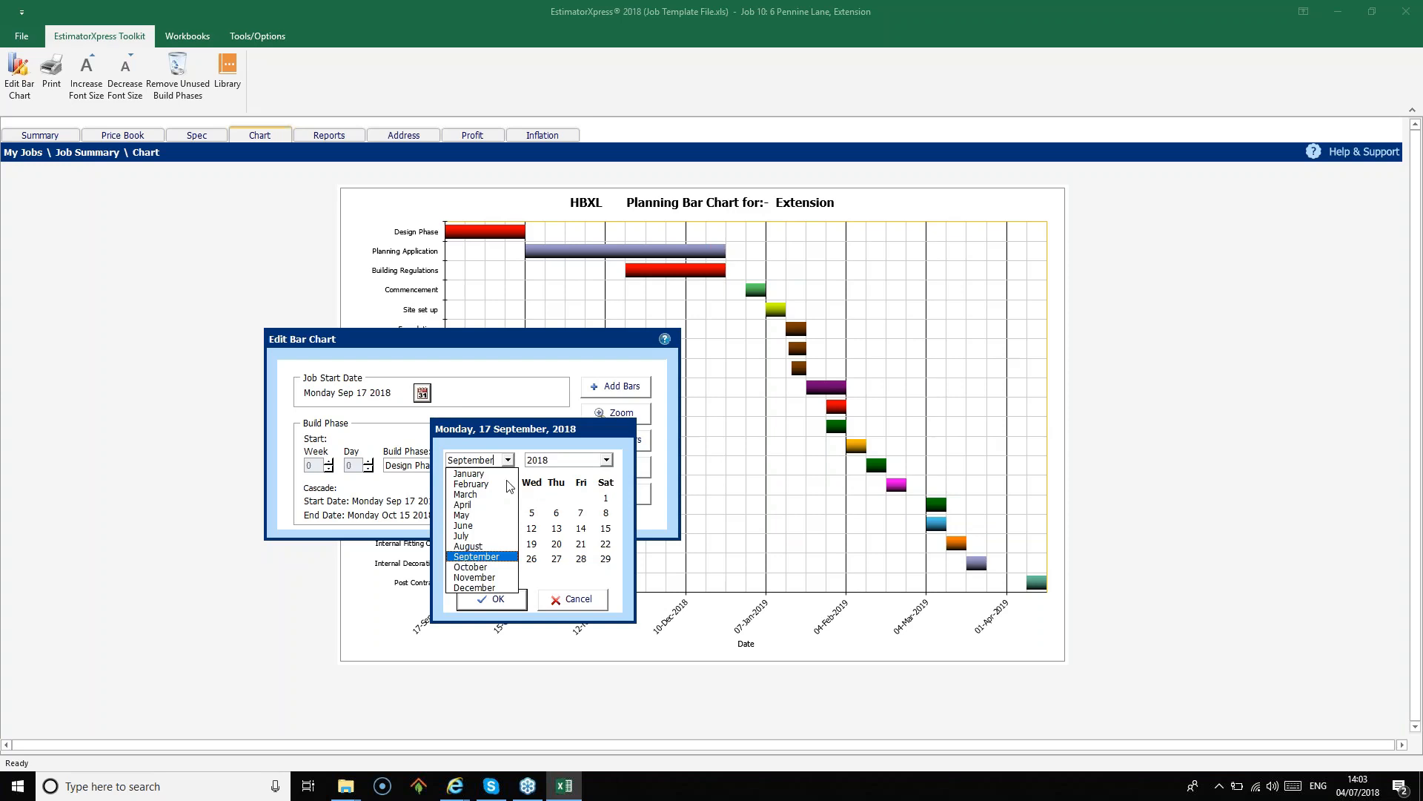
click(501, 573)
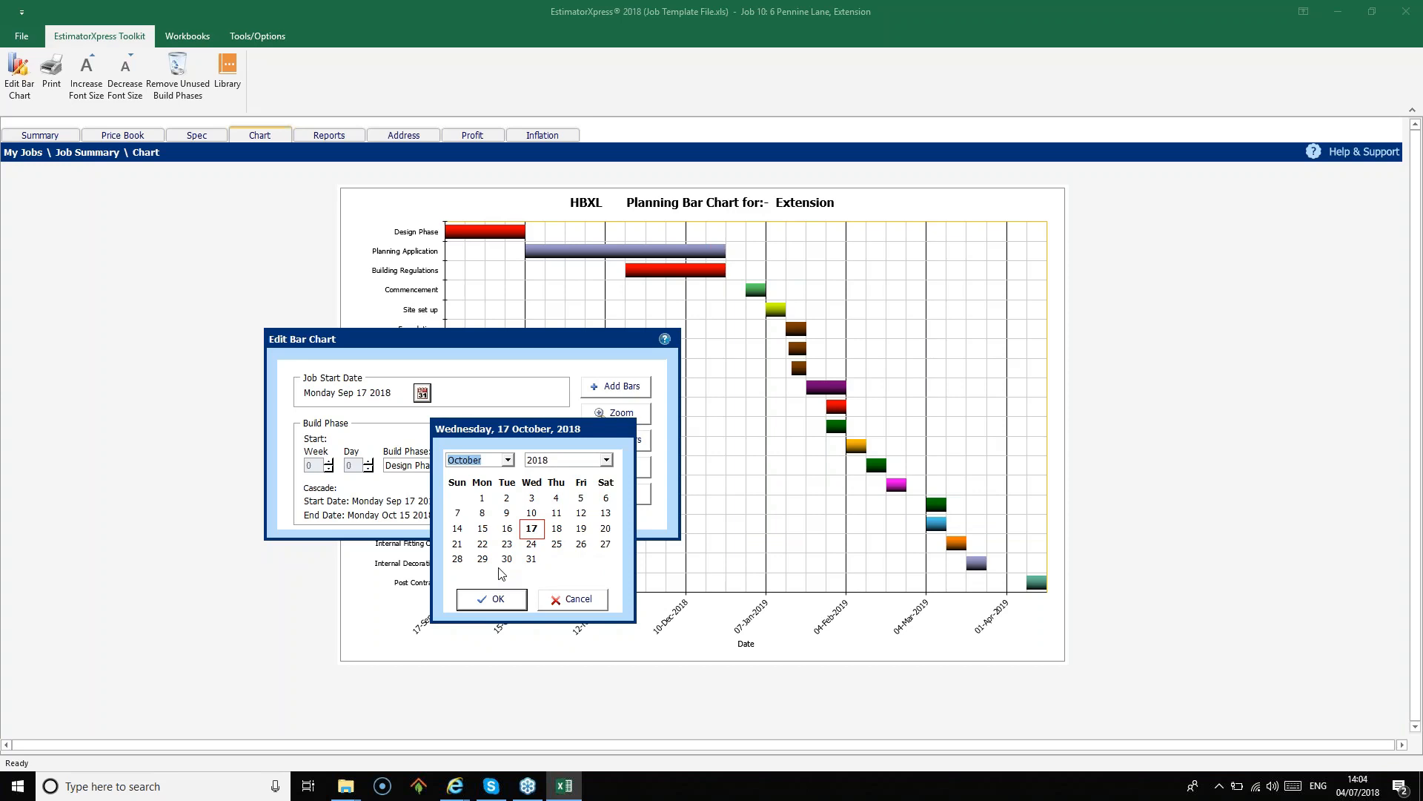
click(483, 529)
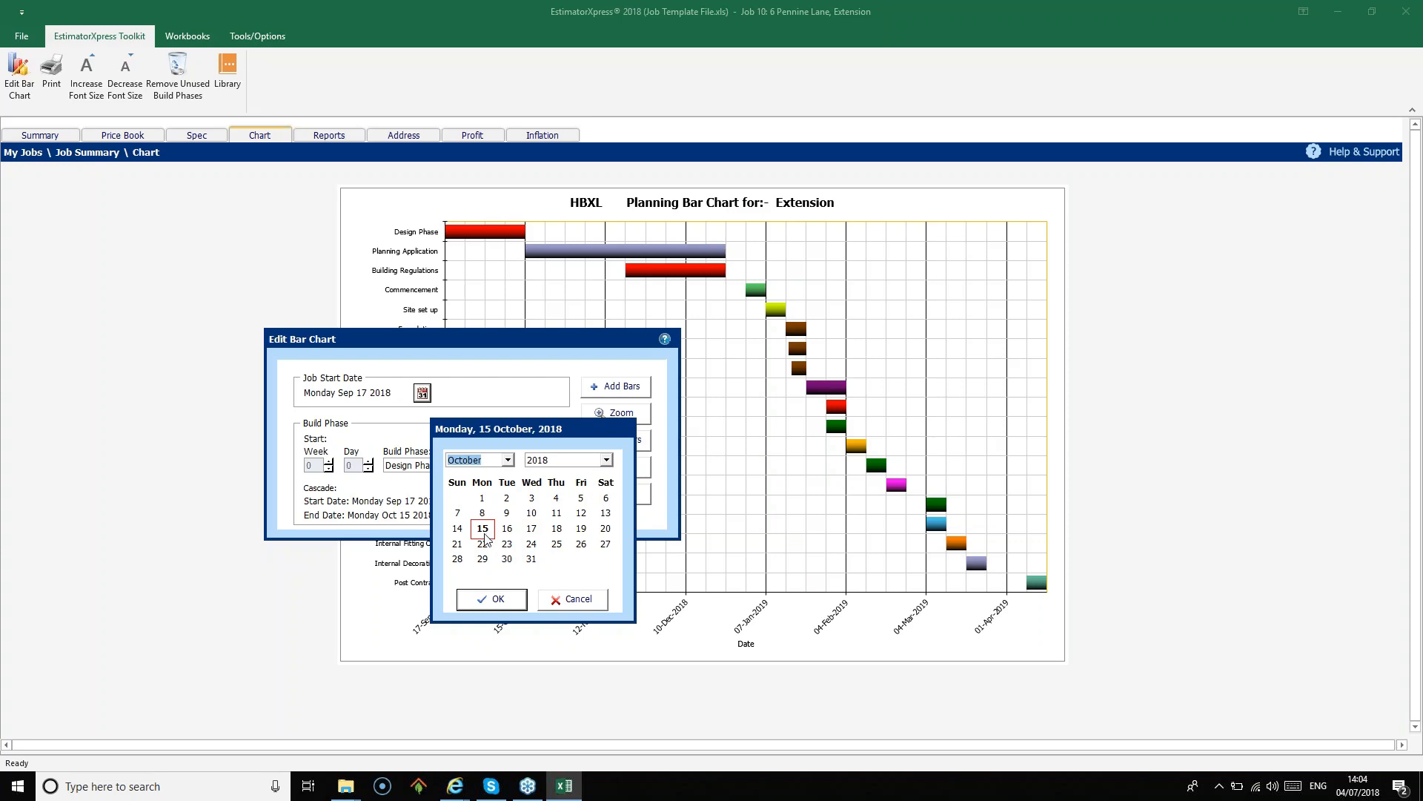
click(517, 602)
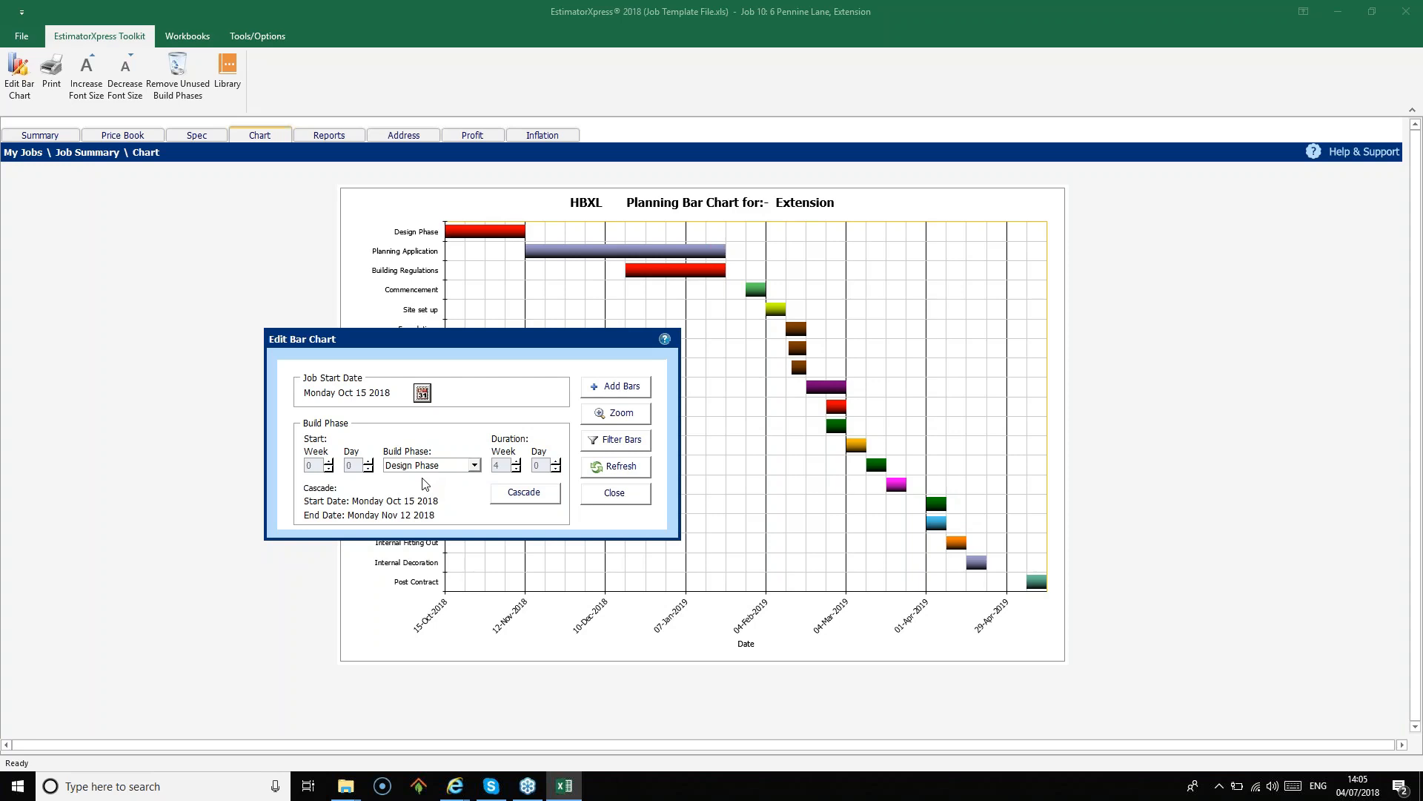
Filter the chart to Design Phase, Building Regulations, Foundations and Footings, and refresh it to restore all bars
click(643, 447)
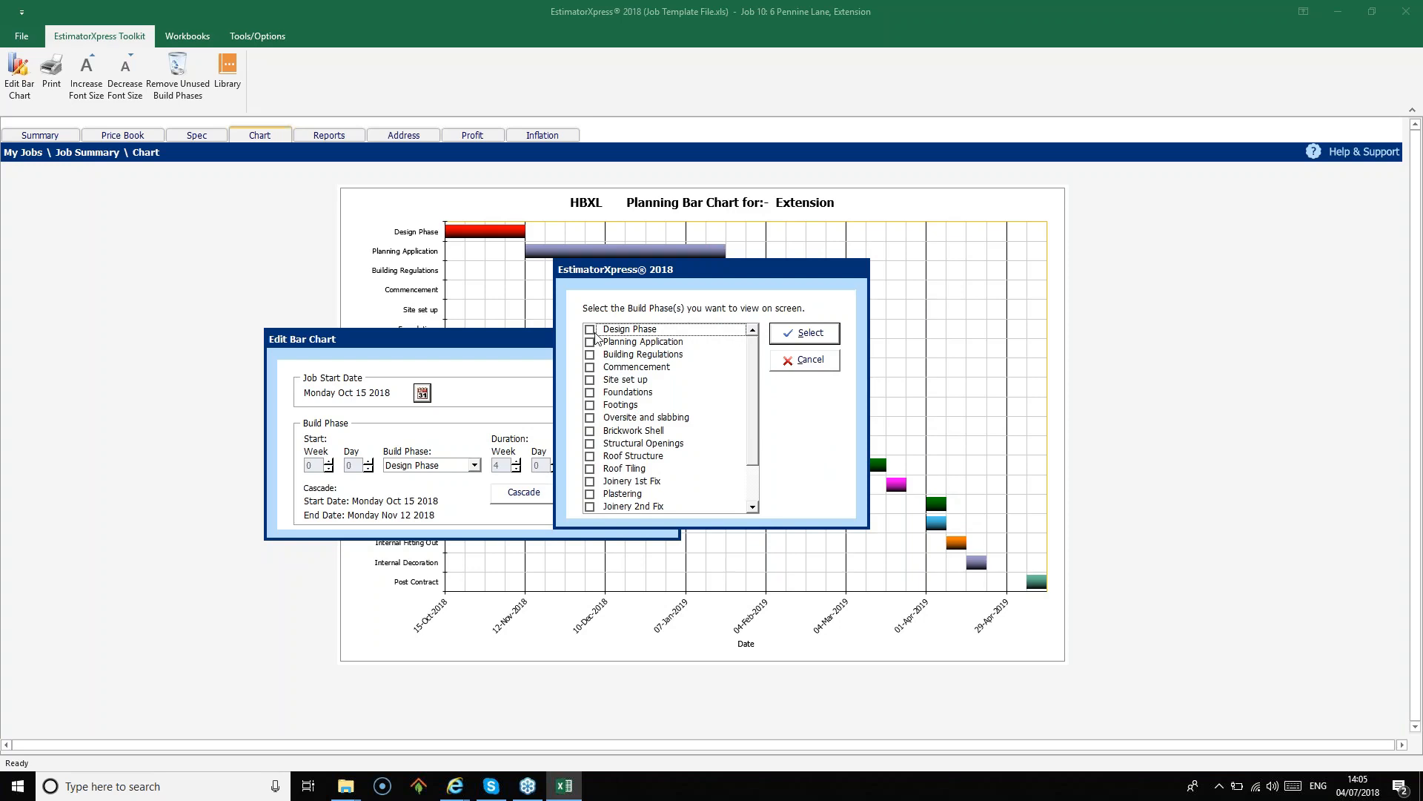
click(591, 330)
click(590, 354)
click(590, 392)
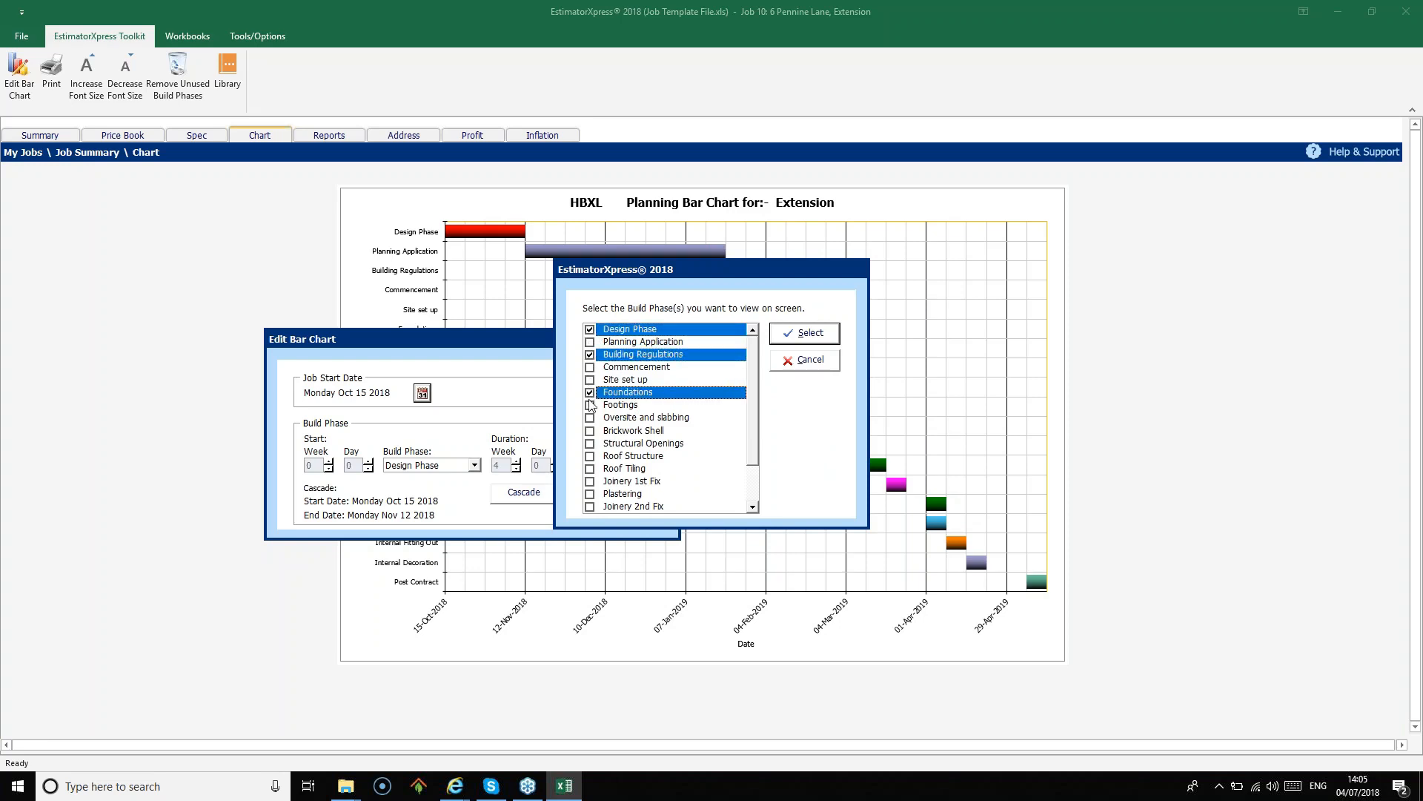
click(590, 404)
click(820, 338)
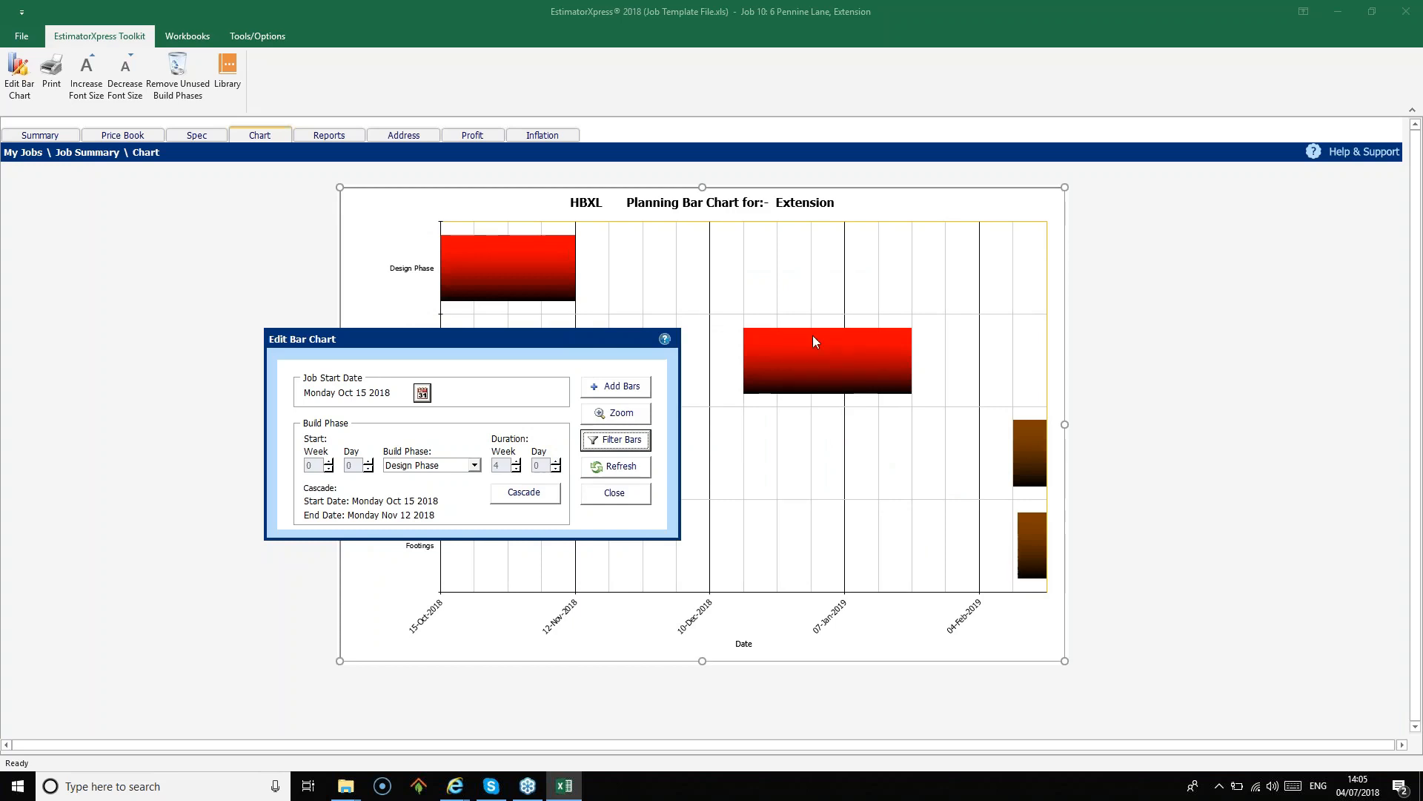
click(639, 461)
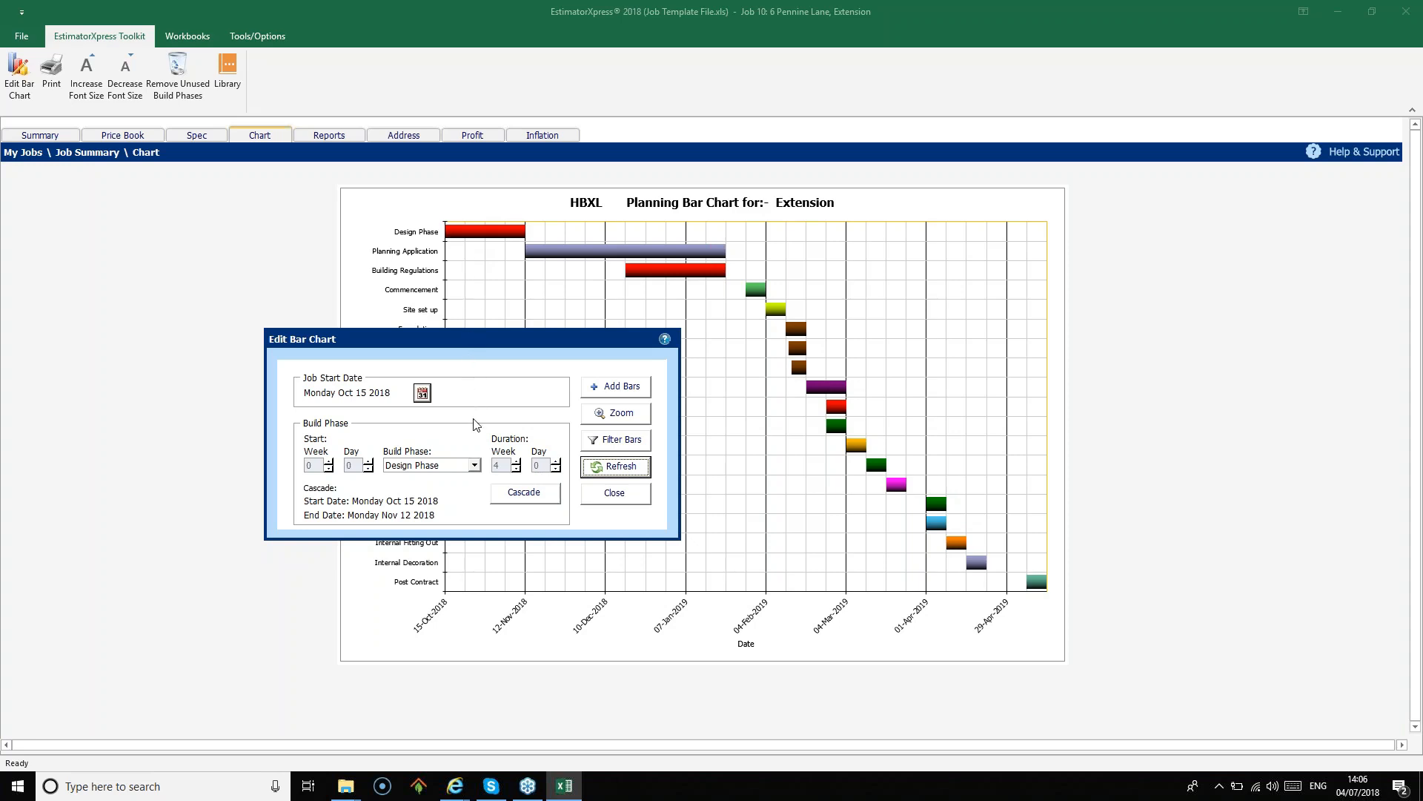
Select the Design Phase and move its start to week 3
click(474, 466)
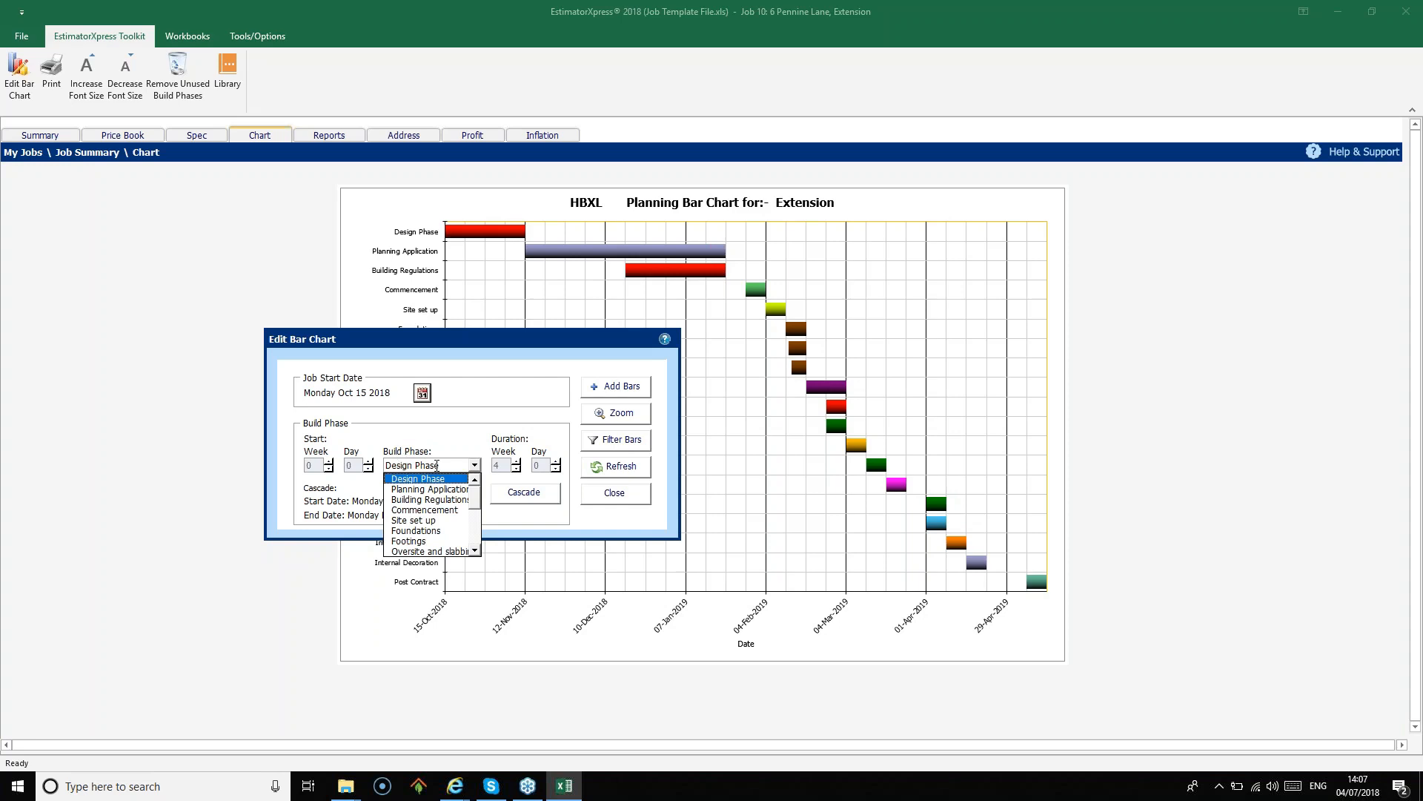
click(458, 480)
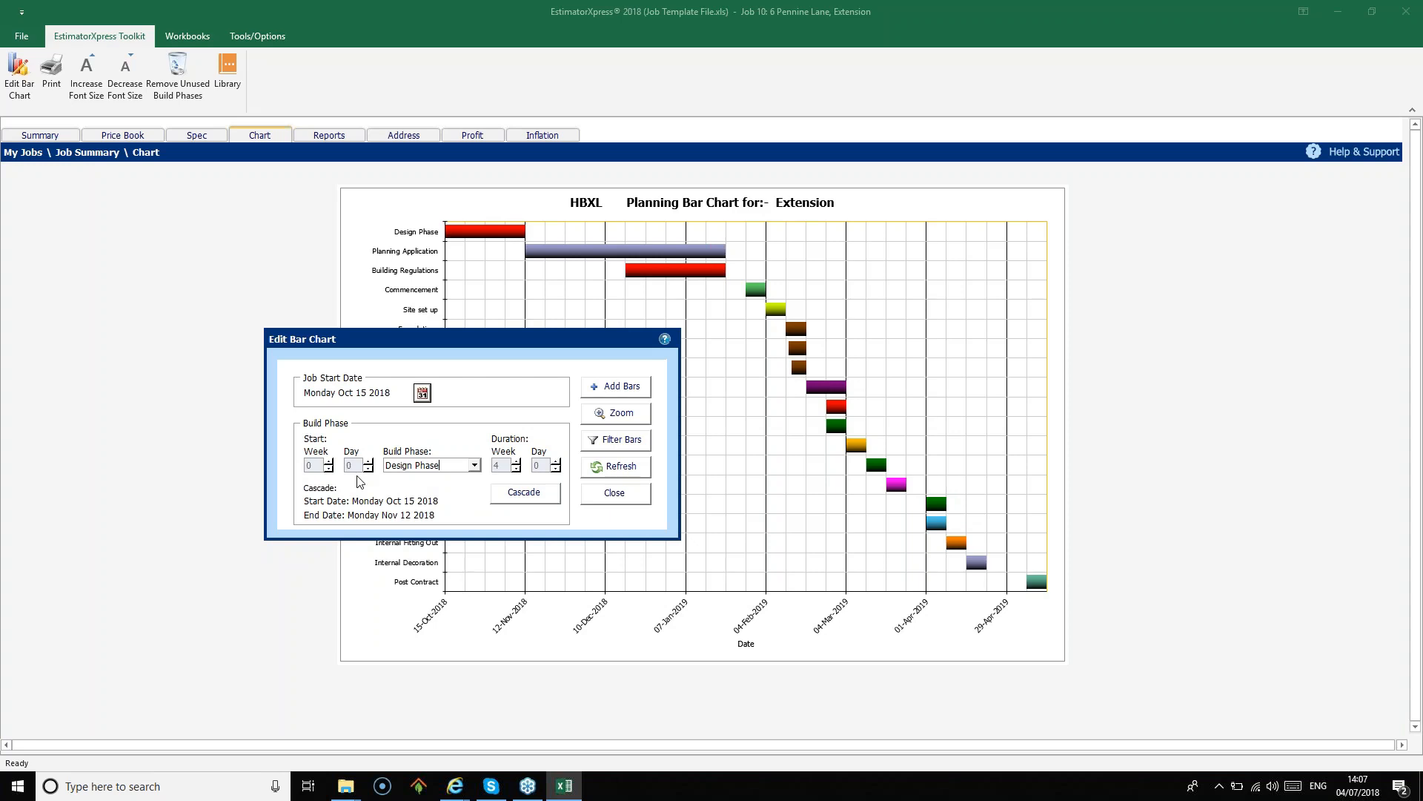
click(329, 462)
click(329, 461)
click(329, 461)
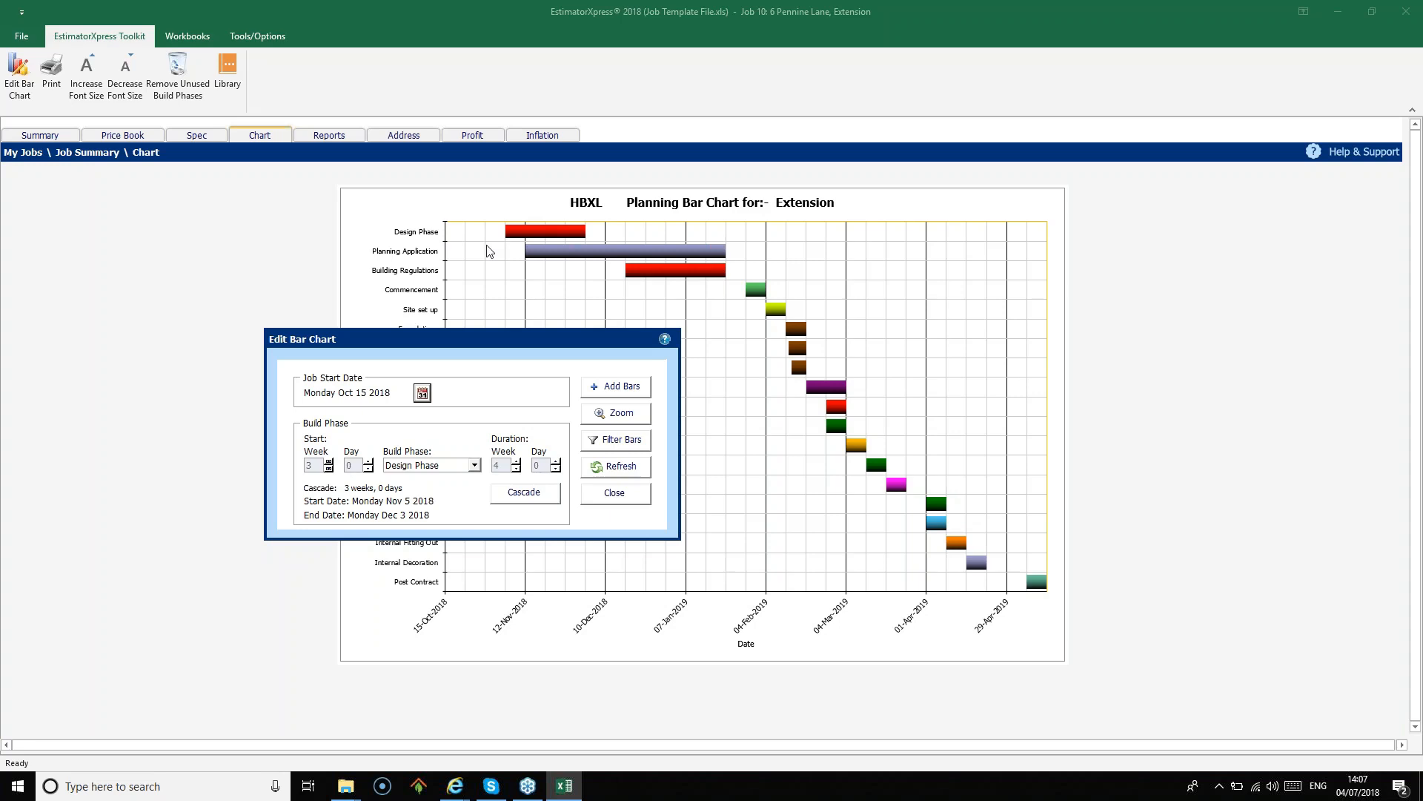
Bring the Design Phase's start back to week 1
click(328, 469)
click(329, 468)
click(329, 468)
click(329, 461)
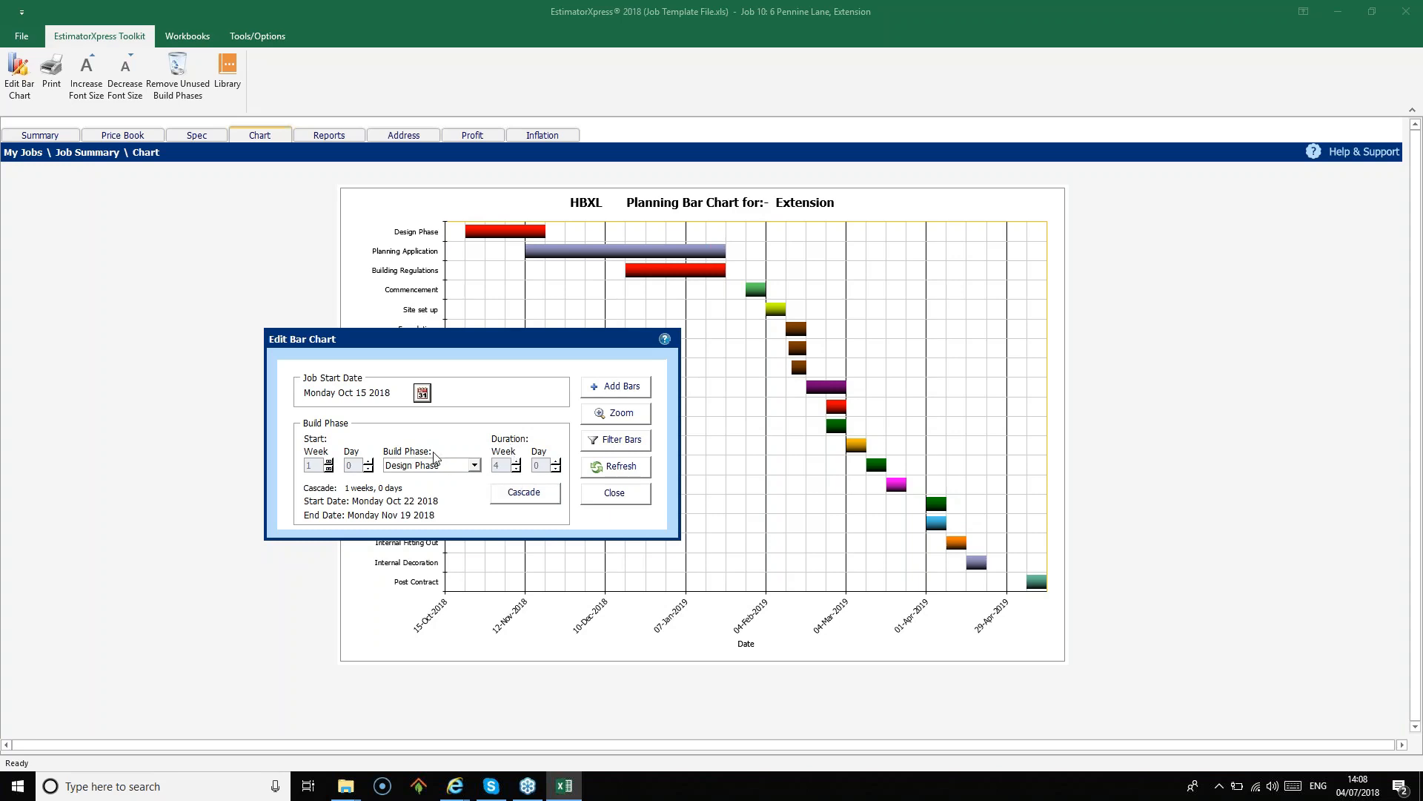
Reduce the Design Phase's duration to 0 weeks
click(474, 465)
click(458, 486)
click(516, 469)
click(516, 469)
click(516, 468)
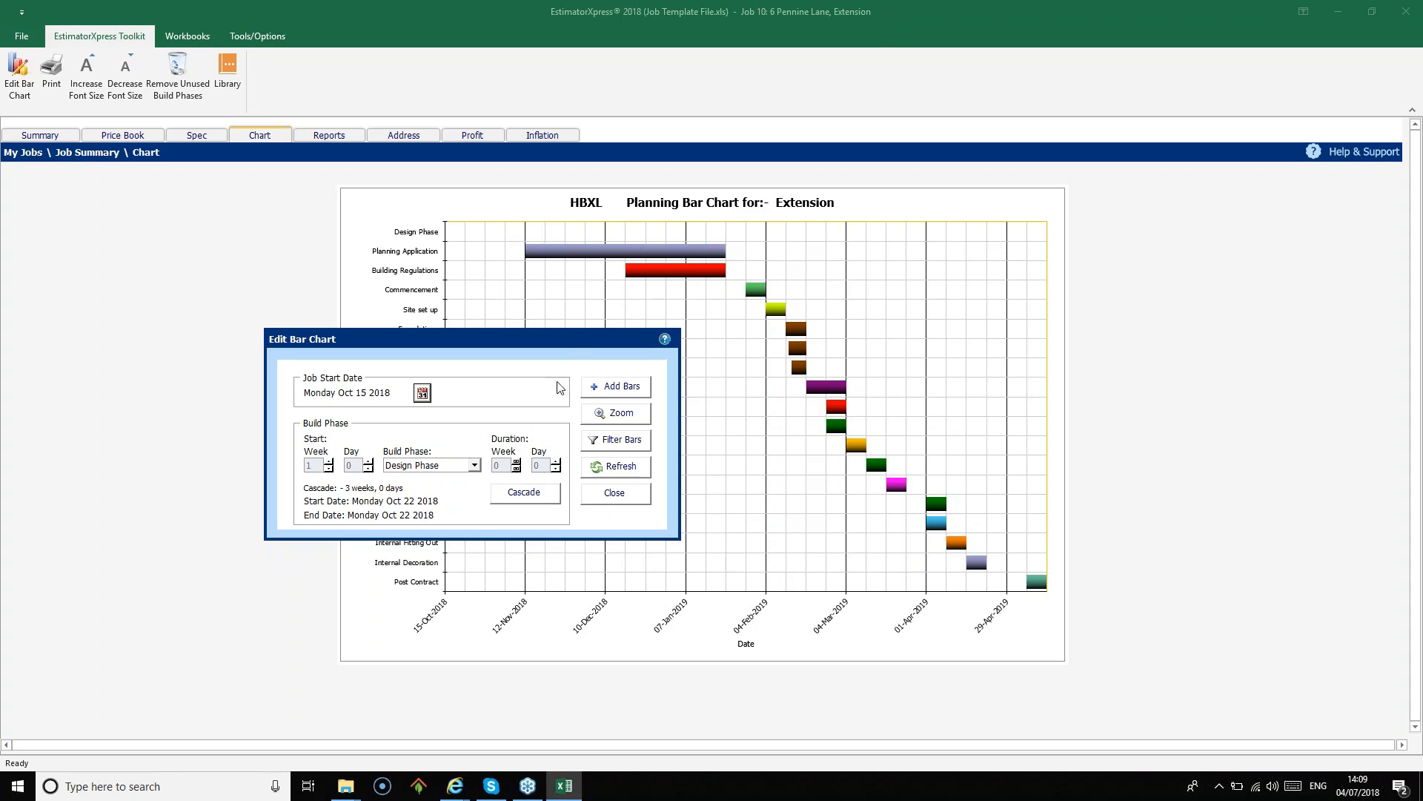
Reduce the Planning Application phase's duration to 0 weeks
click(474, 465)
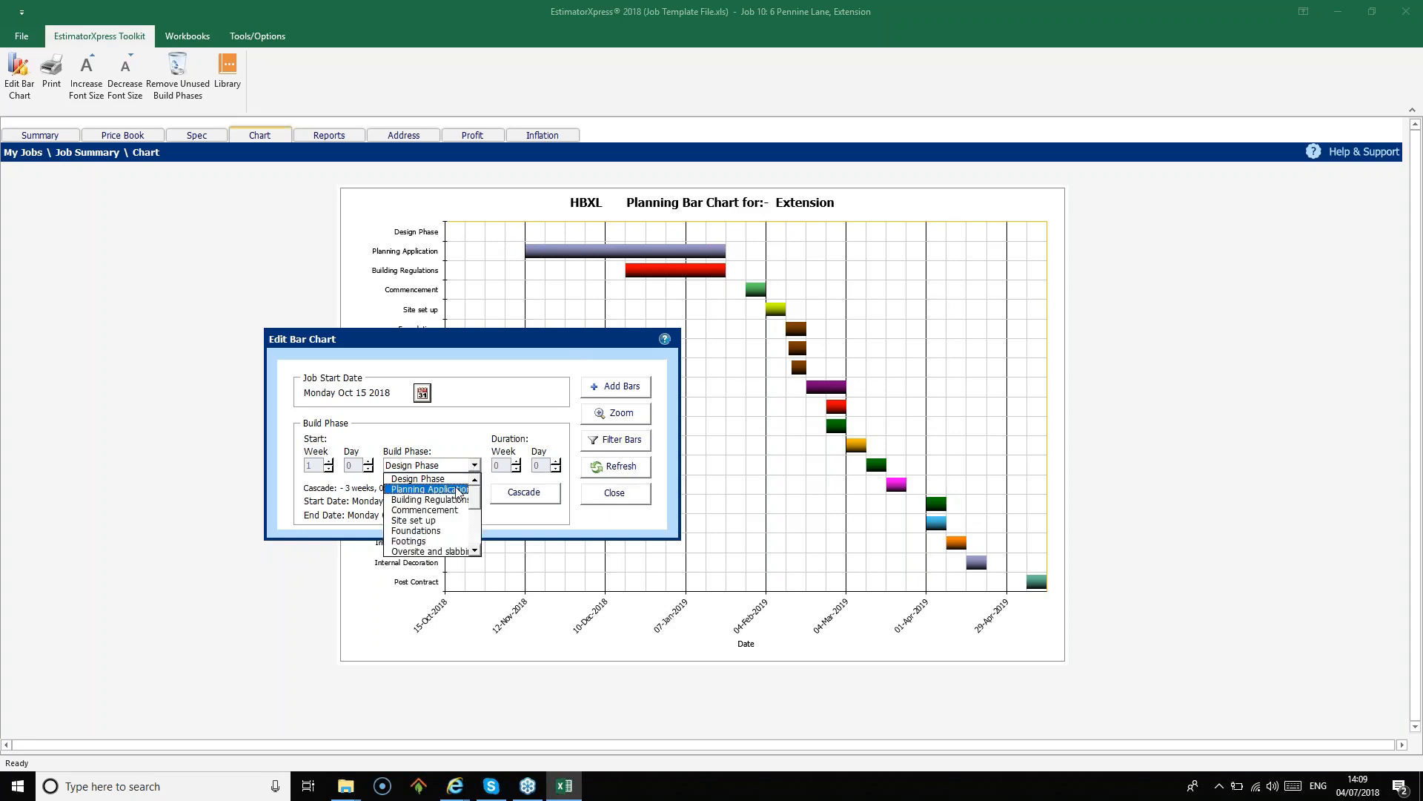
click(459, 490)
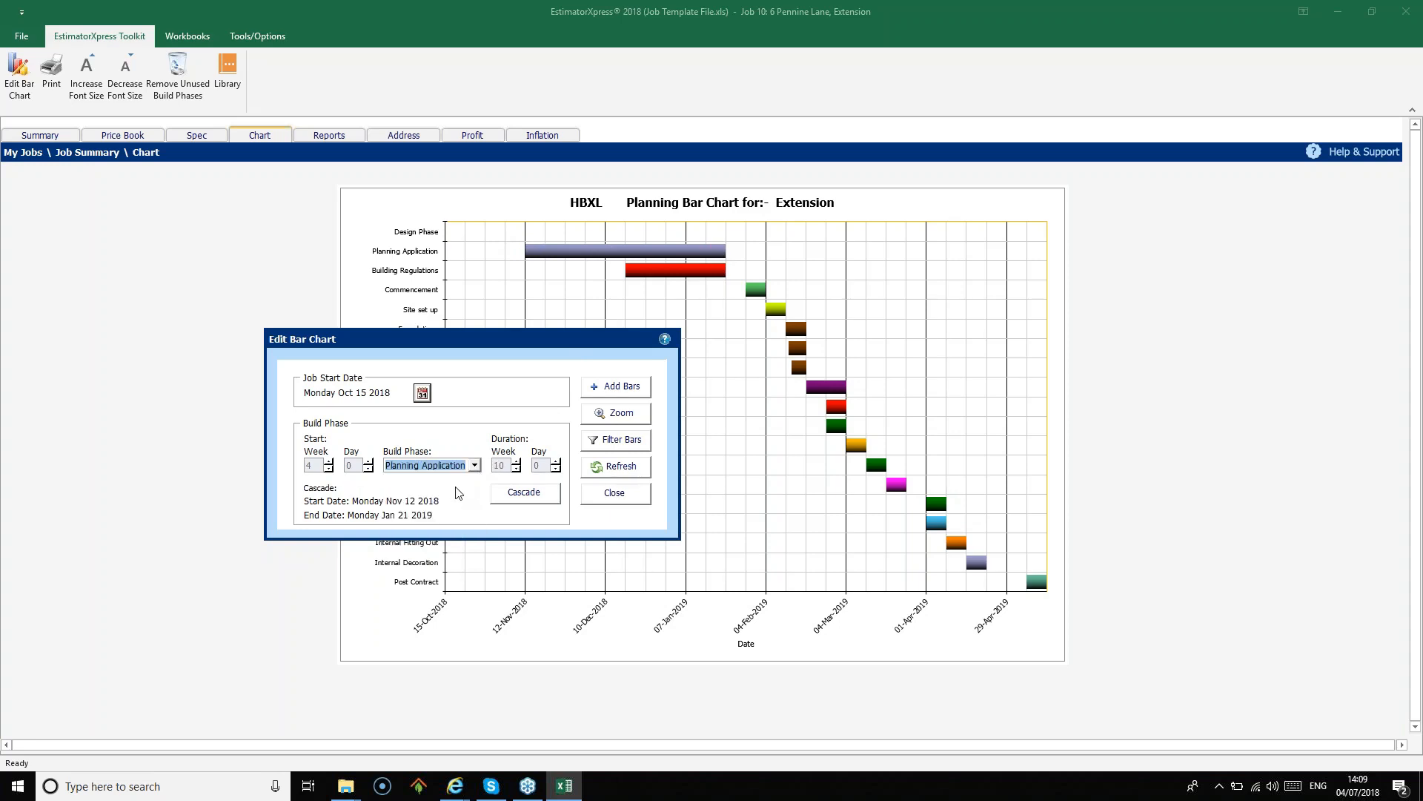
click(517, 468)
click(517, 468)
click(517, 469)
click(516, 468)
click(516, 469)
click(517, 469)
click(517, 468)
click(517, 469)
click(517, 469)
click(516, 468)
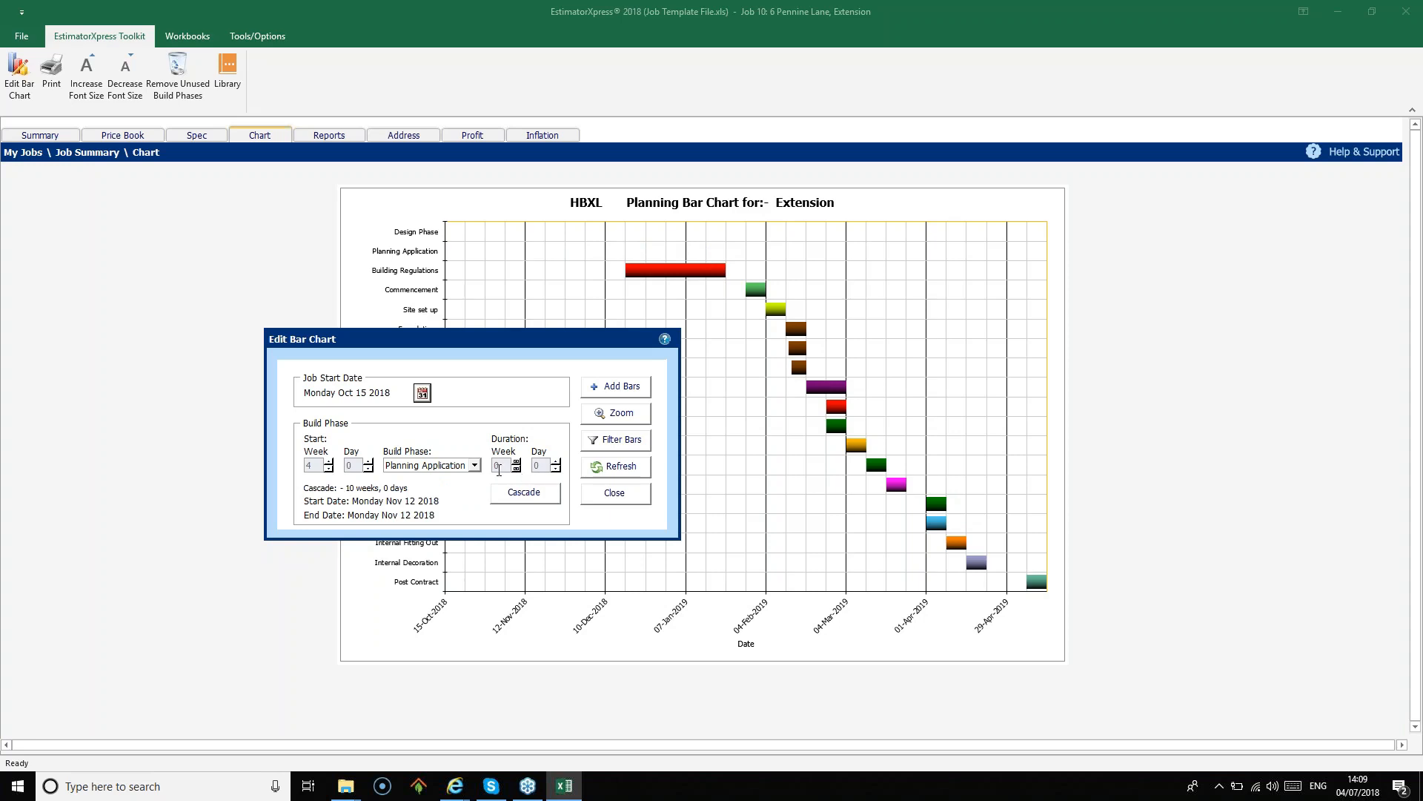
Reduce the Building Regulations phase's duration to 0 weeks and refresh the chart to drop the zero-length phases
click(474, 466)
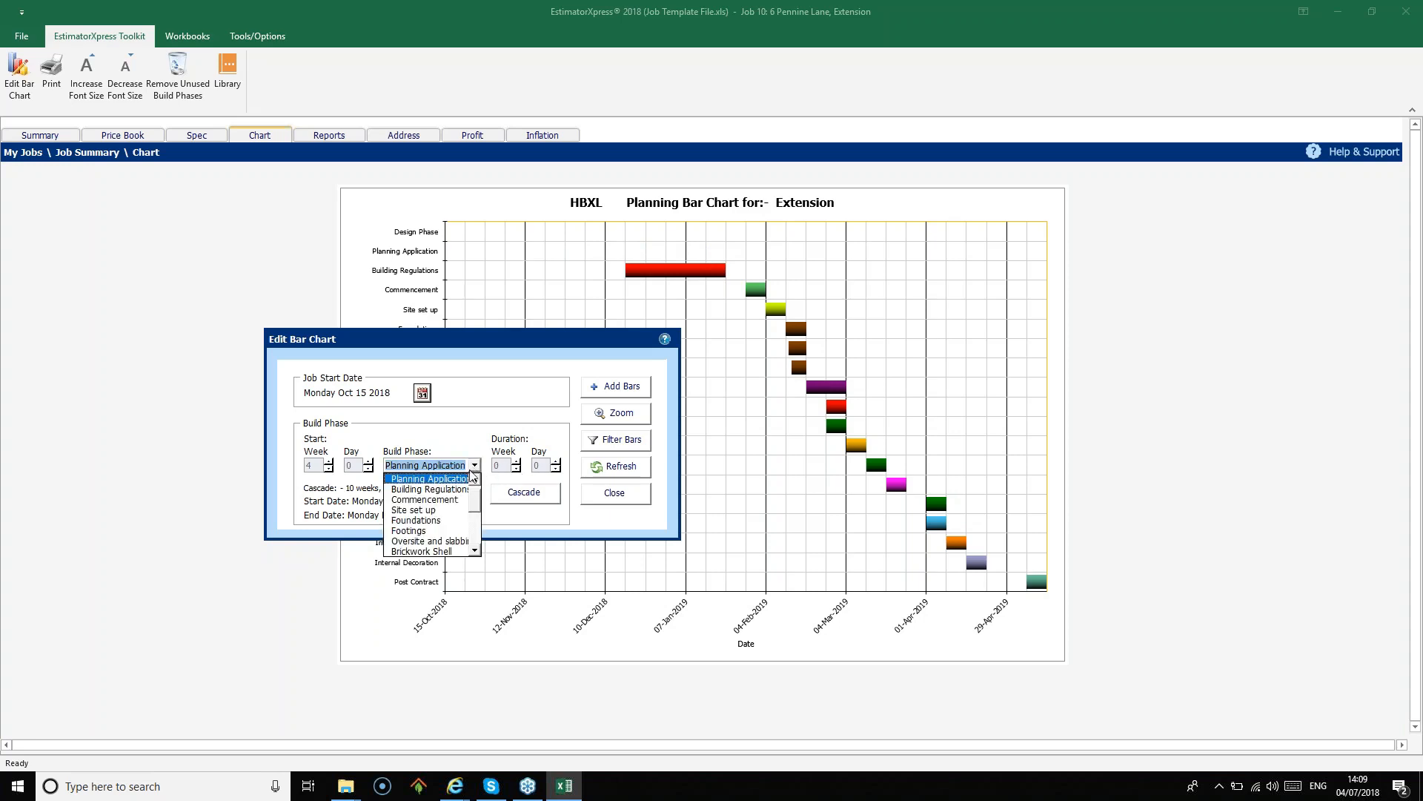
click(459, 490)
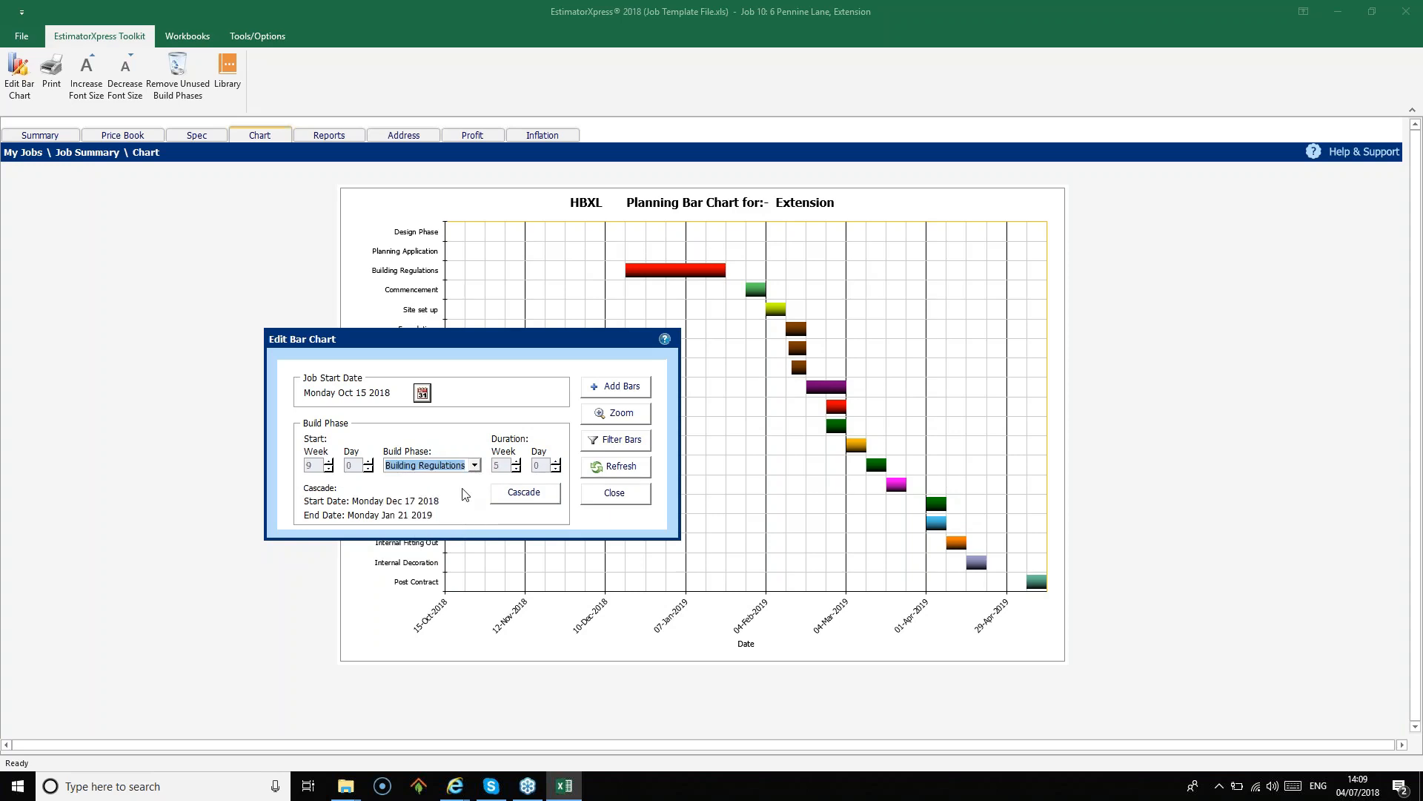
click(517, 468)
click(516, 469)
click(517, 468)
click(517, 469)
click(516, 469)
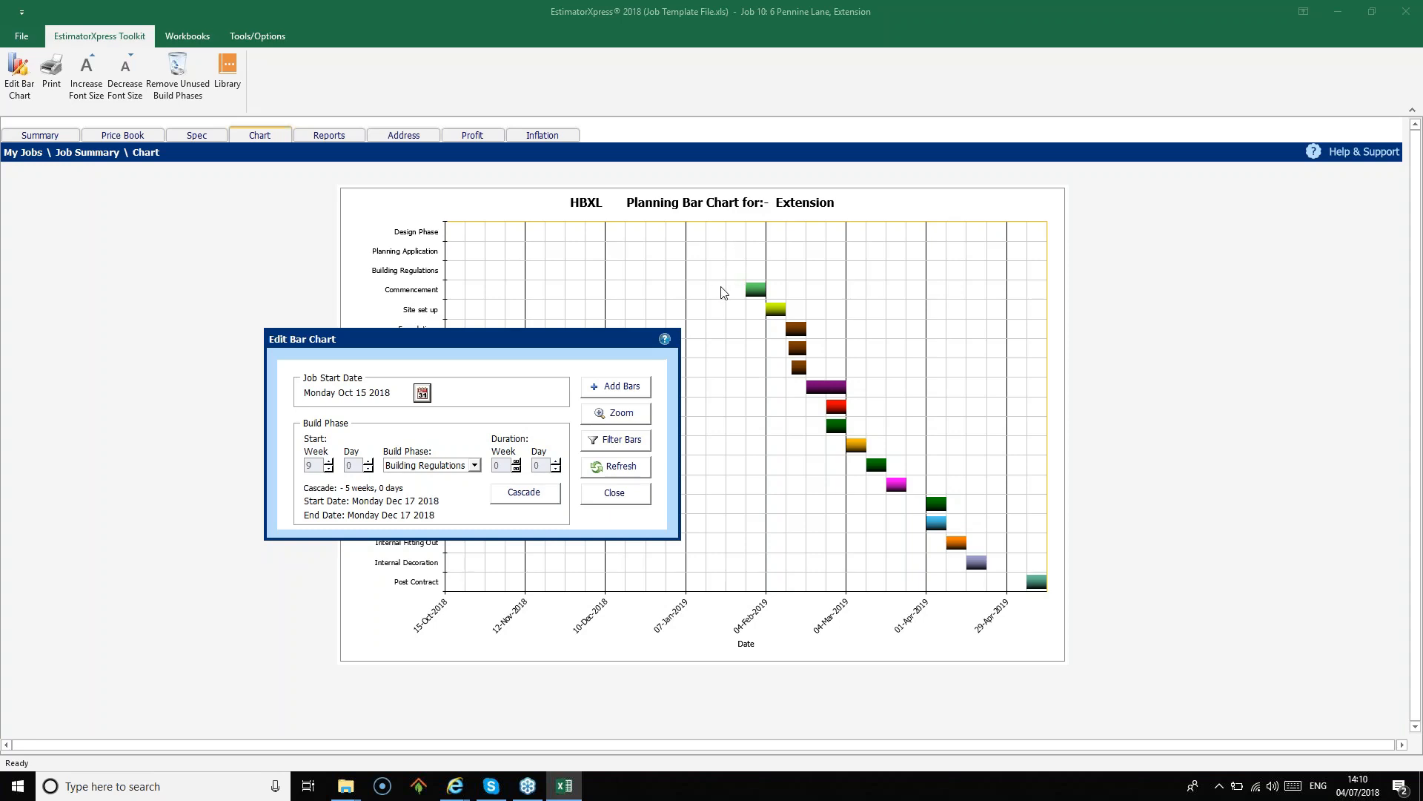
click(639, 469)
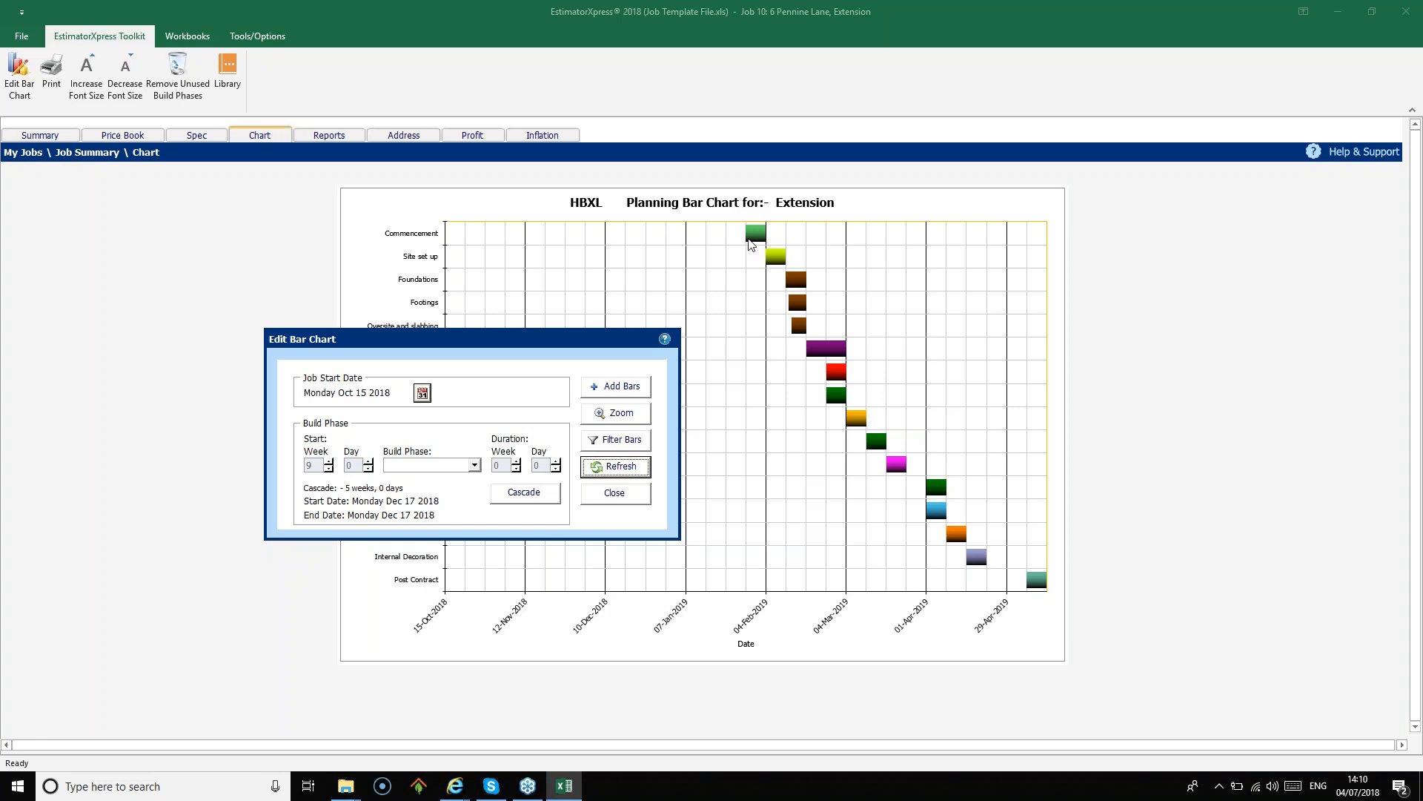
Set the Commencement phase's start to week 0 and cascade the shift to the phases that follow it
click(474, 465)
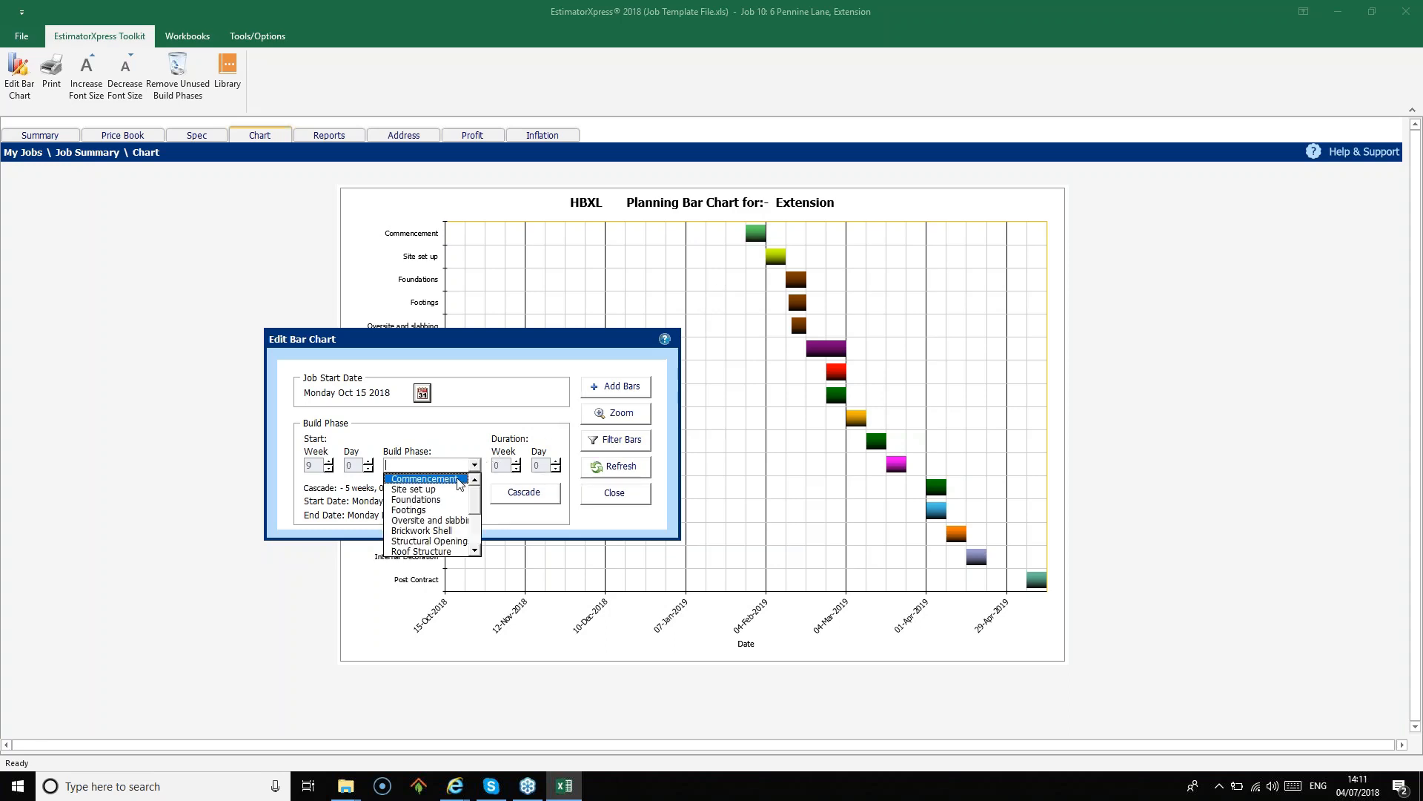
click(458, 479)
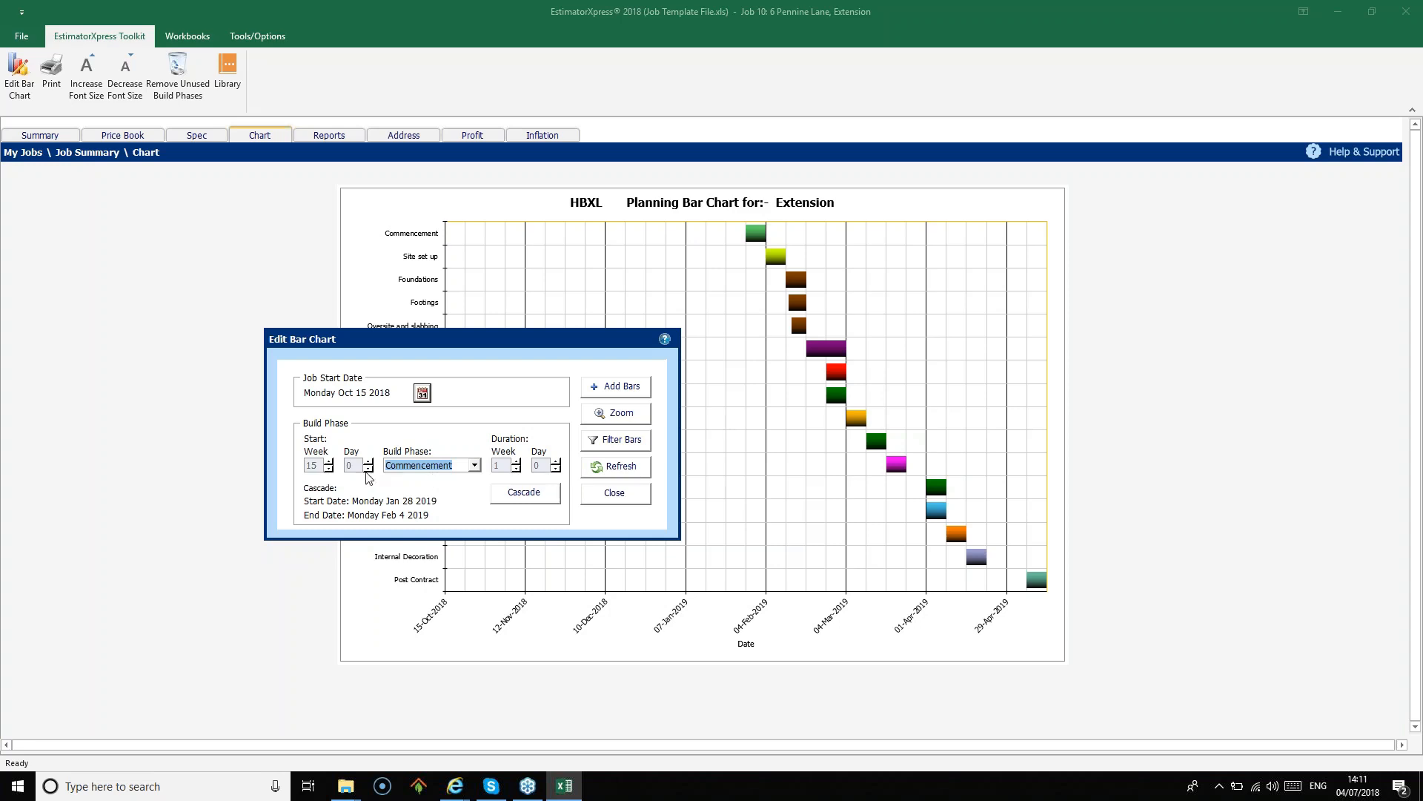
click(328, 469)
click(328, 469)
click(328, 469)
click(328, 469)
click(328, 468)
click(329, 469)
click(328, 469)
click(328, 469)
click(328, 468)
click(328, 468)
click(329, 468)
click(328, 469)
click(328, 469)
click(328, 468)
click(328, 469)
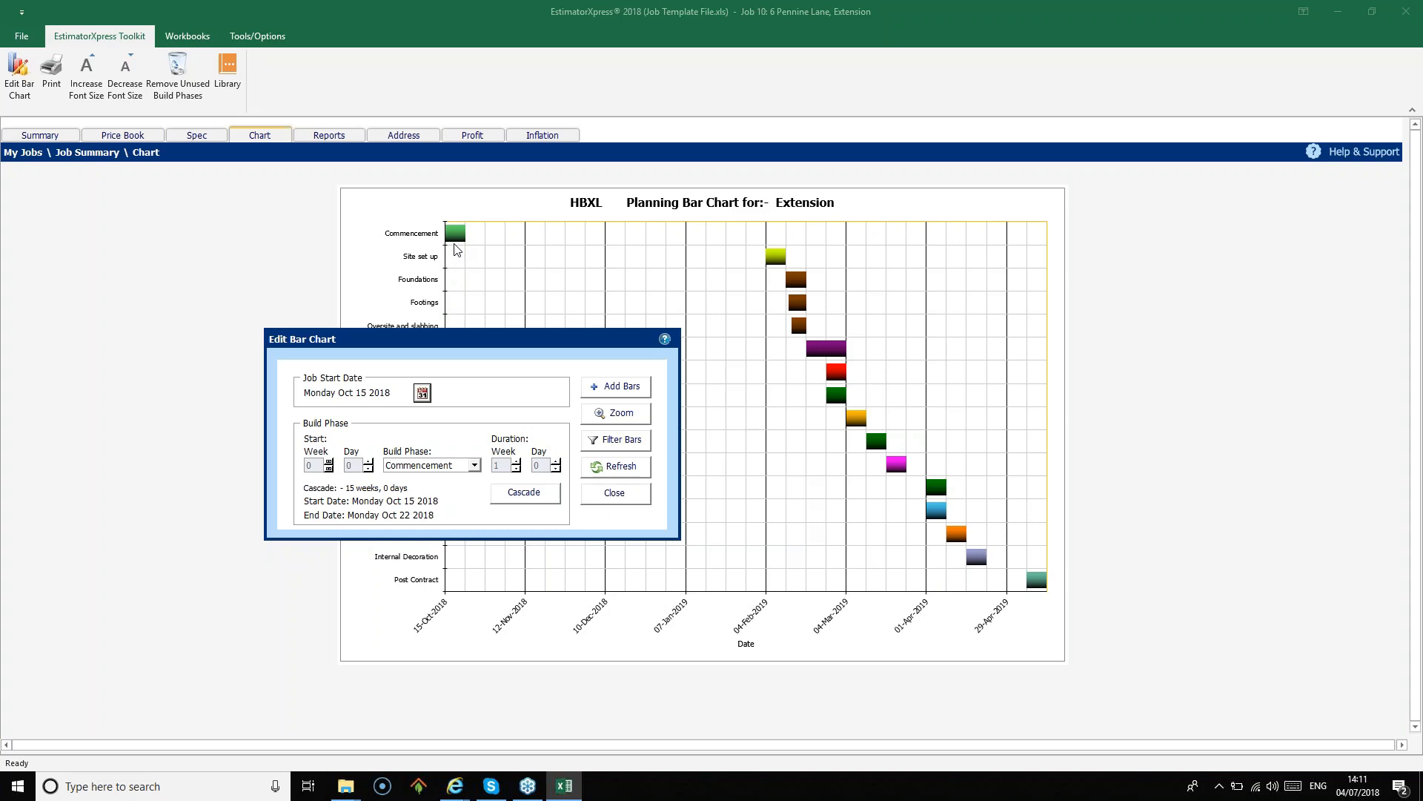
click(549, 500)
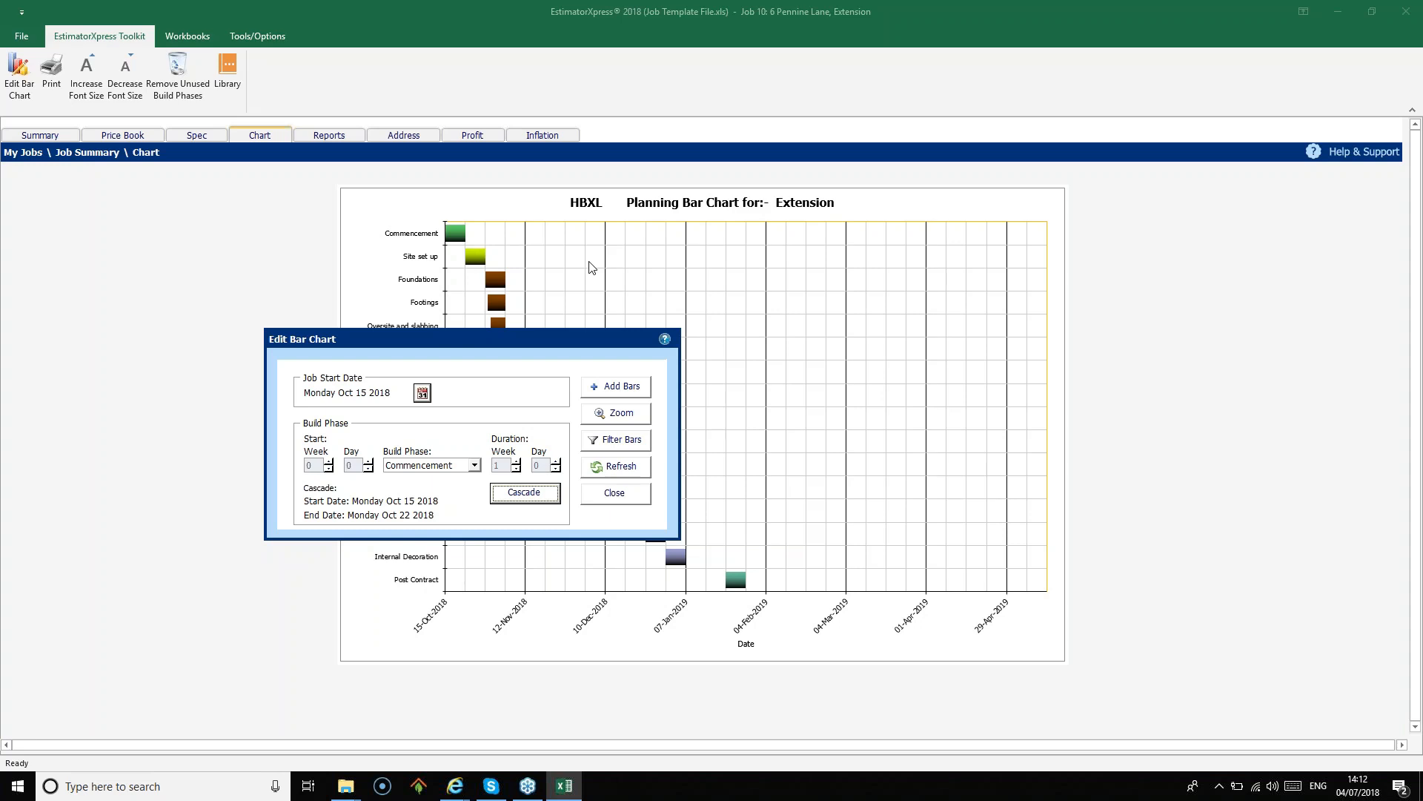
Set the Site set up phase's start to week 2 and cascade the shift to the following phases
click(475, 465)
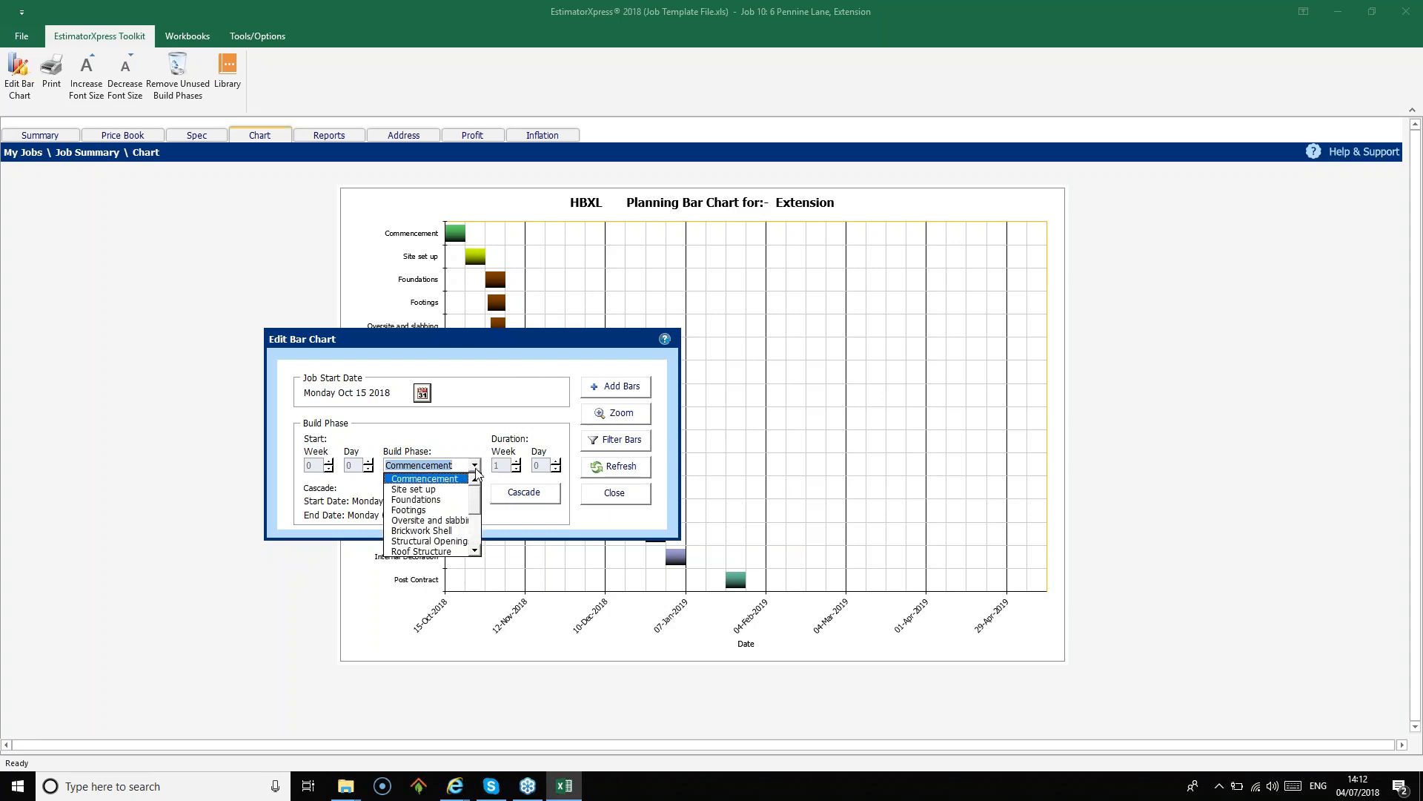
click(454, 489)
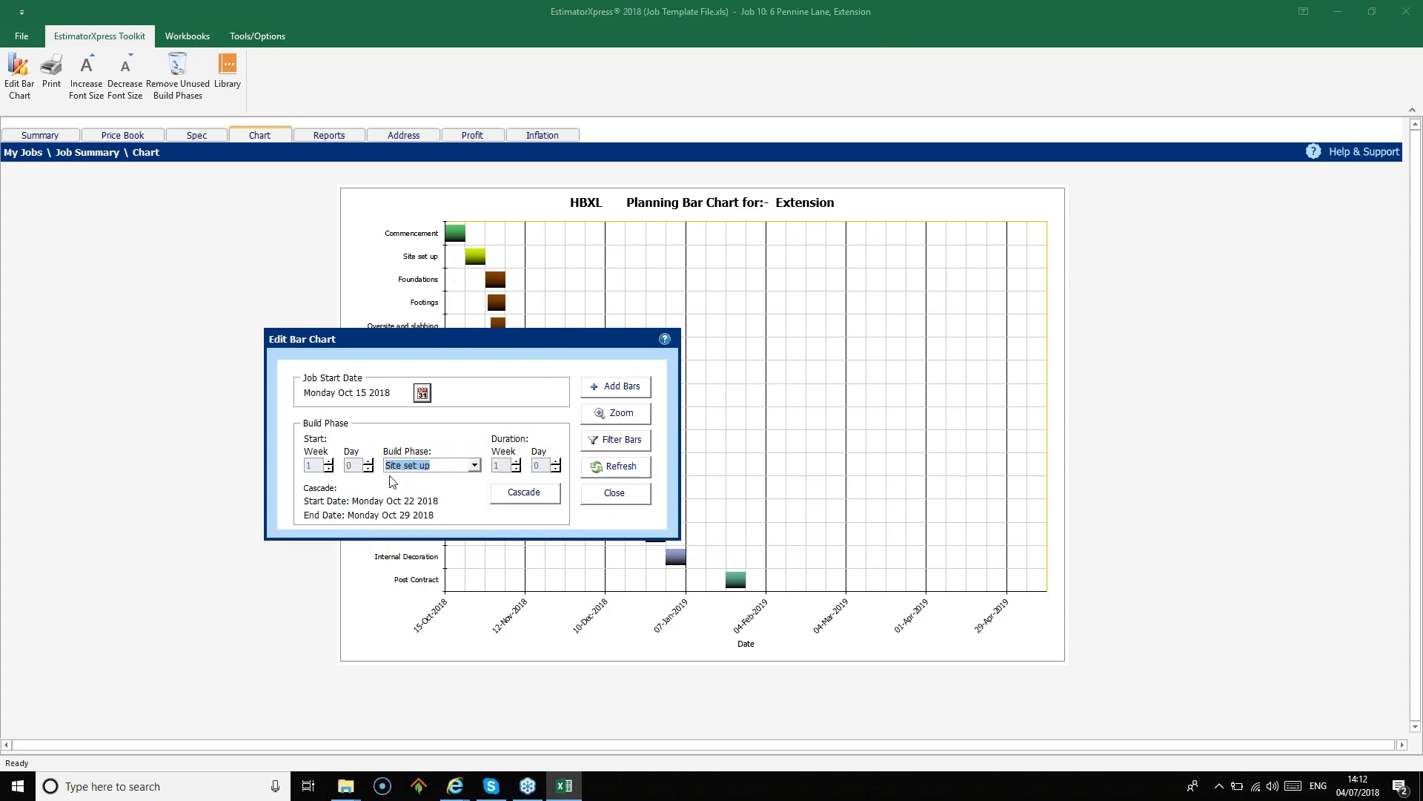
click(330, 462)
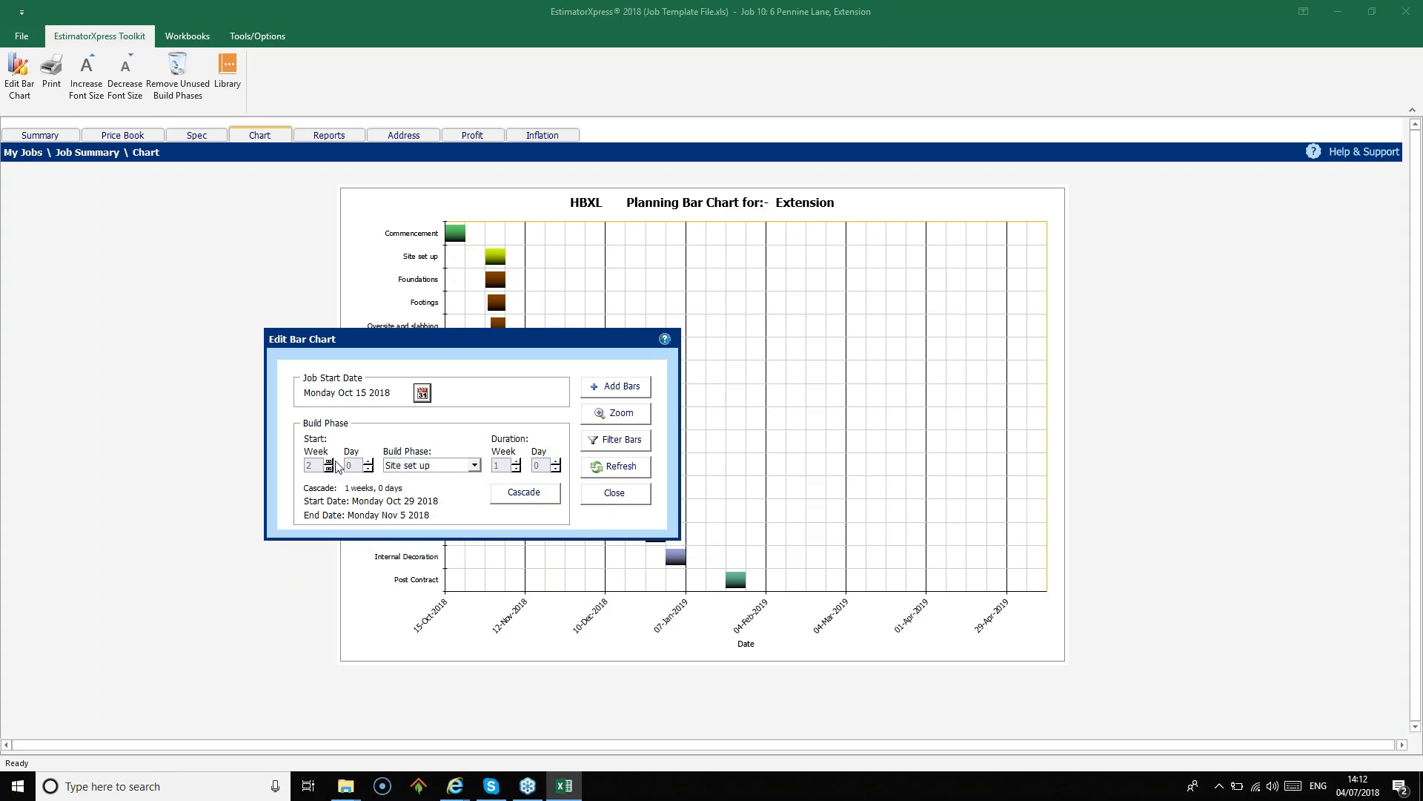
click(549, 506)
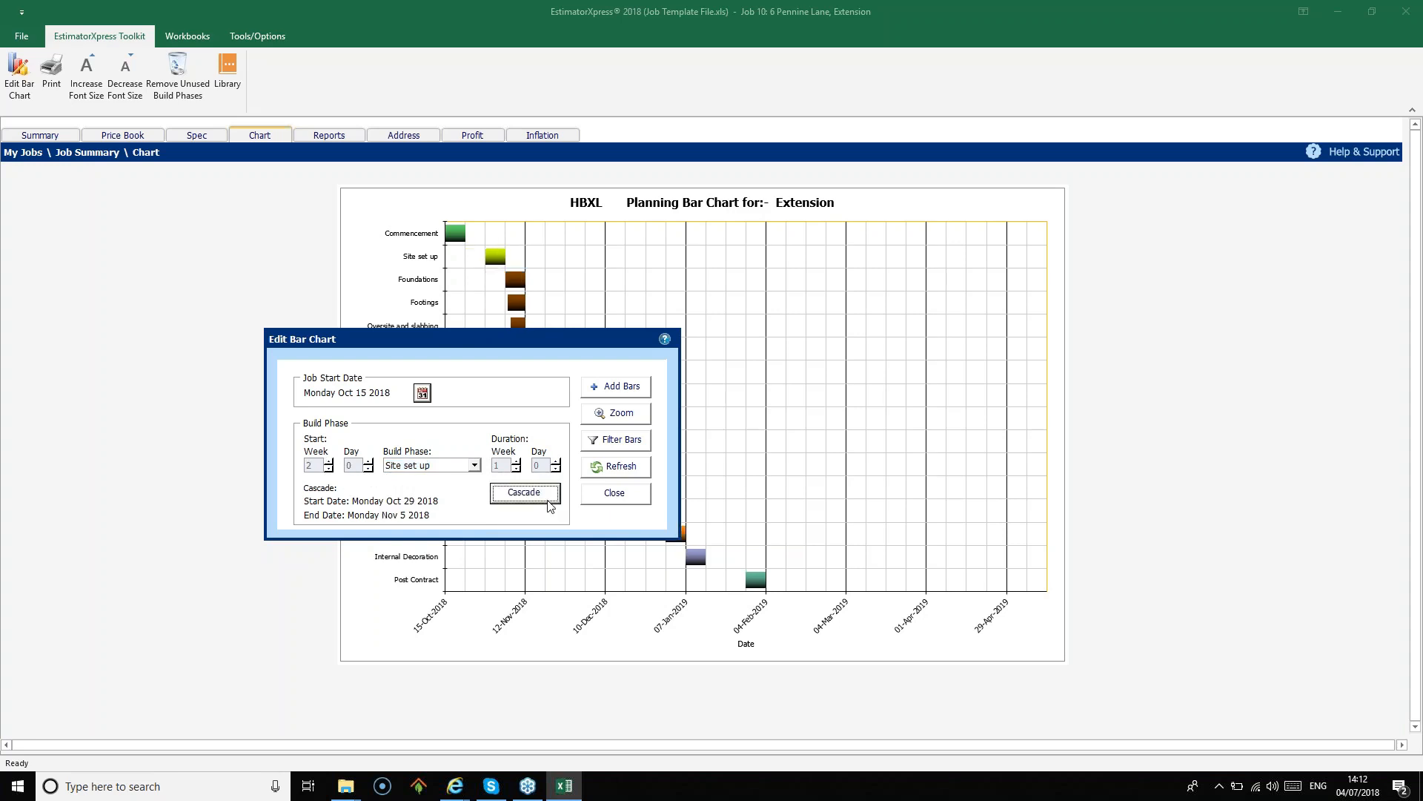
Extend the Brickwork Shell phase's duration to 3 weeks and 3 days
drag(615, 341, 510, 489)
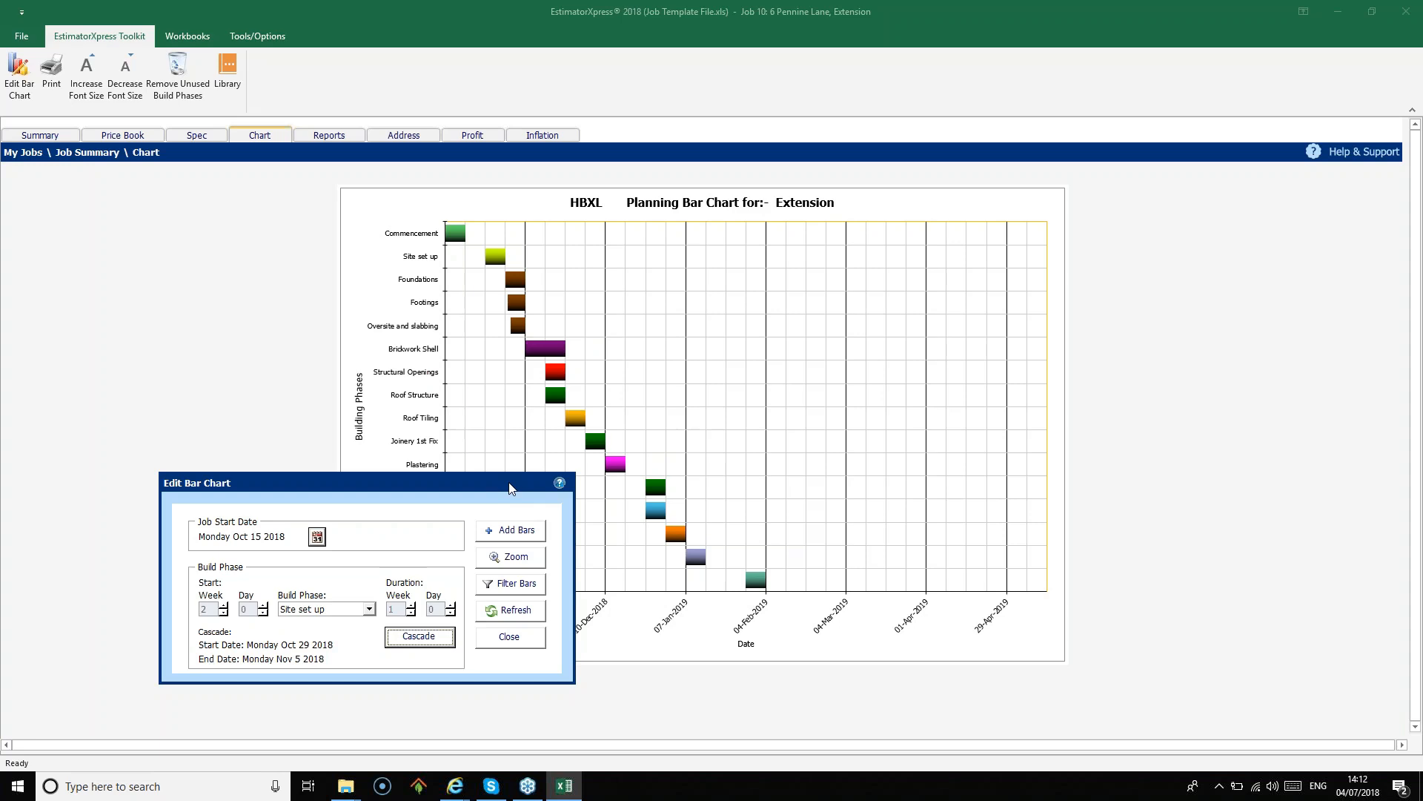
click(372, 612)
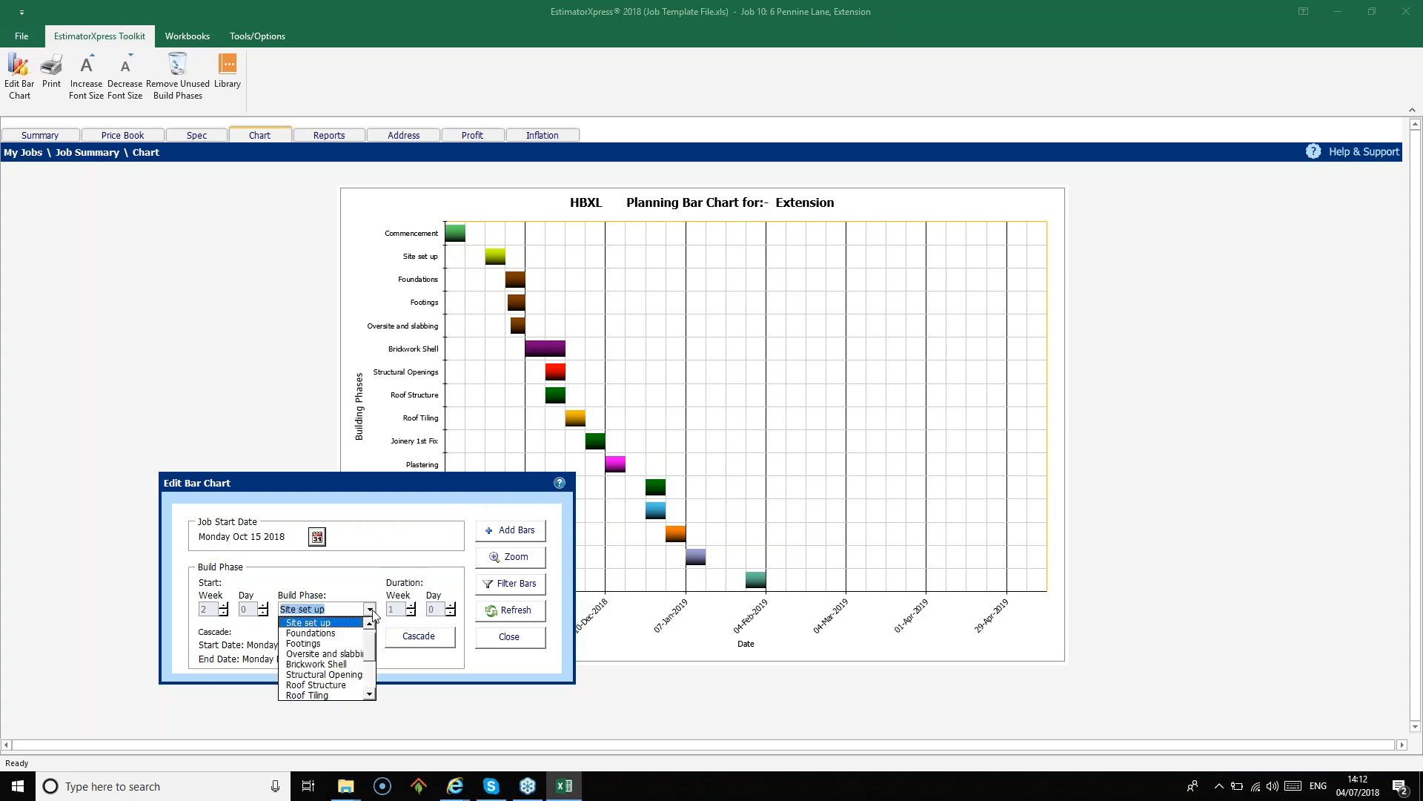
click(349, 664)
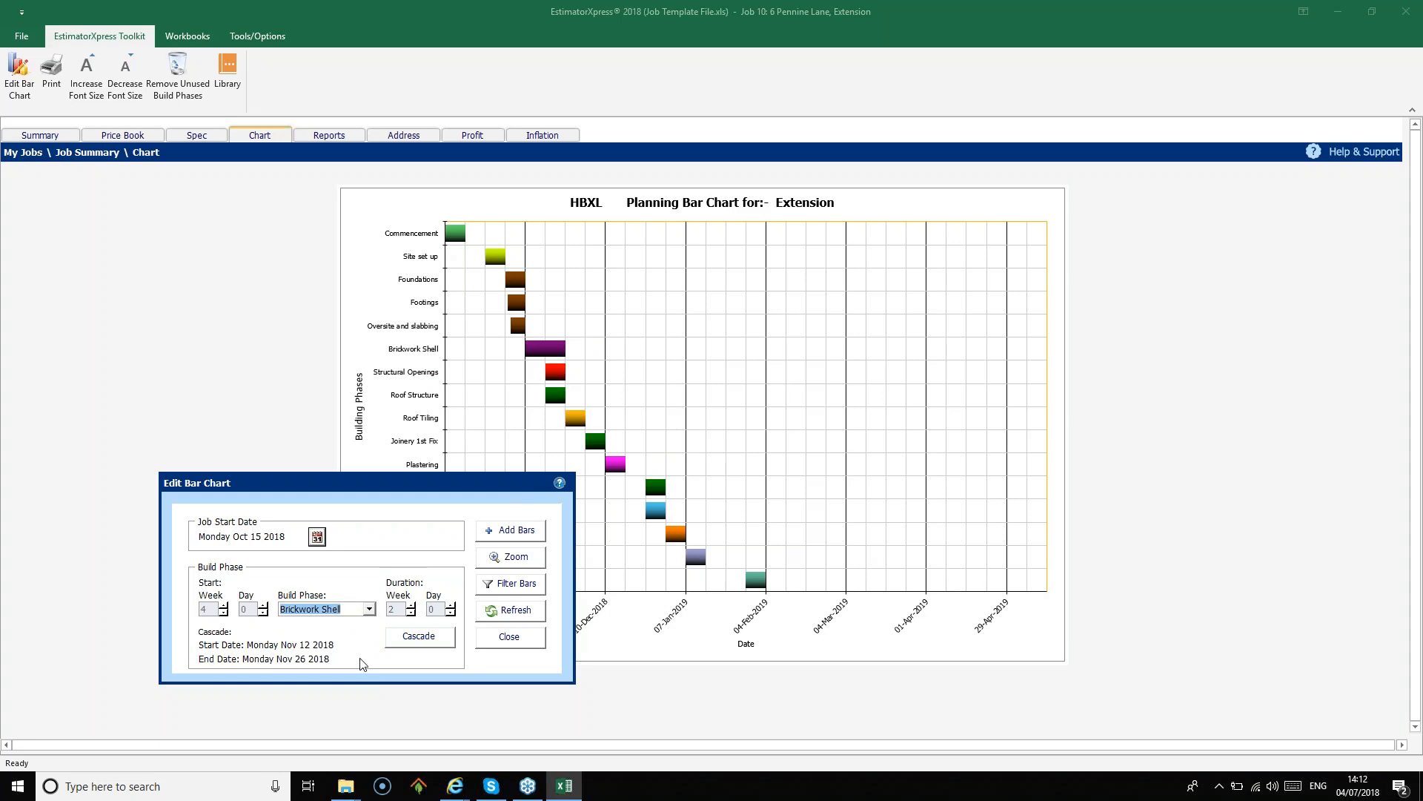
click(411, 606)
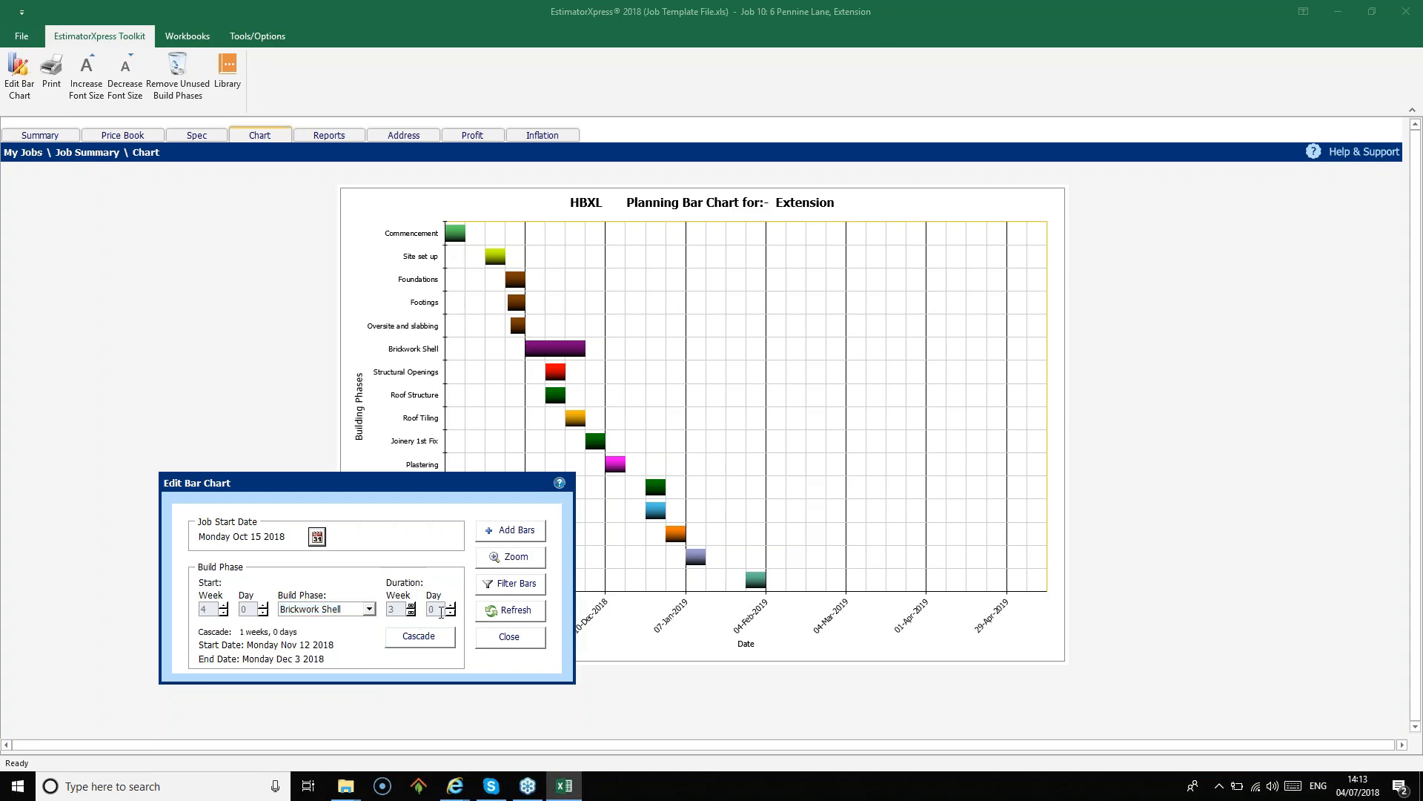
click(450, 606)
click(450, 605)
click(450, 605)
Cascade the Brickwork Shell extension to the phases that follow it, refresh the chart and finish editing the bars
click(435, 639)
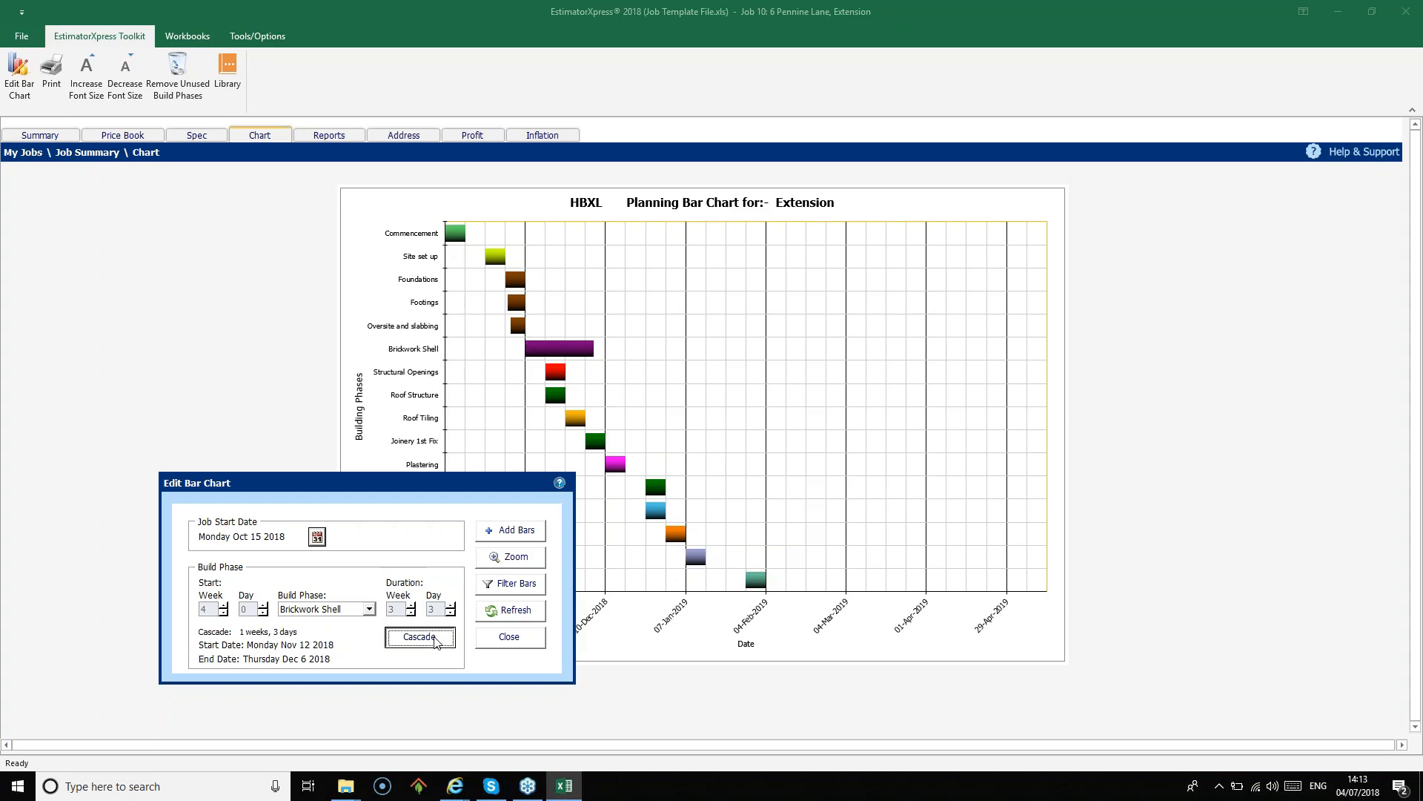
click(538, 614)
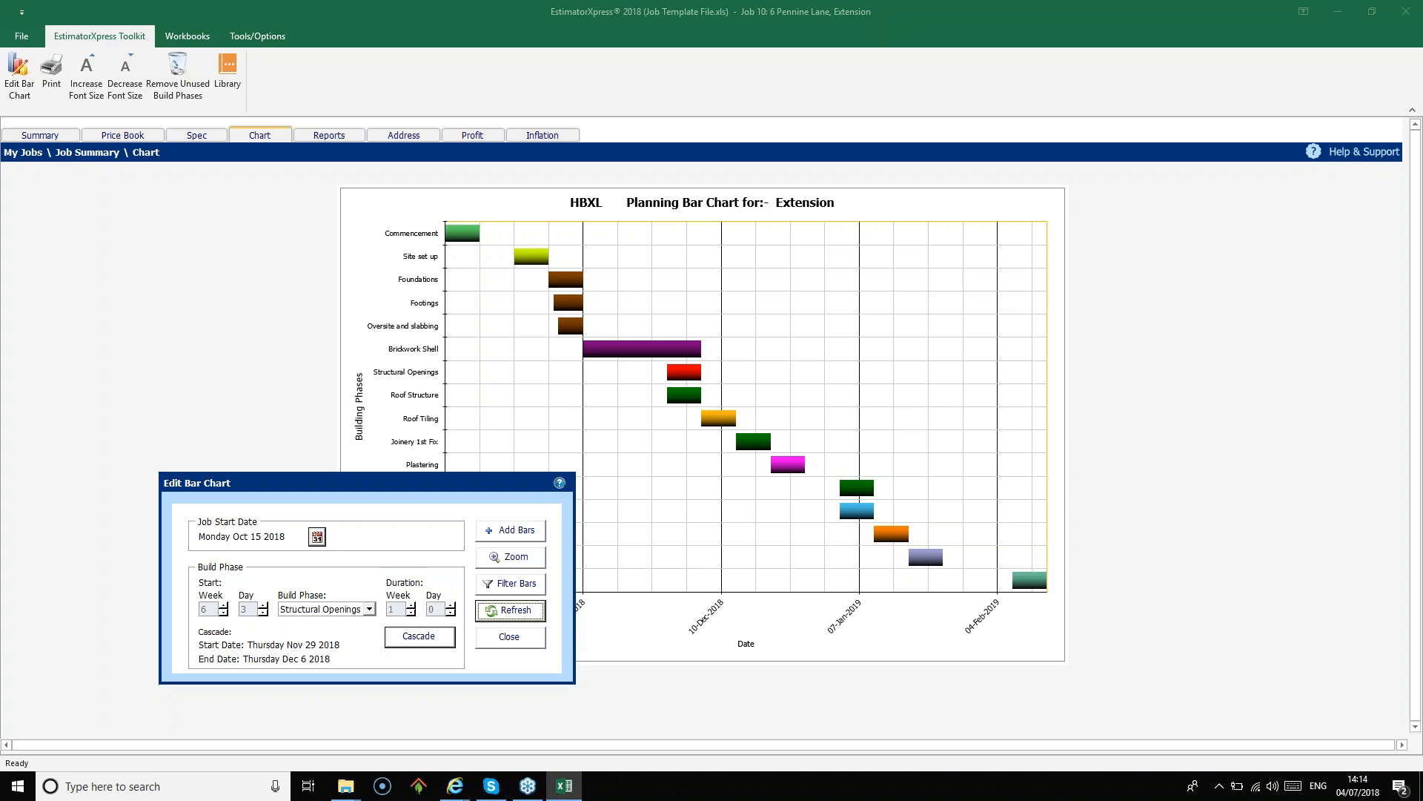
click(535, 639)
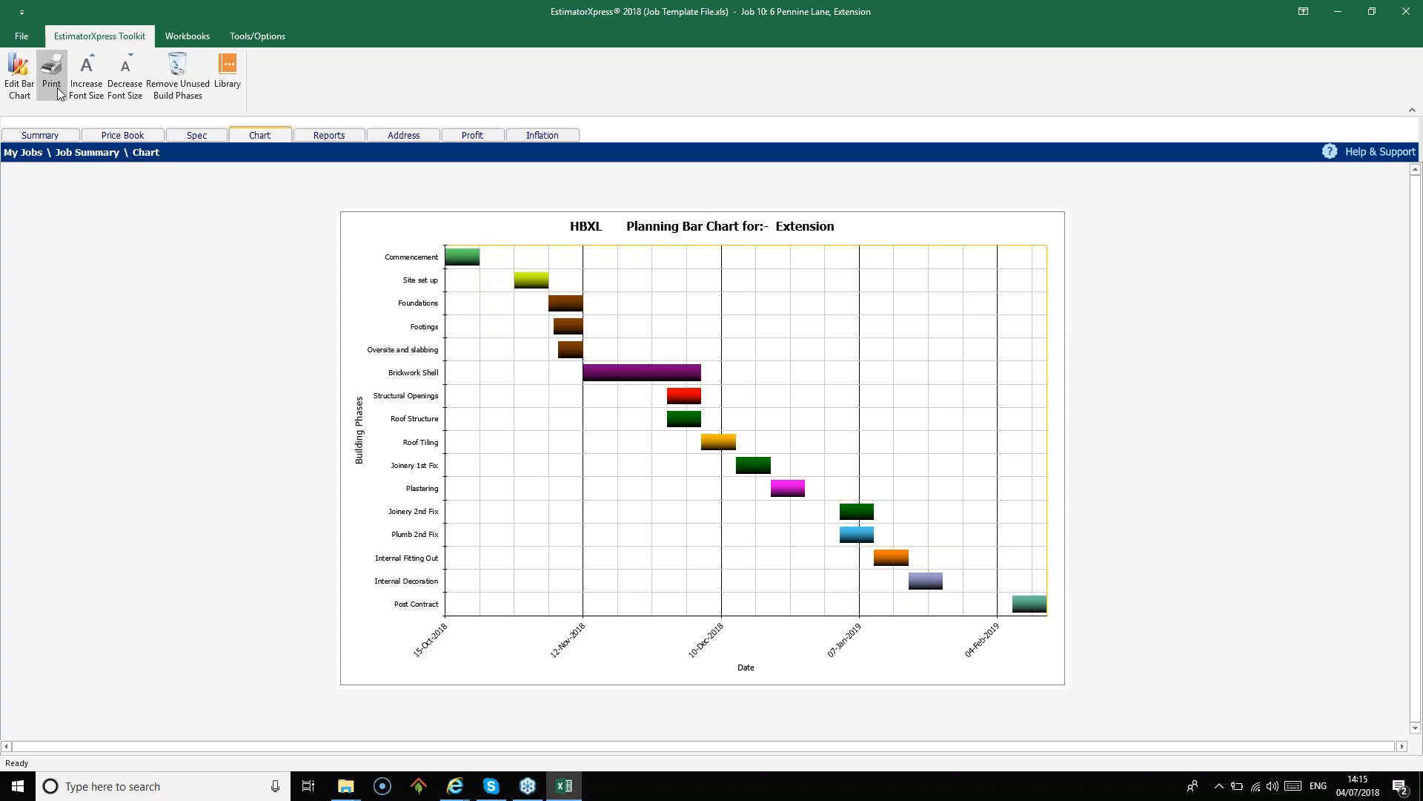
Go from the bar chart to the job's reports list, acknowledging the notice about estimate phases missing from the chart
click(59, 92)
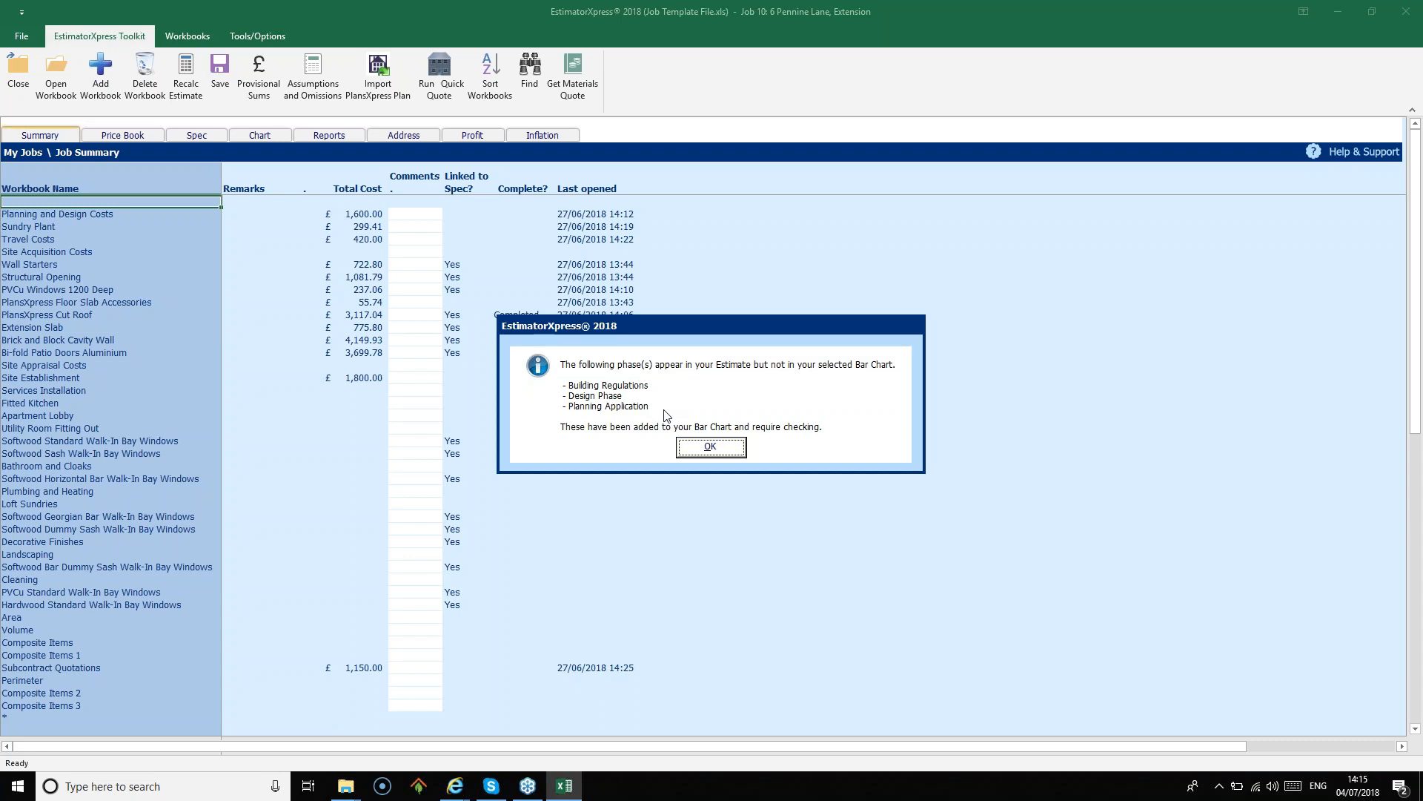
click(710, 445)
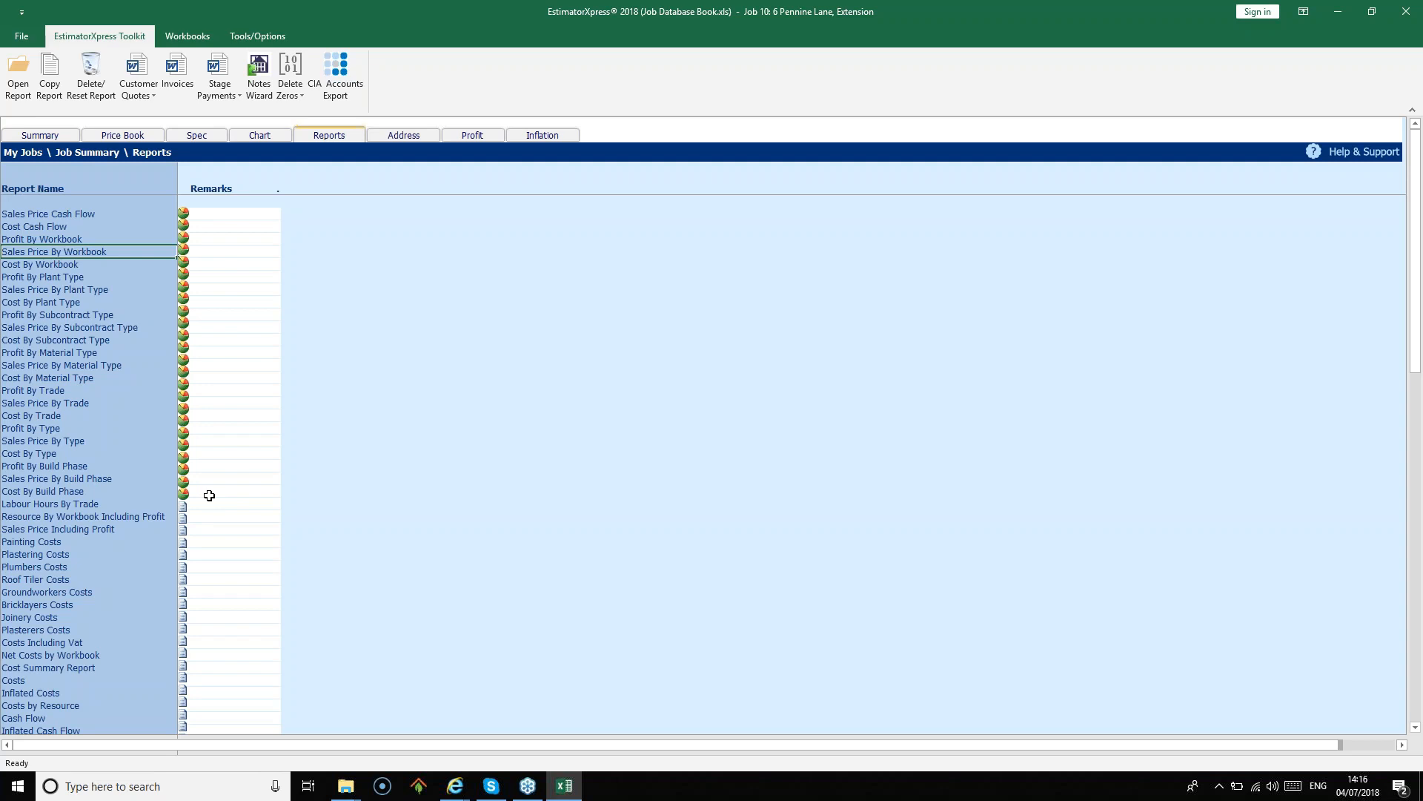
scroll(209, 495, down, 1)
scroll(211, 495, down, 6)
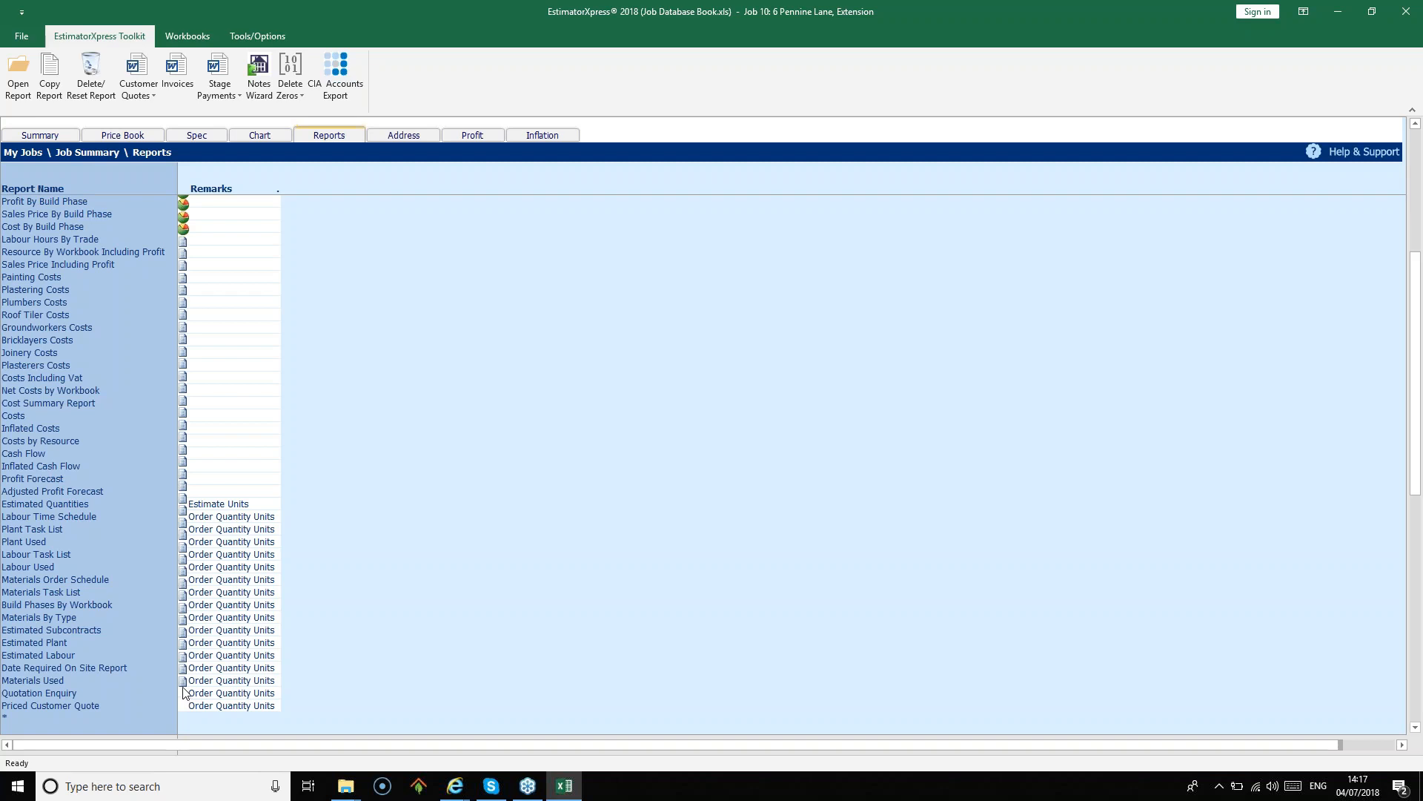
Remove resources with a quantity of 0 and resources with a cost of £0 from the reports
click(300, 95)
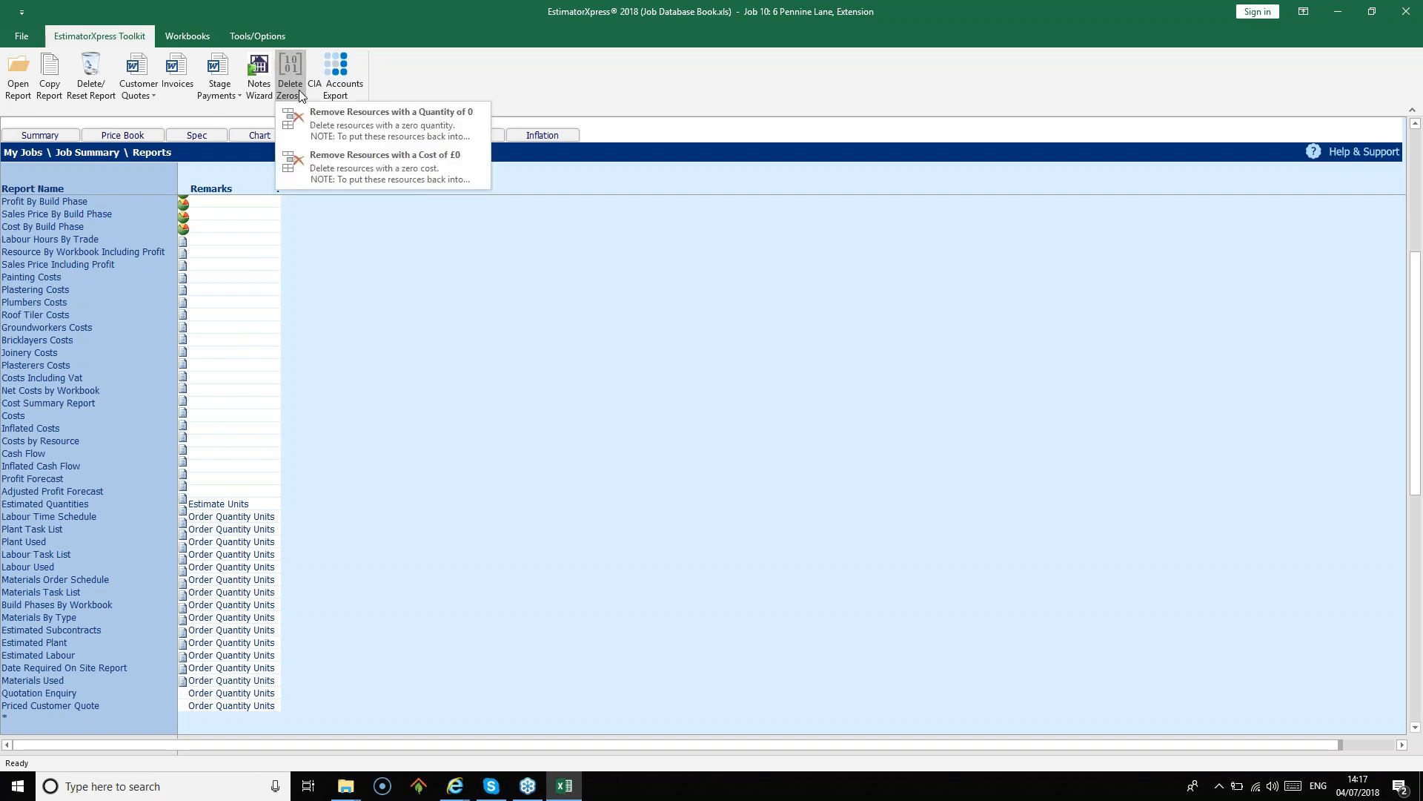
click(403, 131)
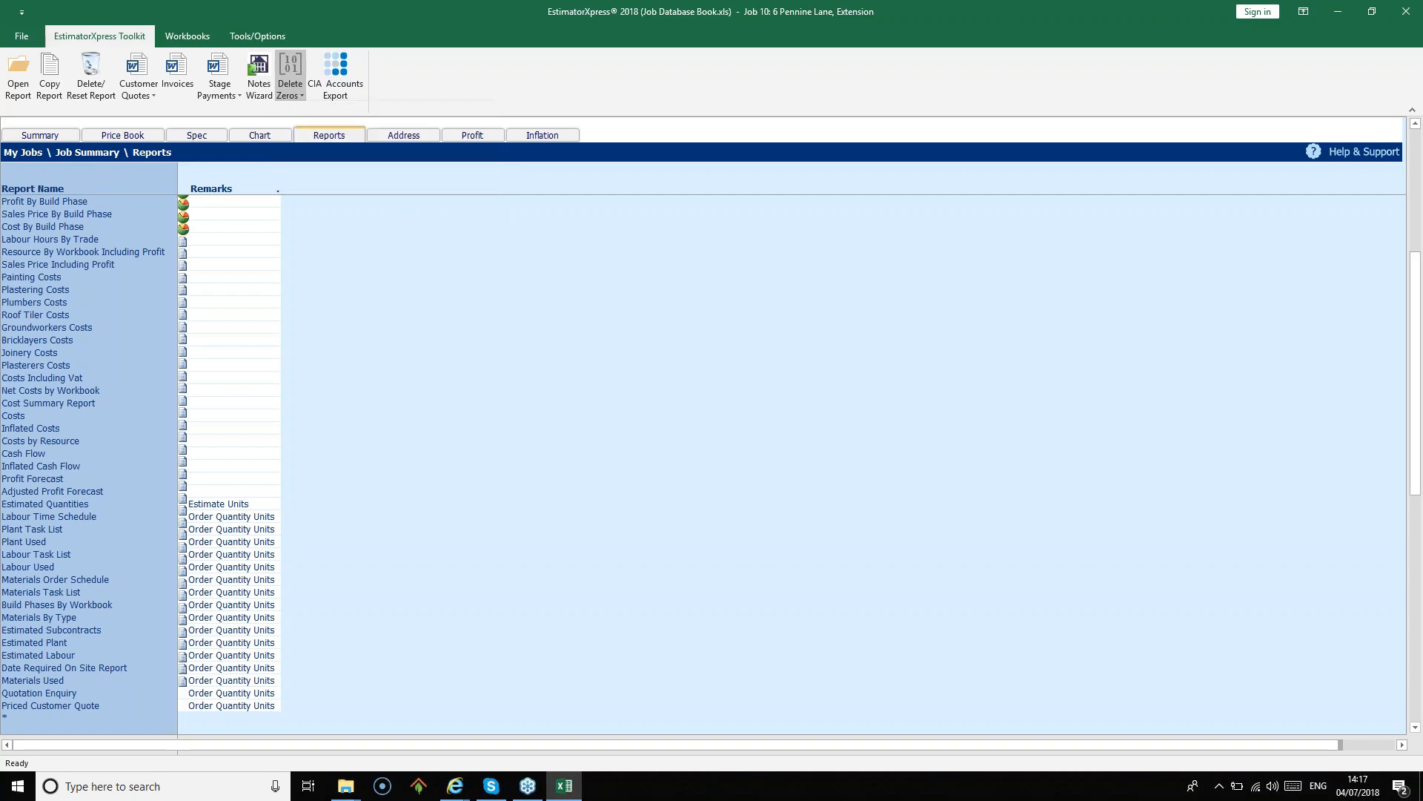
click(283, 96)
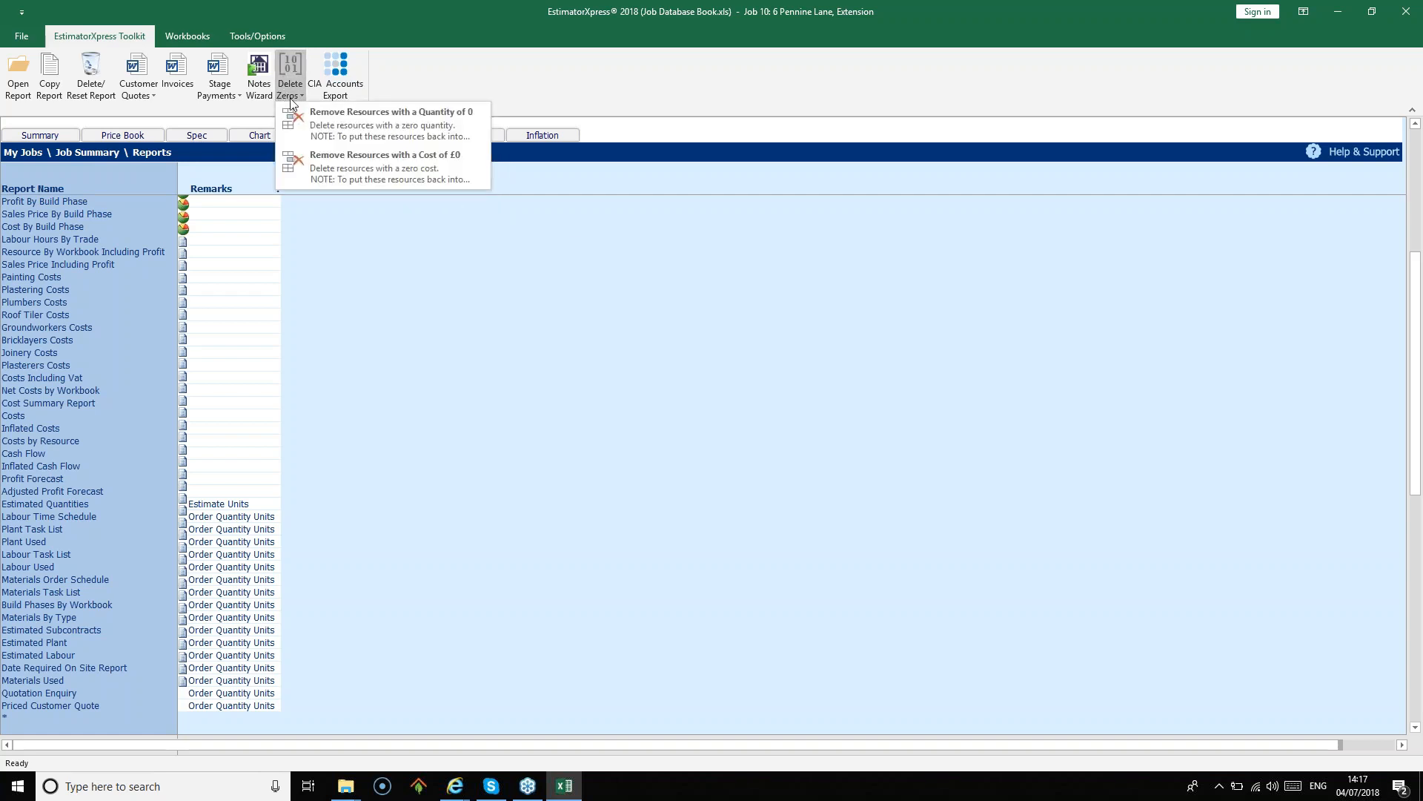
click(362, 163)
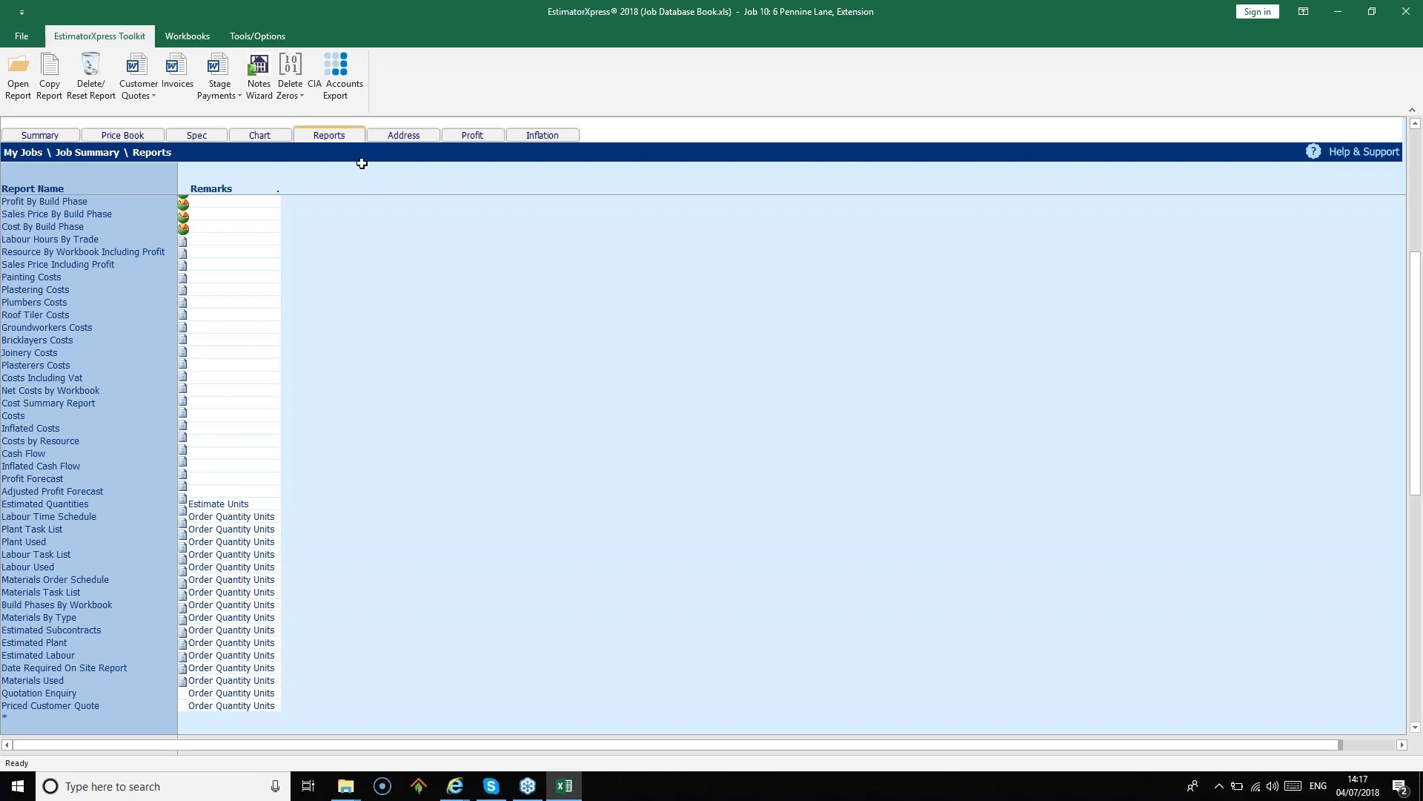
Open the Sales Price Including Profit report, review the costs and profit per build phase, and close it
click(87, 266)
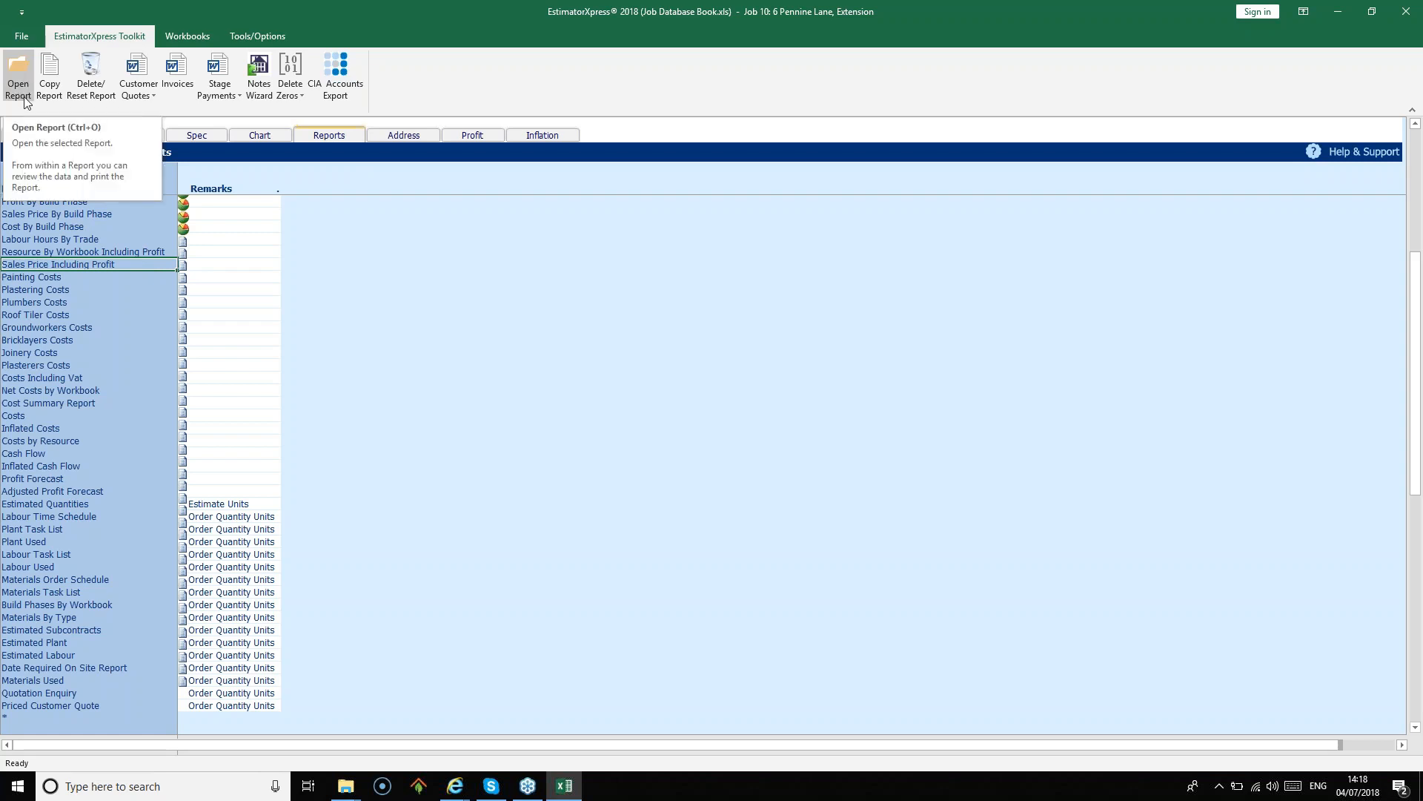
right_click(102, 264)
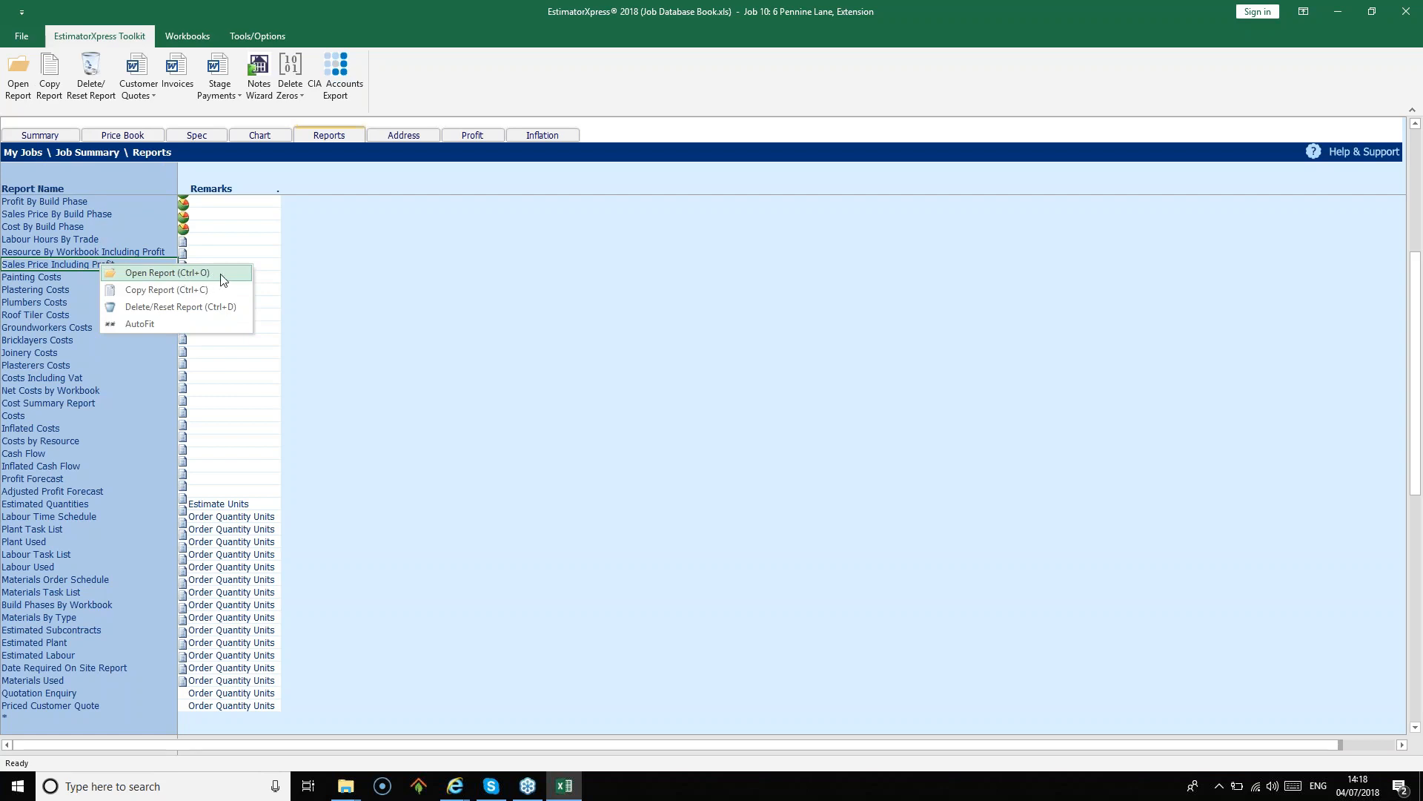
click(167, 273)
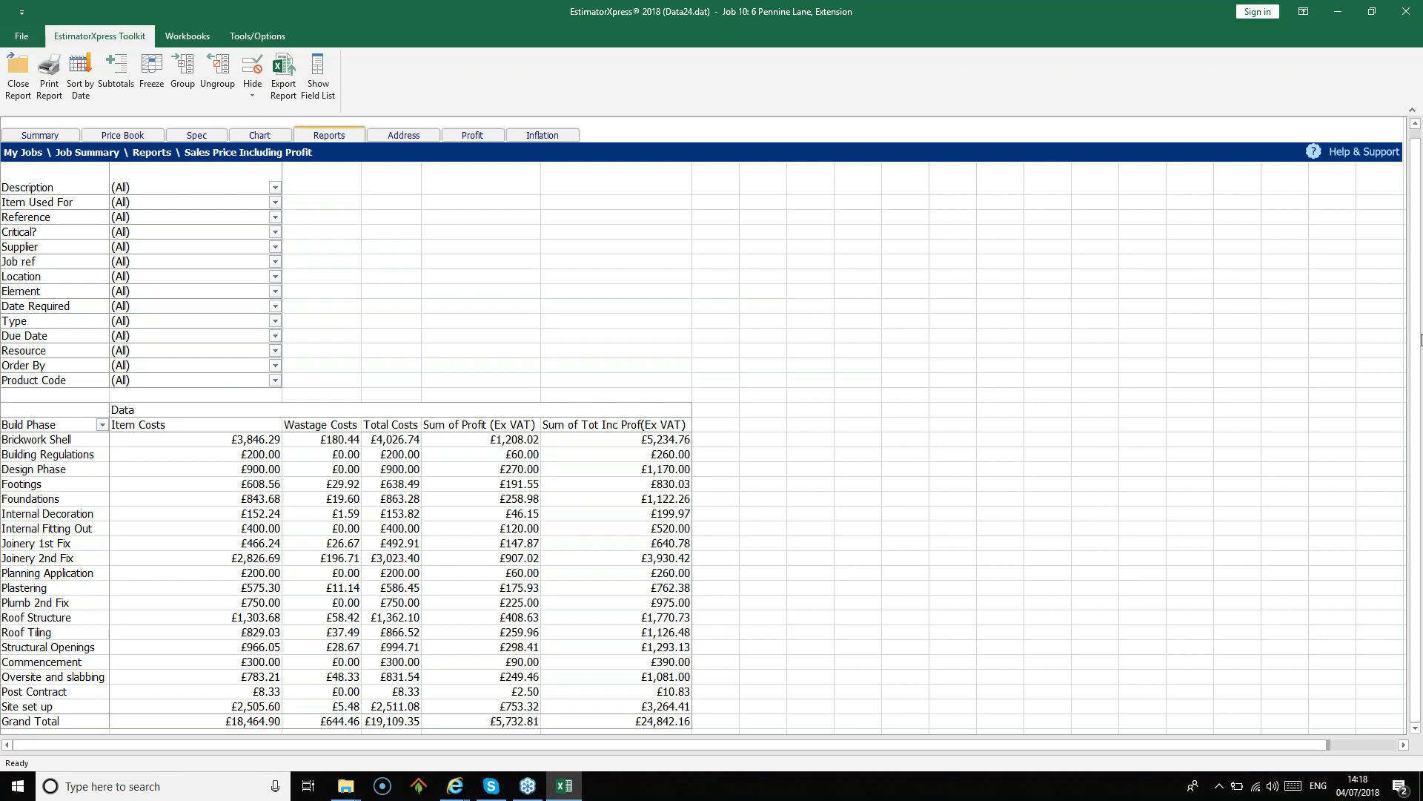
scroll(1347, 358, down, 2)
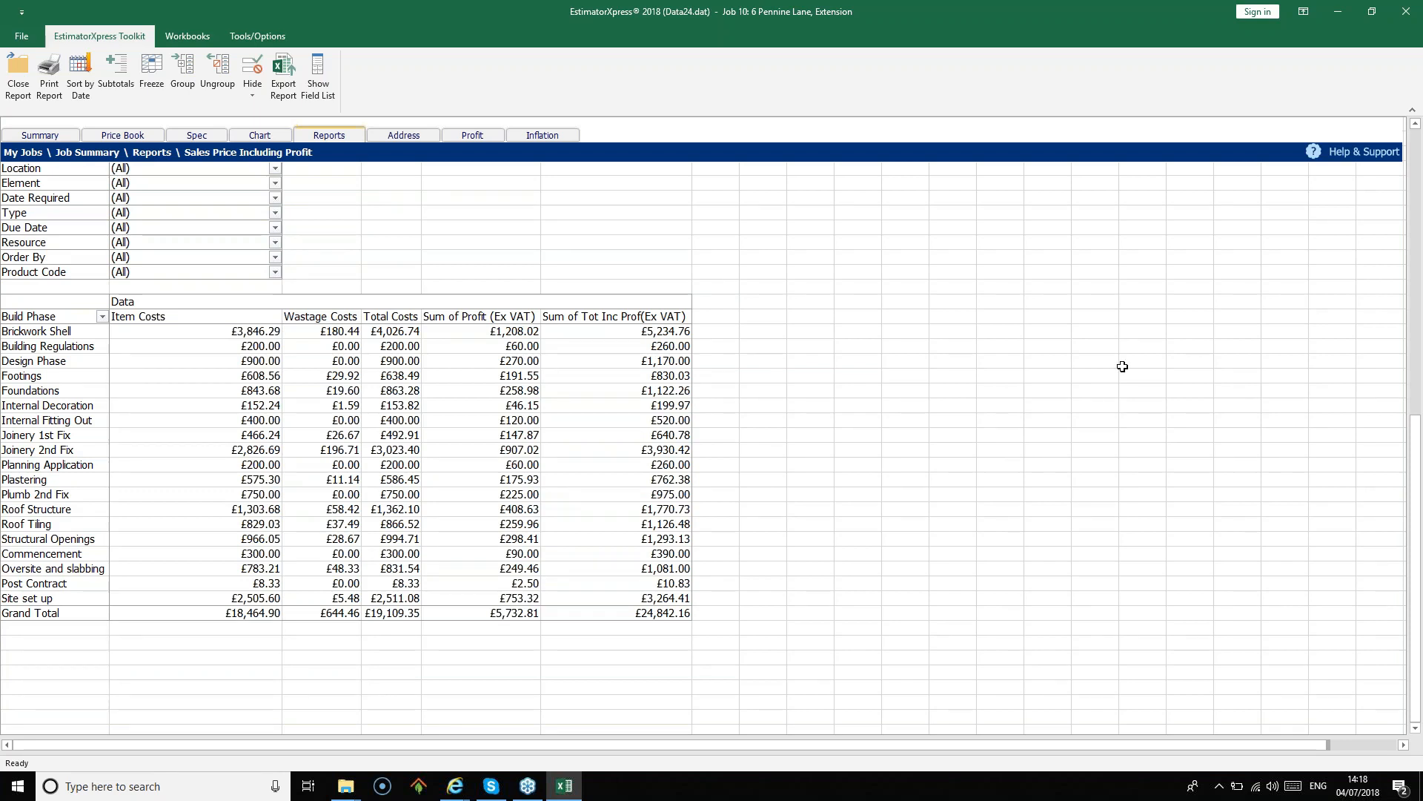
click(21, 83)
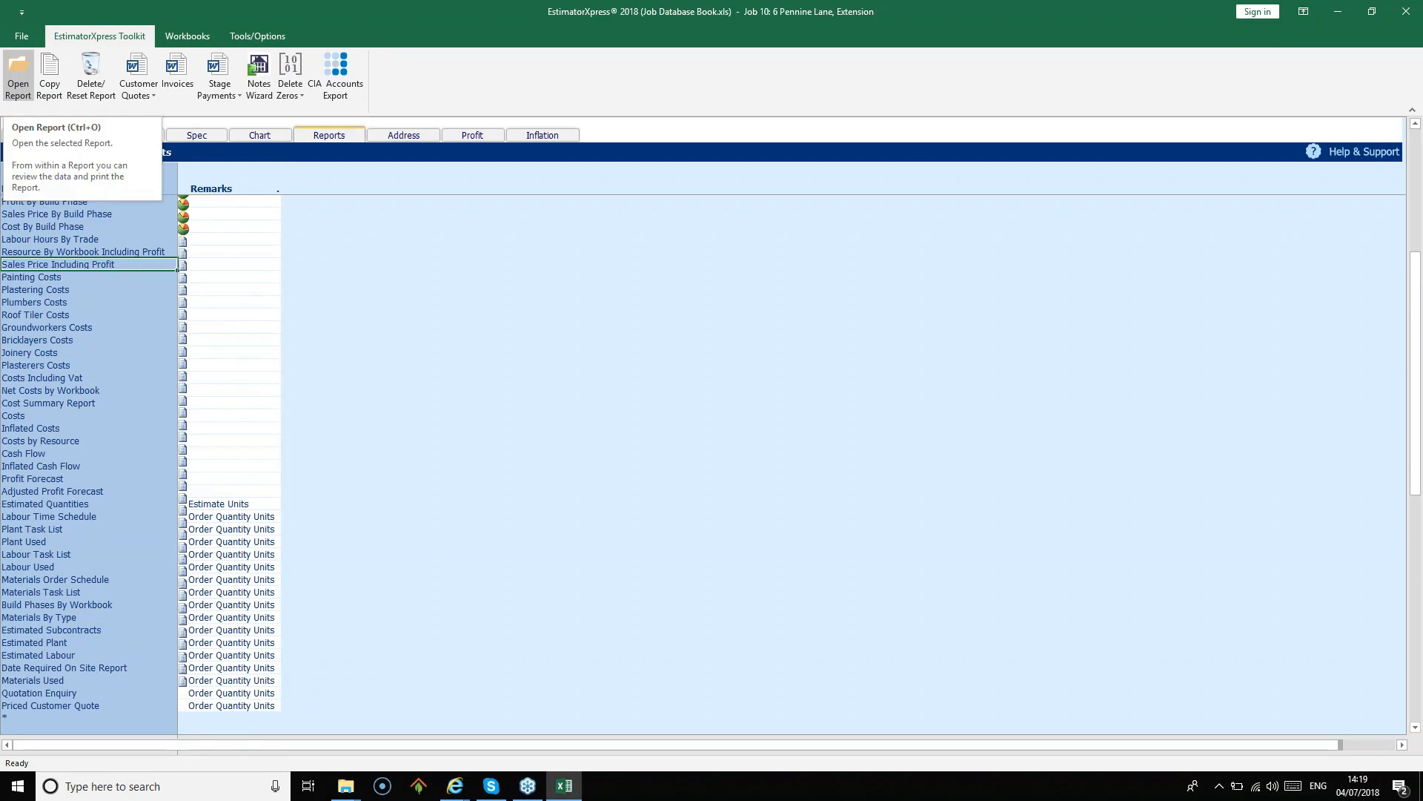
Open the Plastering Costs report, review the plasterers' cost breakdown, and close it
click(76, 289)
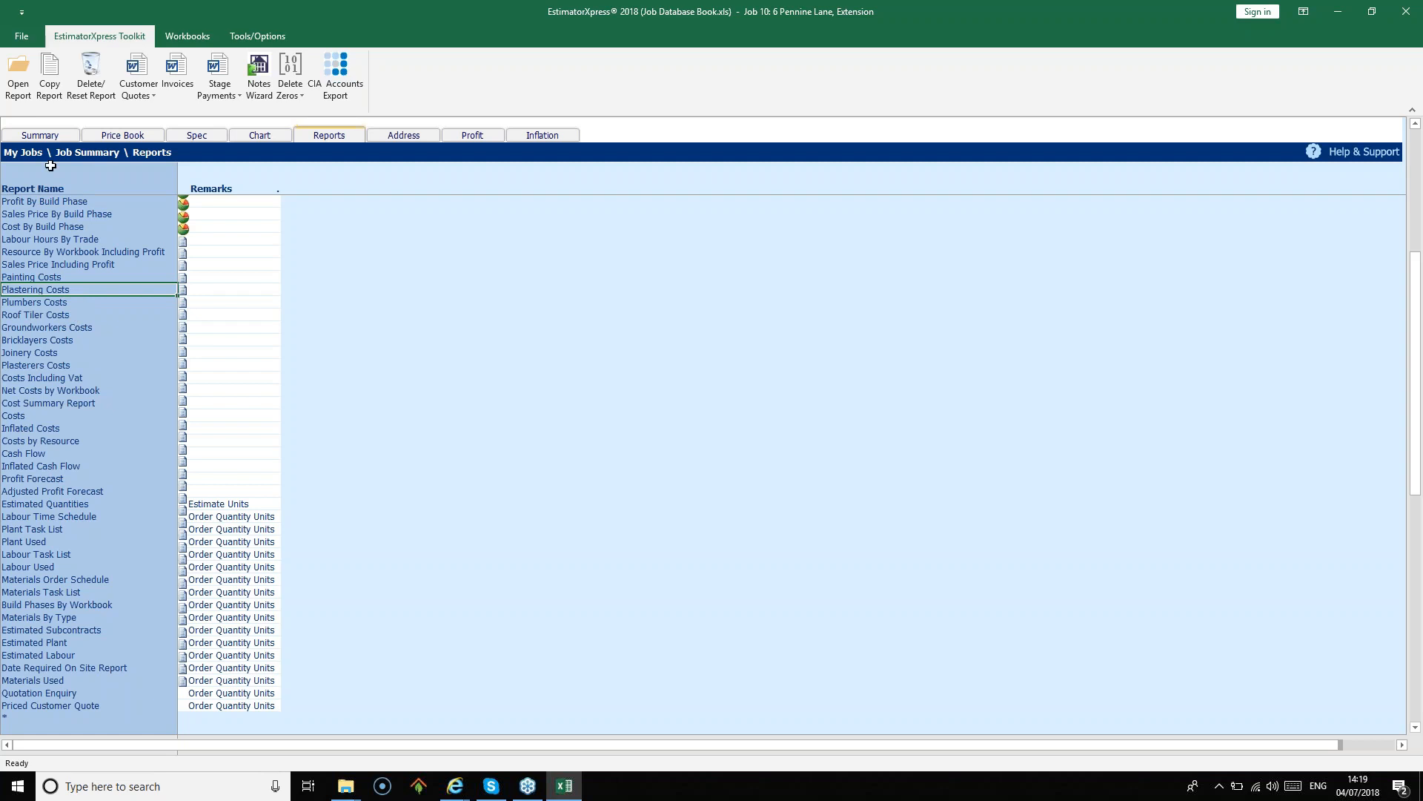
click(20, 76)
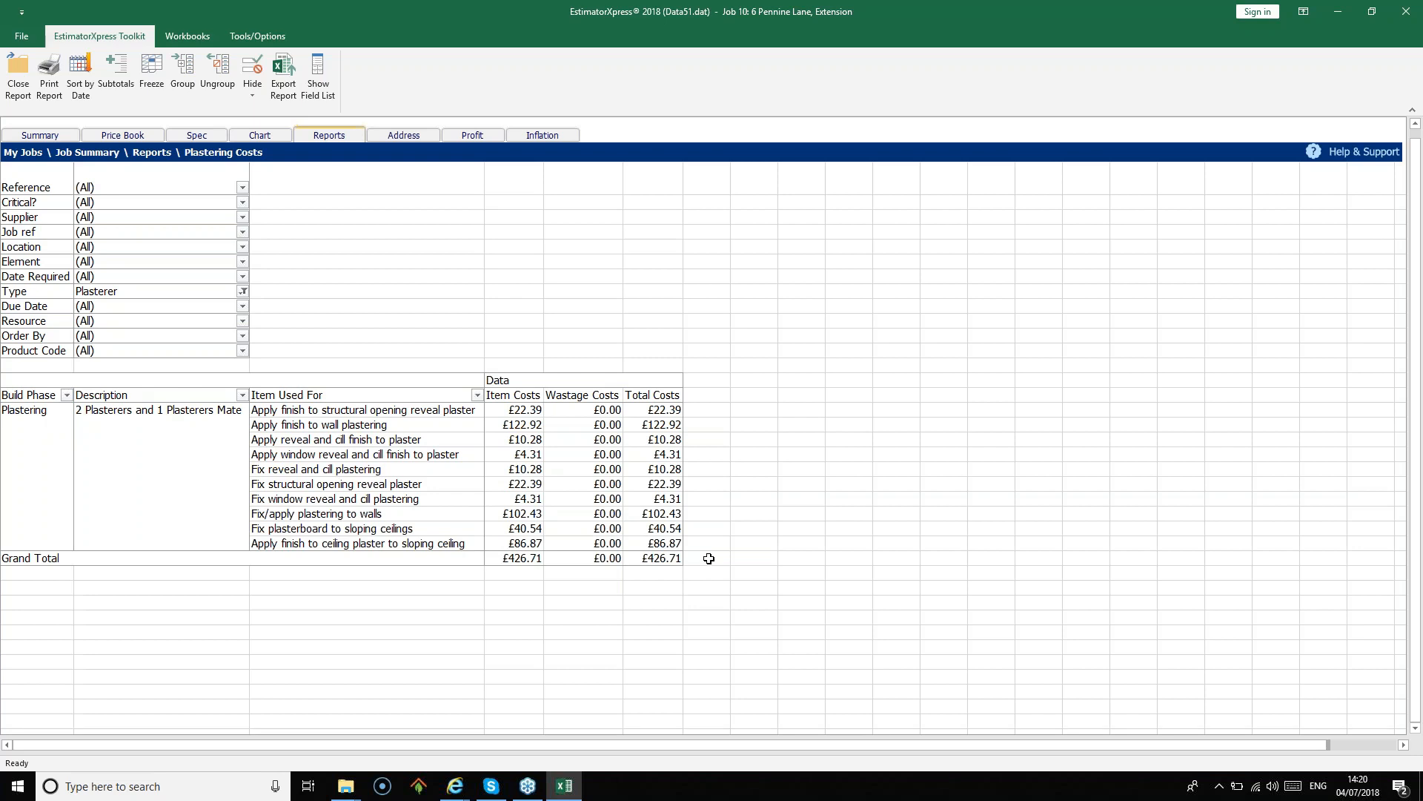
click(18, 74)
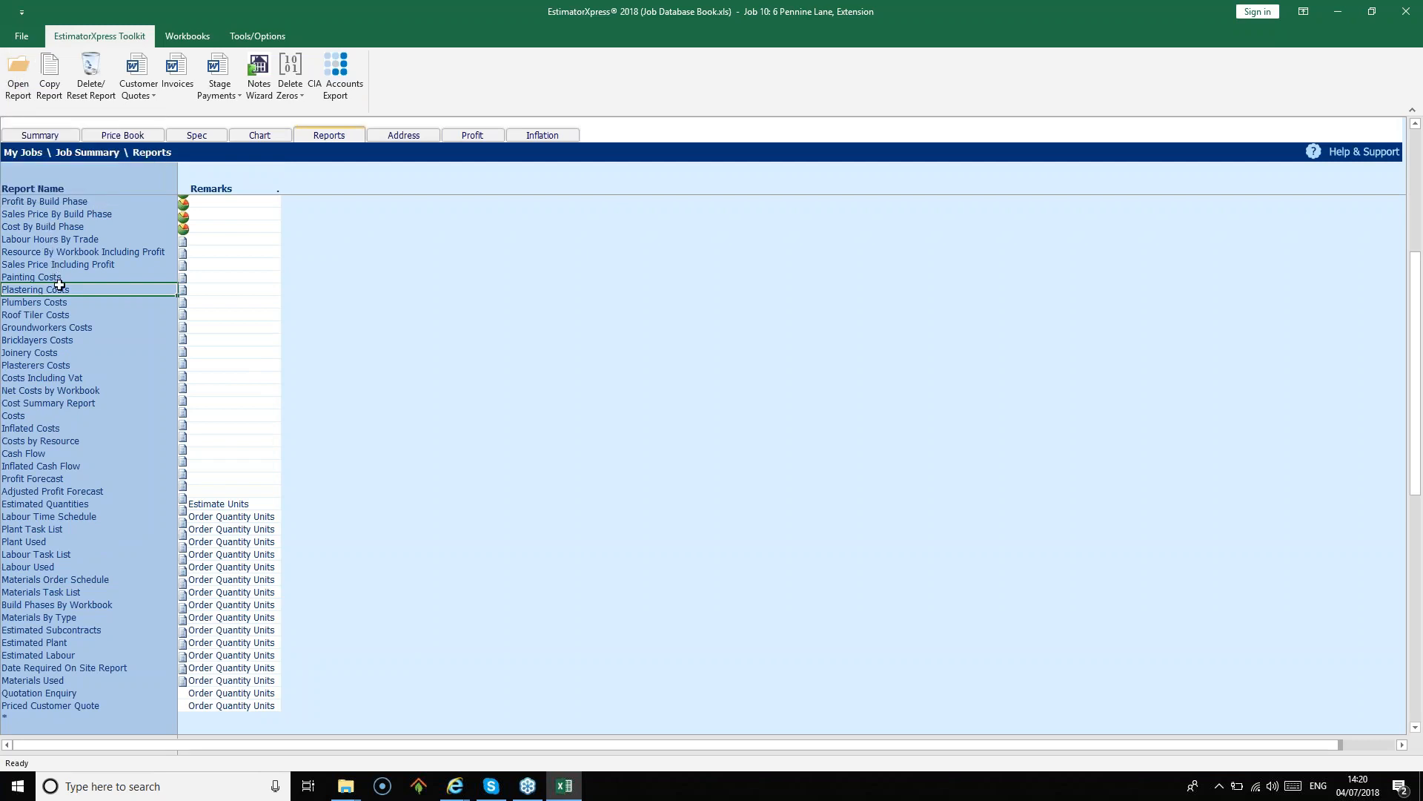
Open the Costs by Resource report, review the costs for each resource type, and close it
click(83, 440)
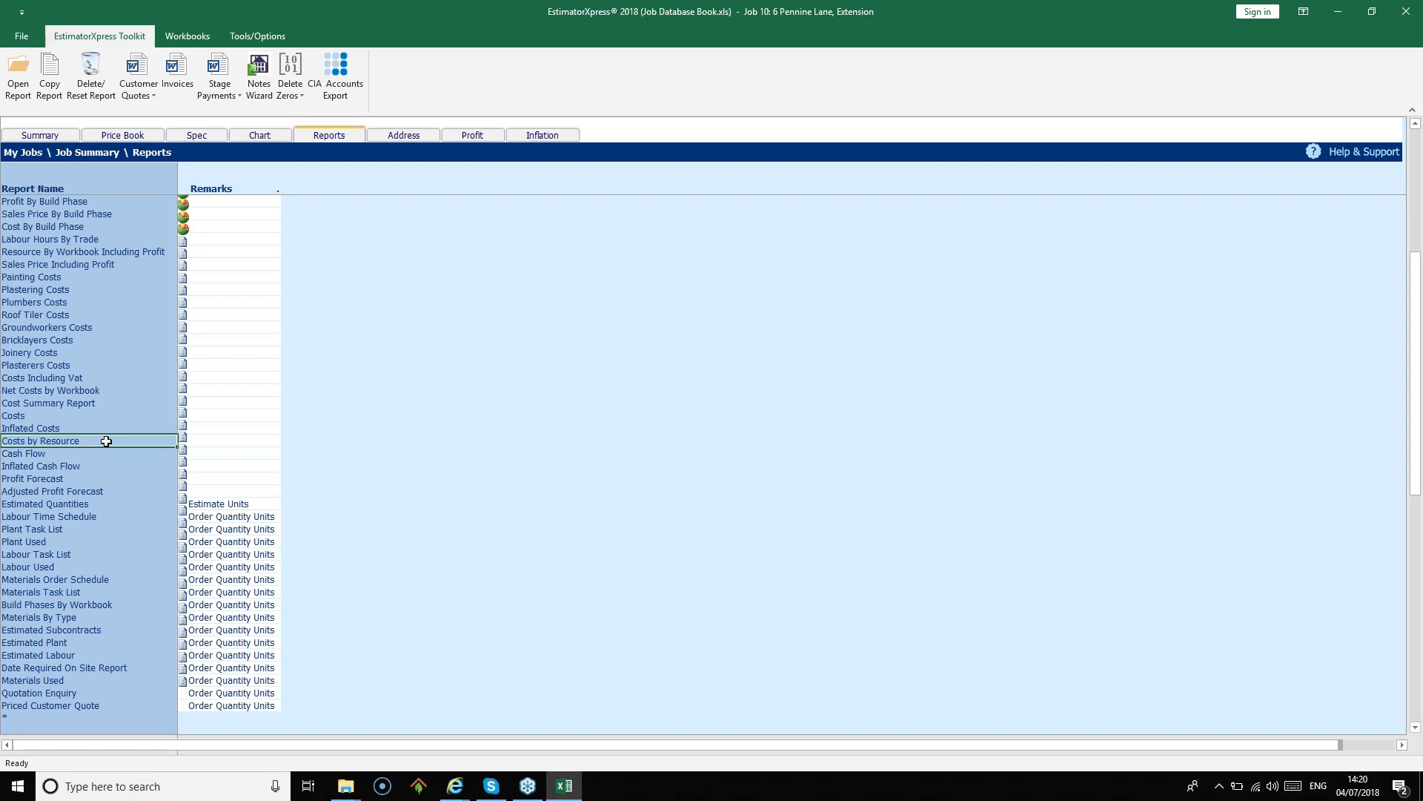
click(18, 79)
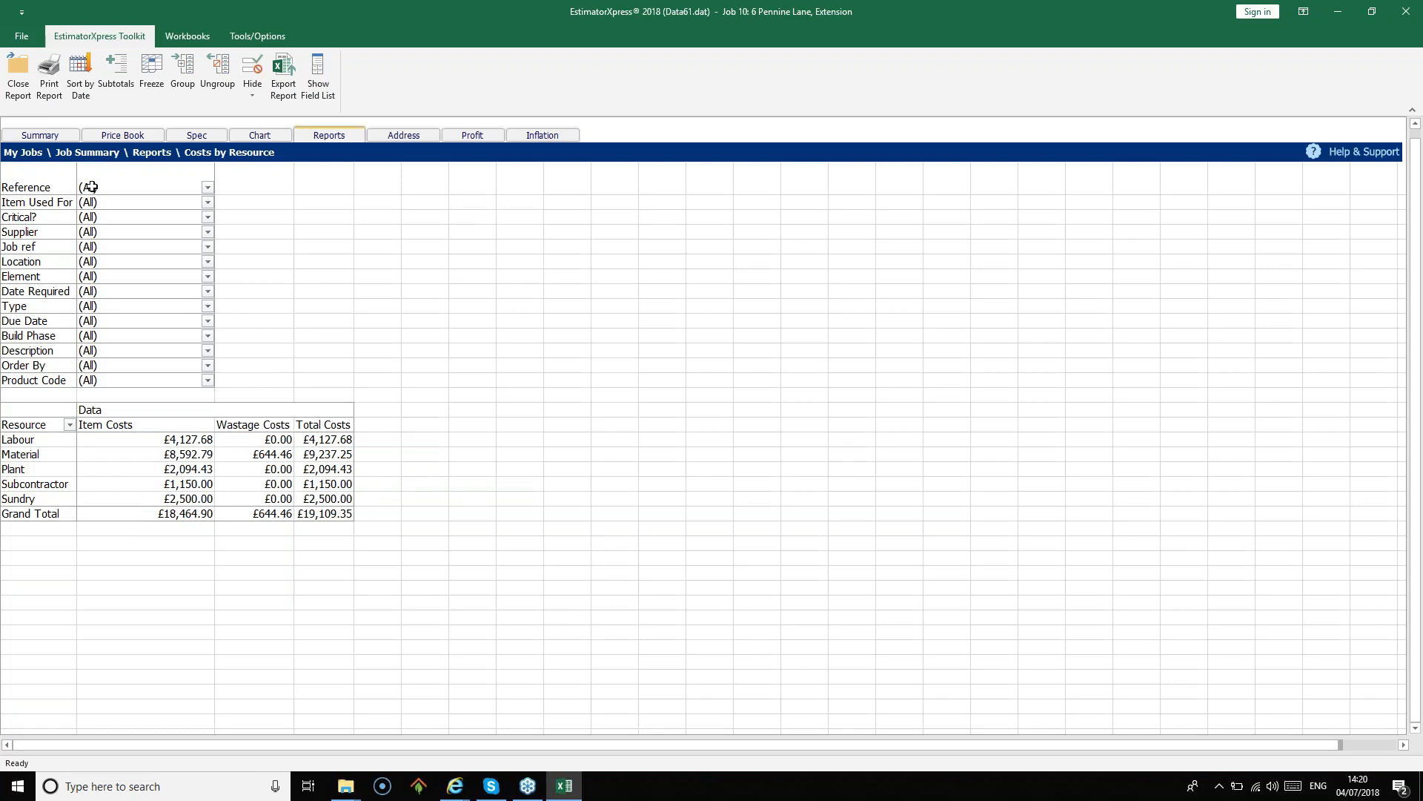
click(19, 74)
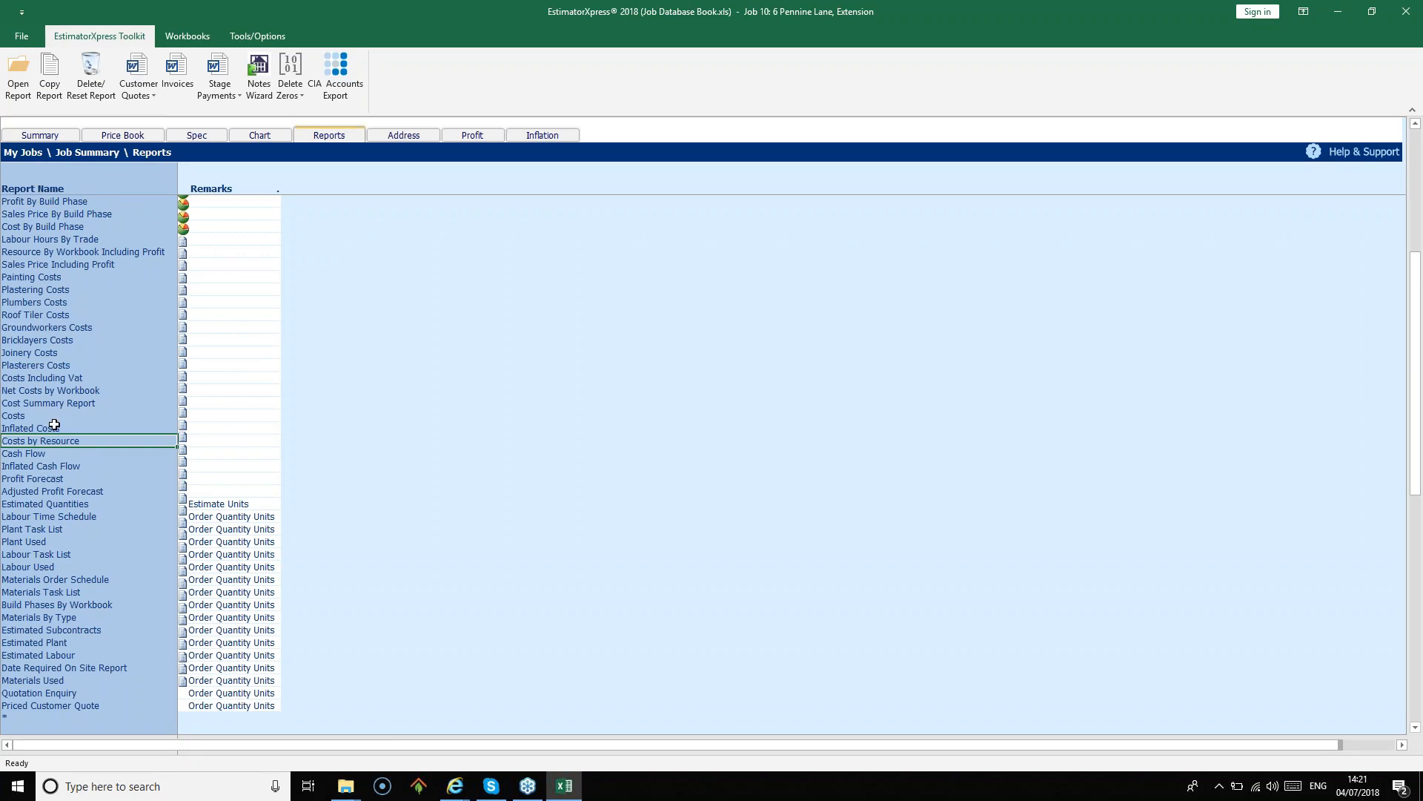
Open the Cash Flow report, review the total and cumulative costs by due date, and close it
click(59, 452)
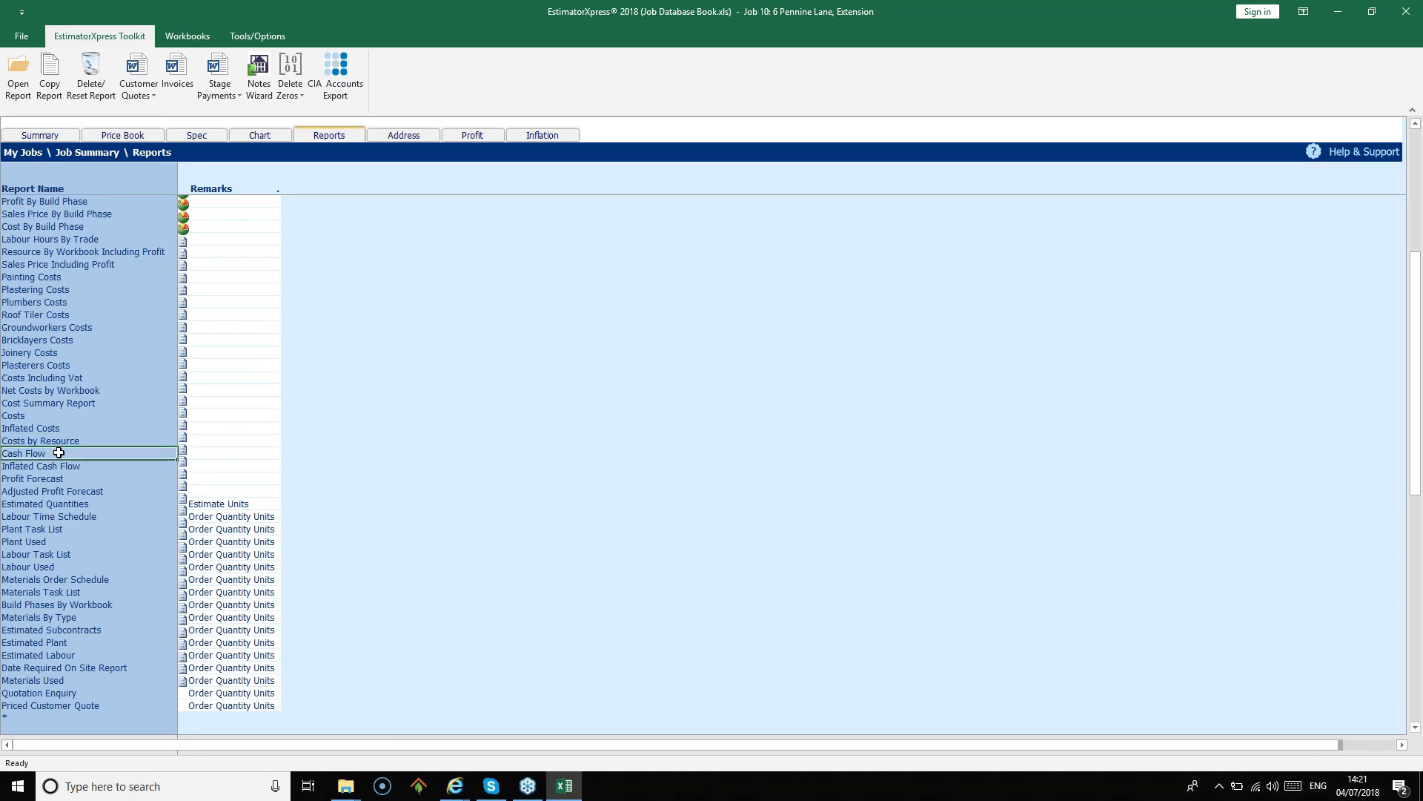
right_click(59, 453)
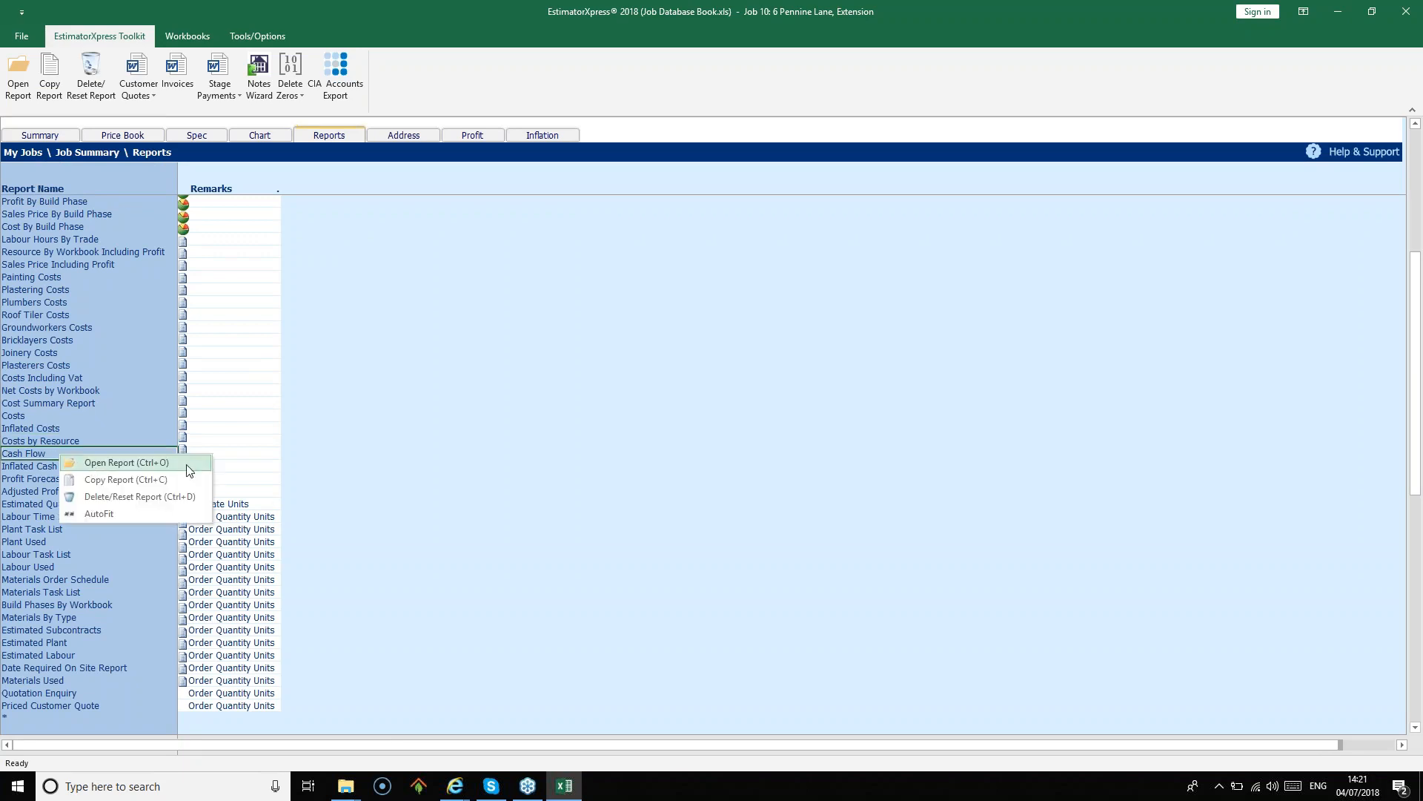
click(89, 461)
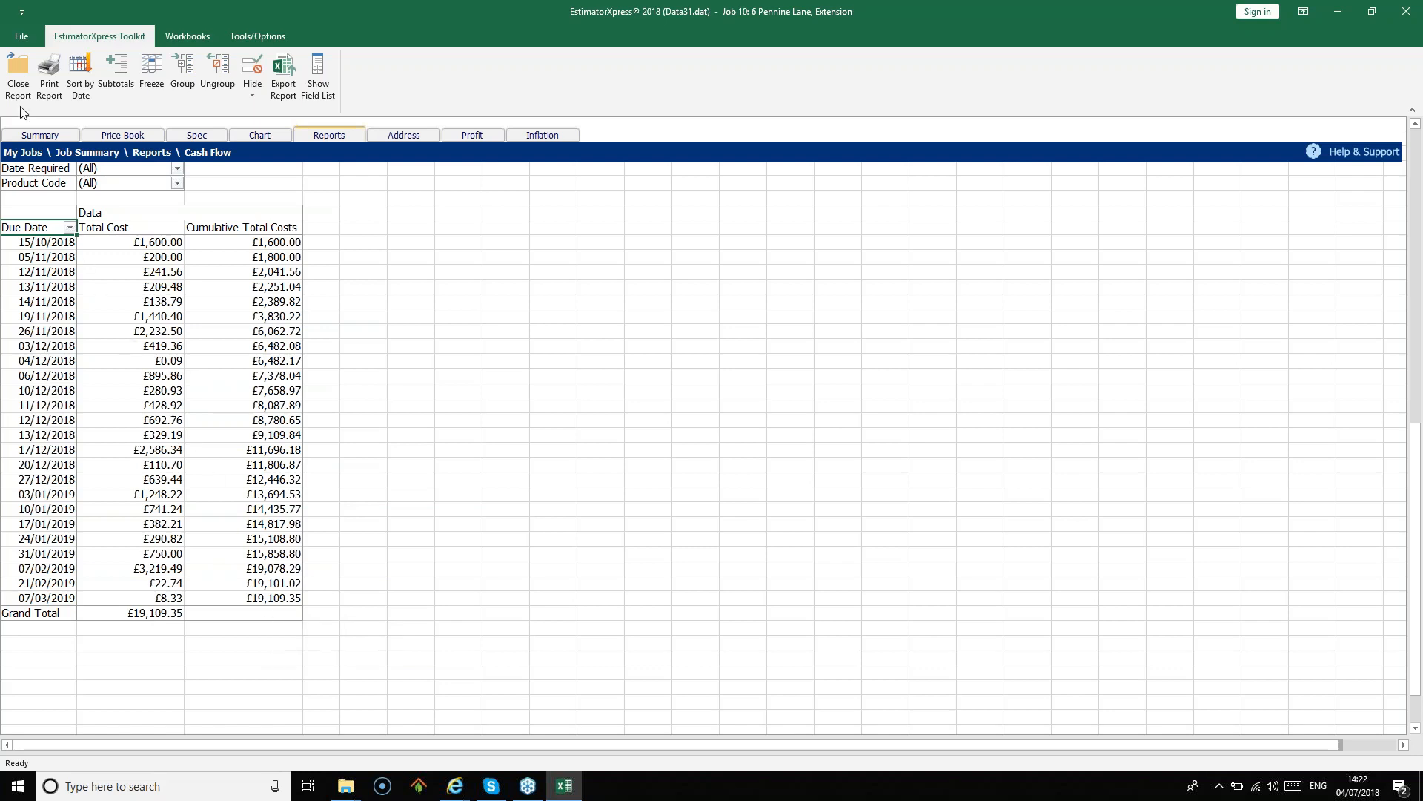
click(16, 83)
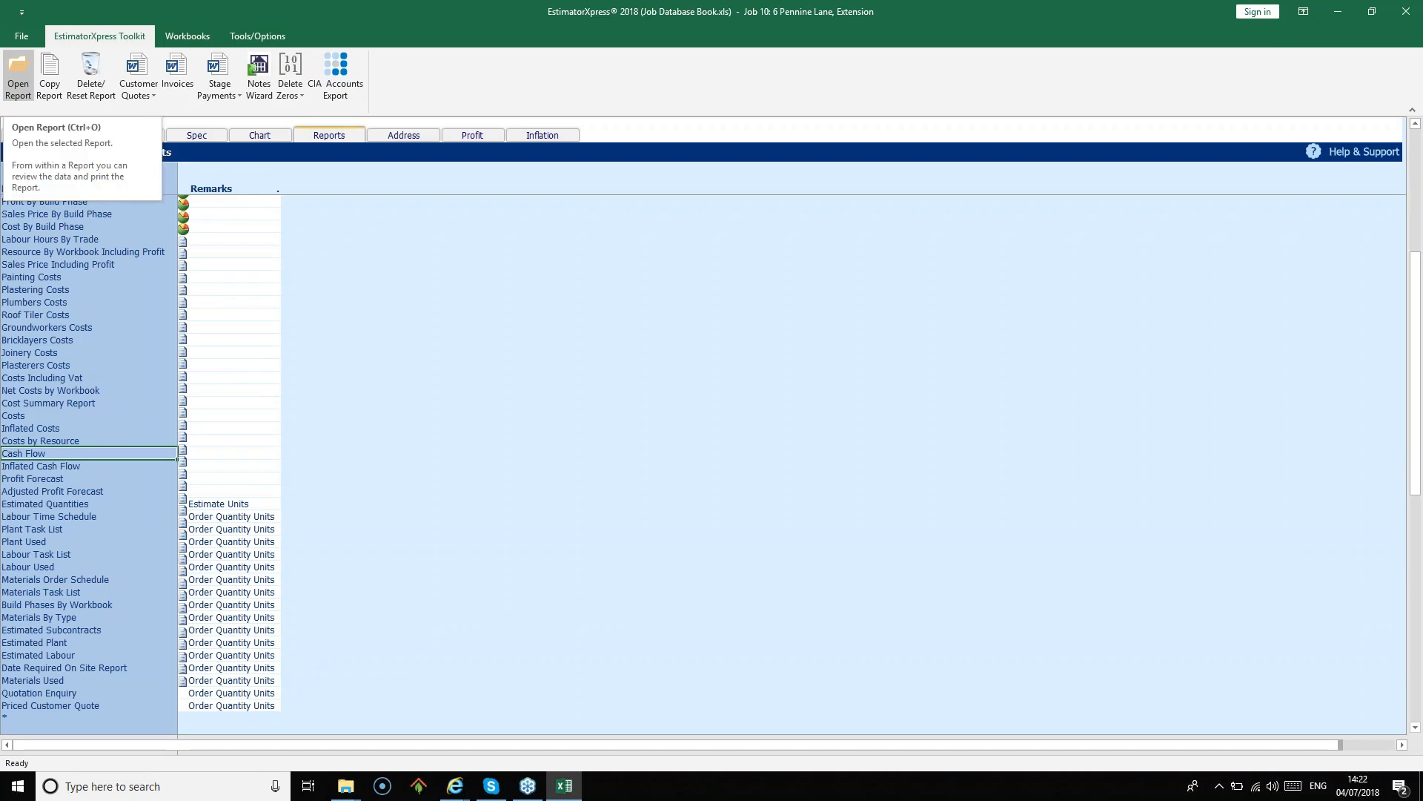
Open the Profit Forecast report, review the profit and cumulative profit by due date, and close it
click(58, 478)
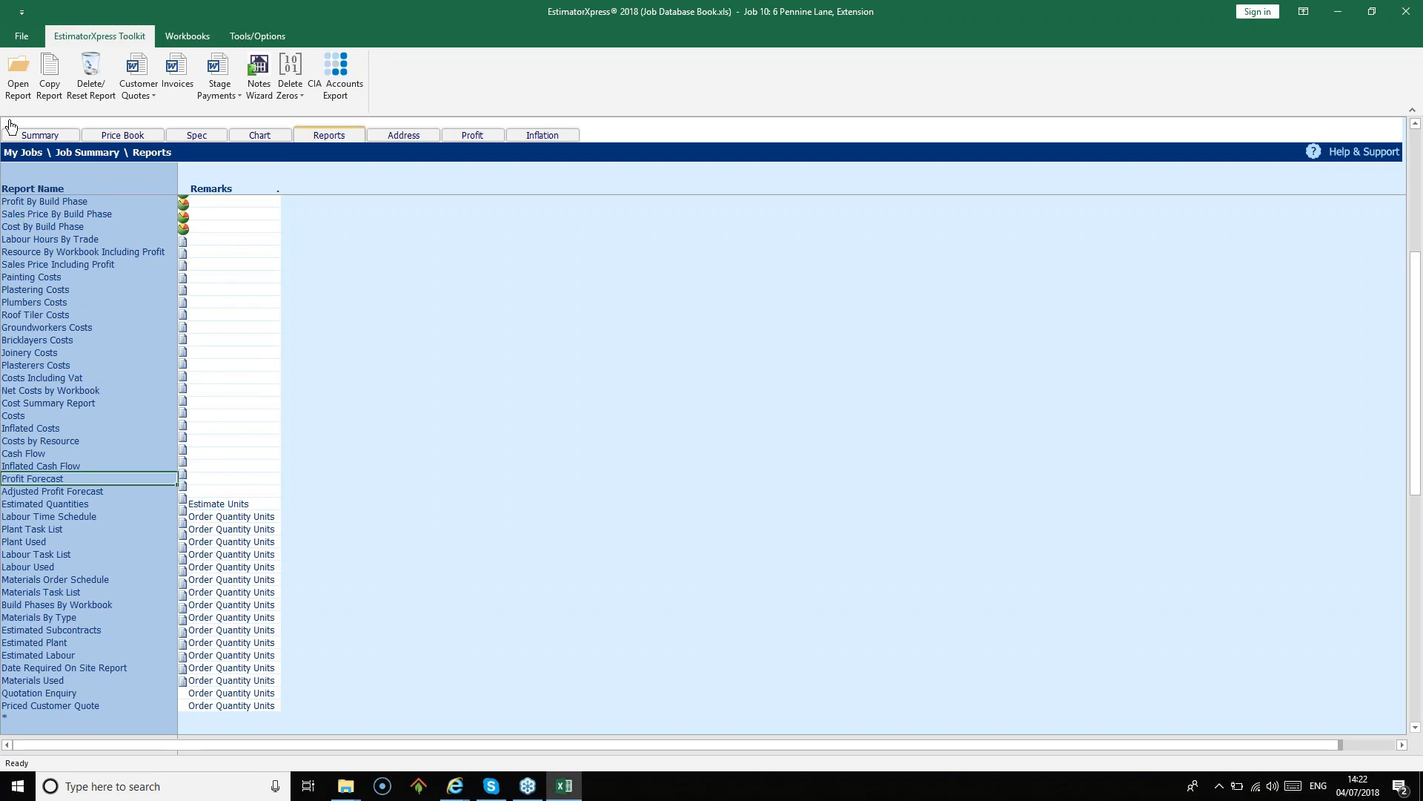
click(18, 74)
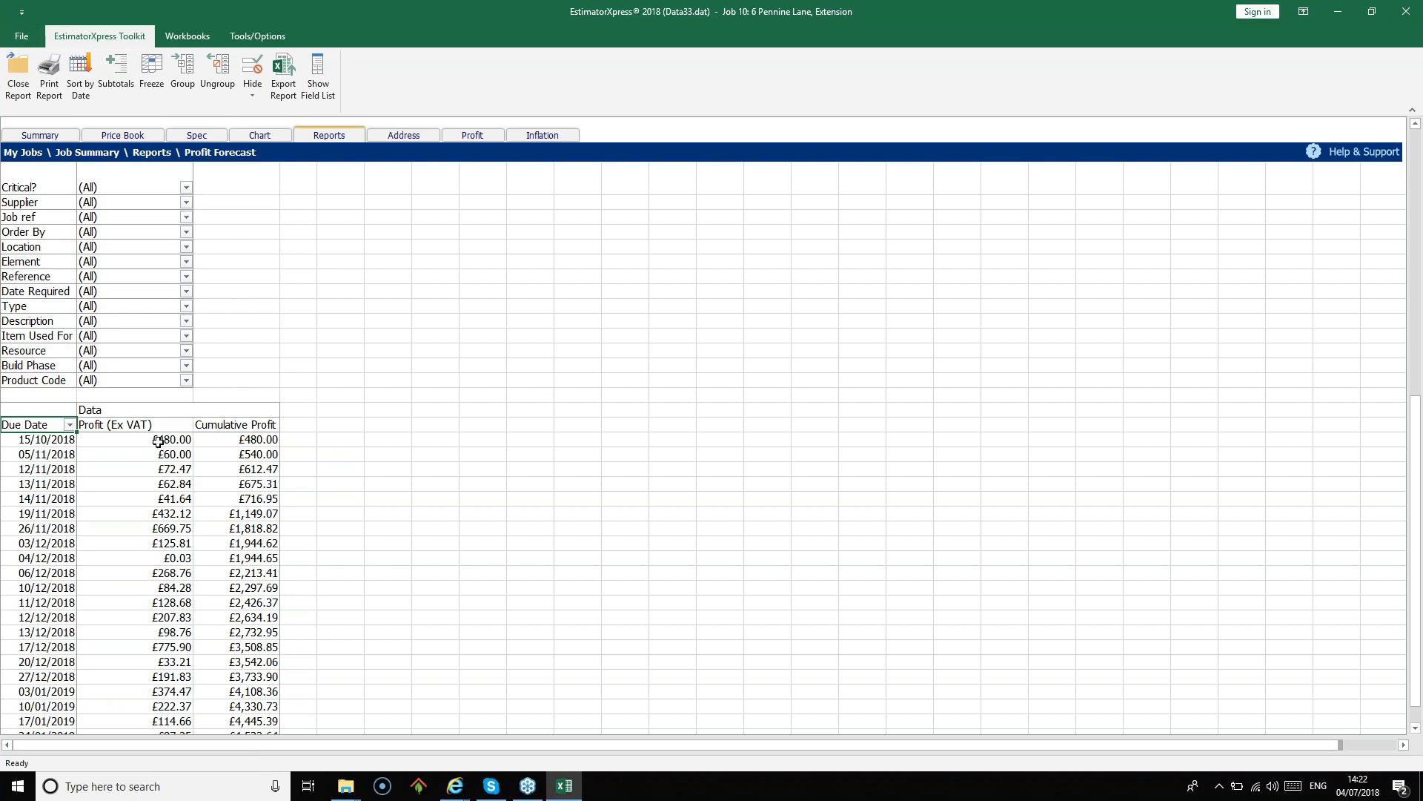
scroll(157, 562, down, 3)
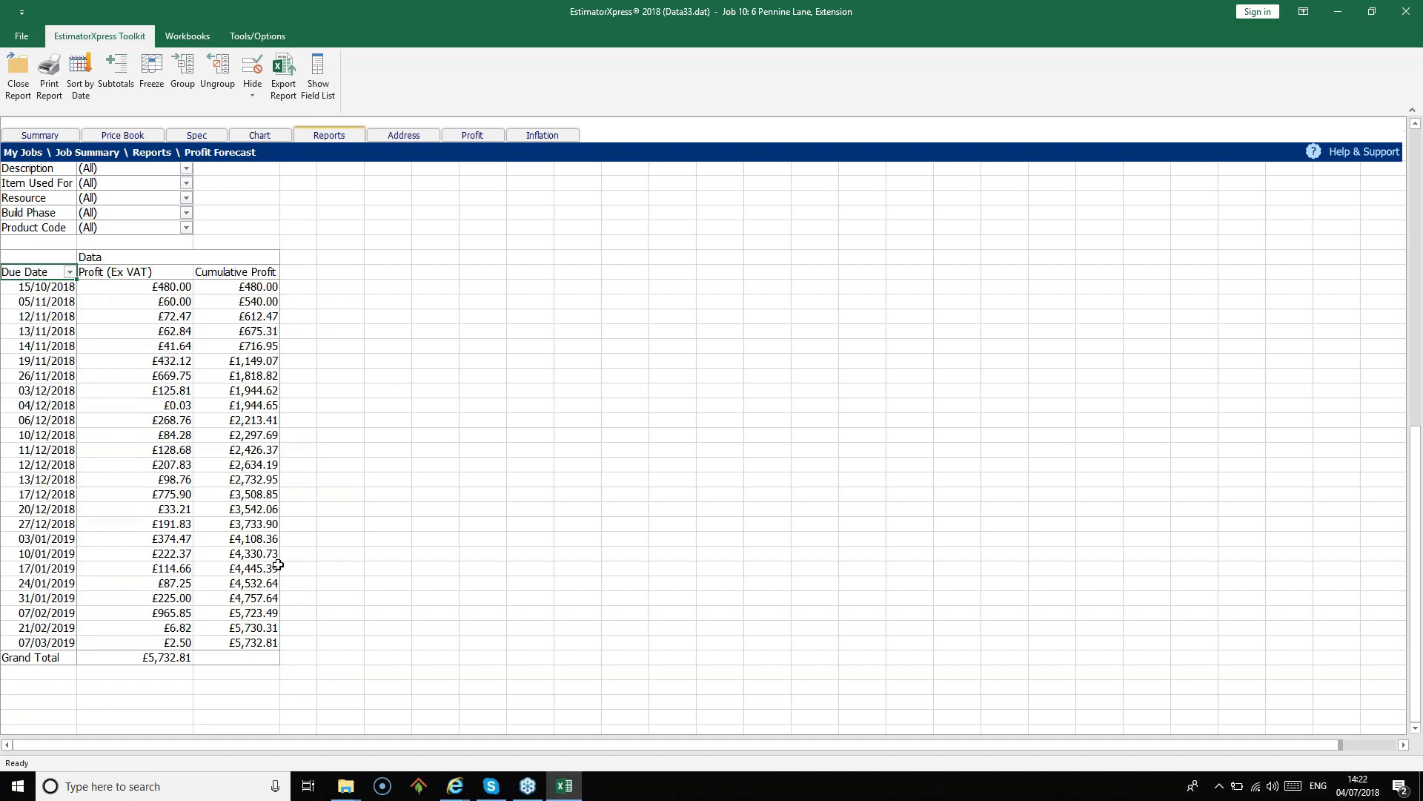
click(252, 639)
click(19, 72)
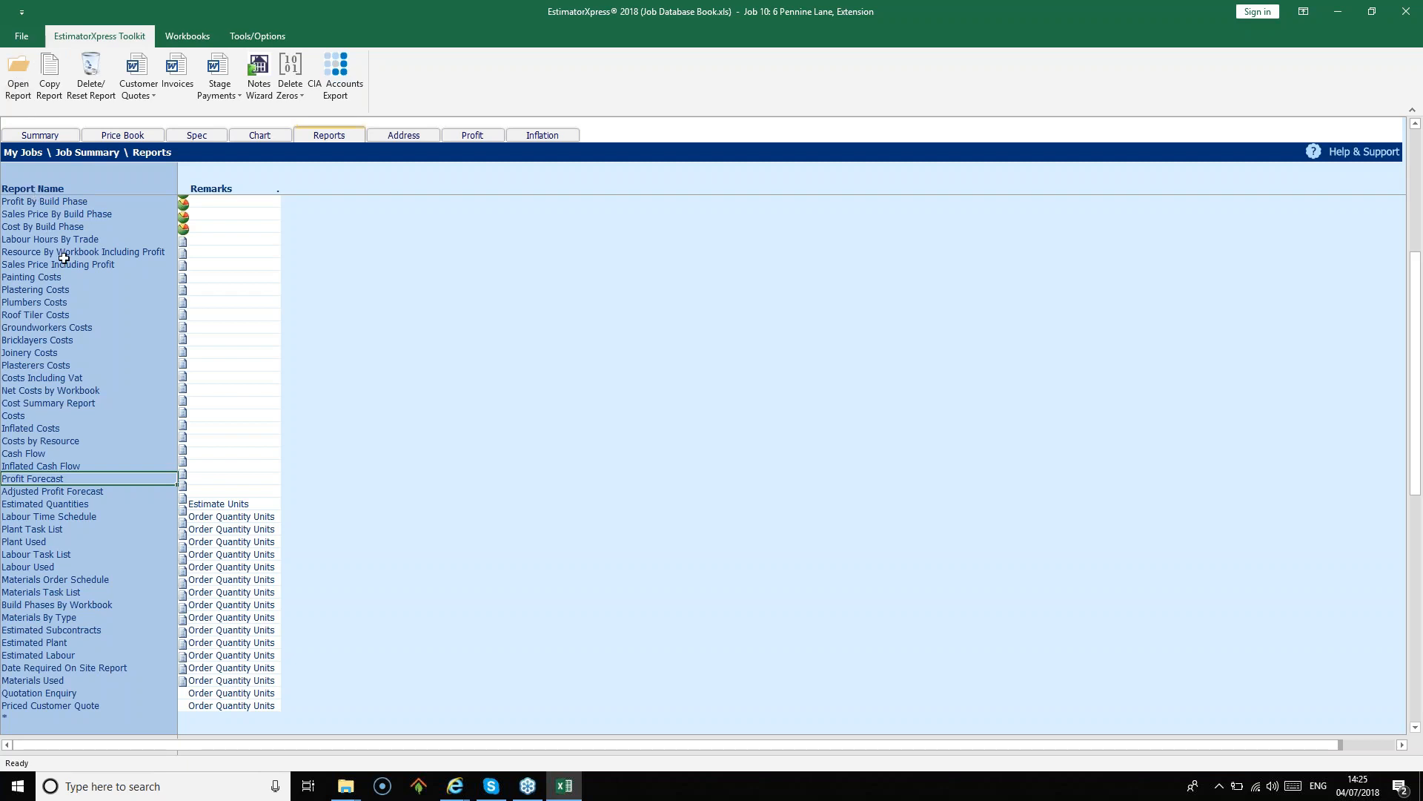
Open the Labour Time Schedule report and review the labour hours listed for each build phase
click(81, 517)
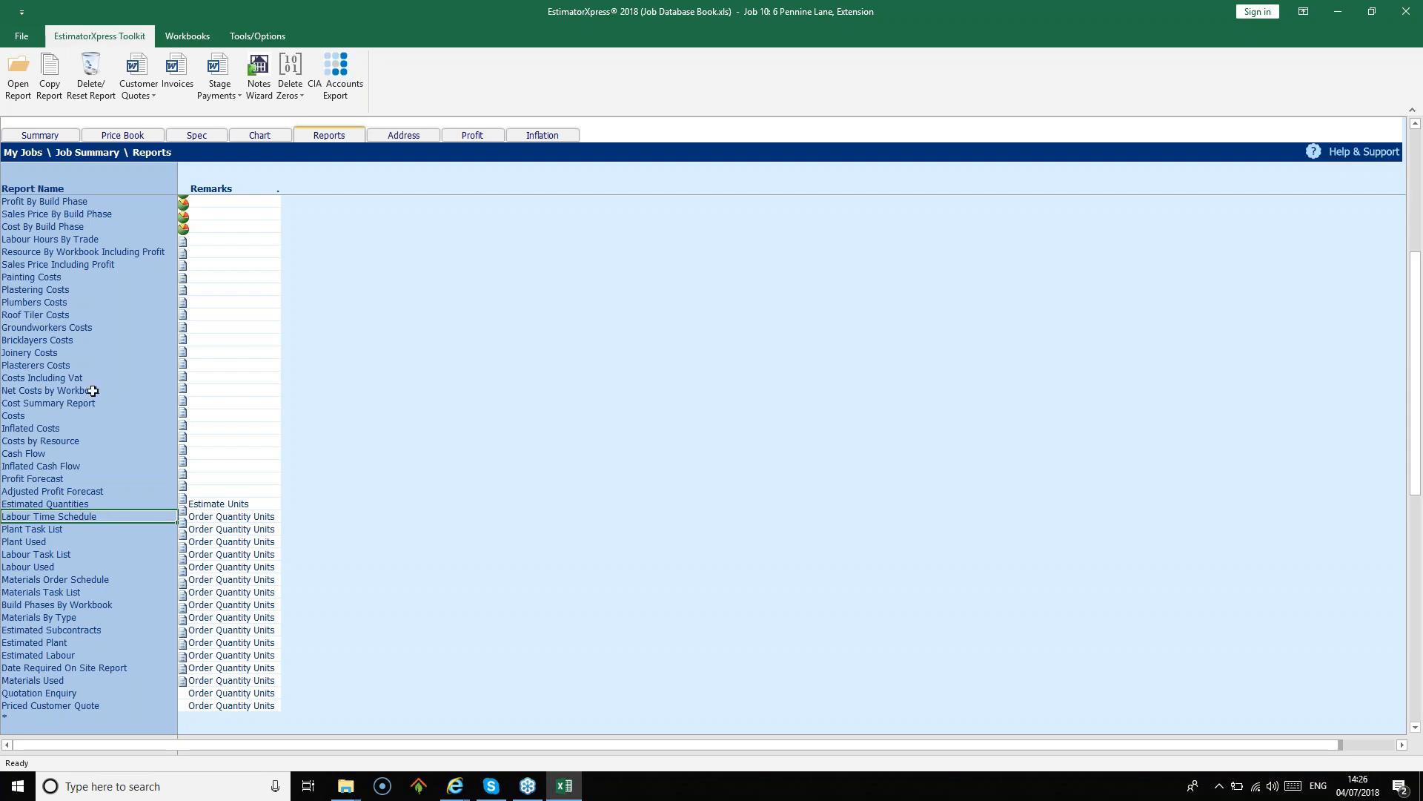
click(18, 73)
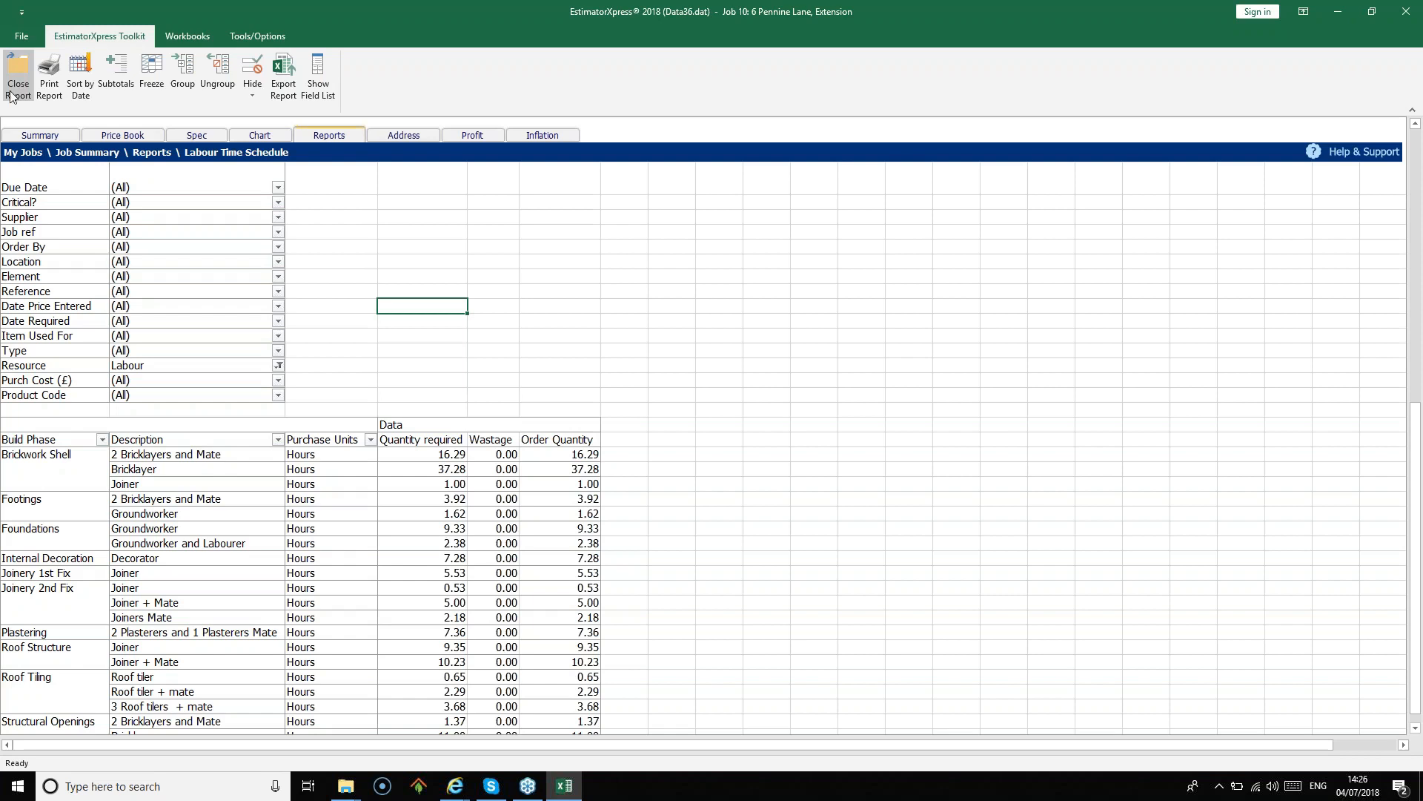
click(203, 457)
scroll(643, 413, down, 3)
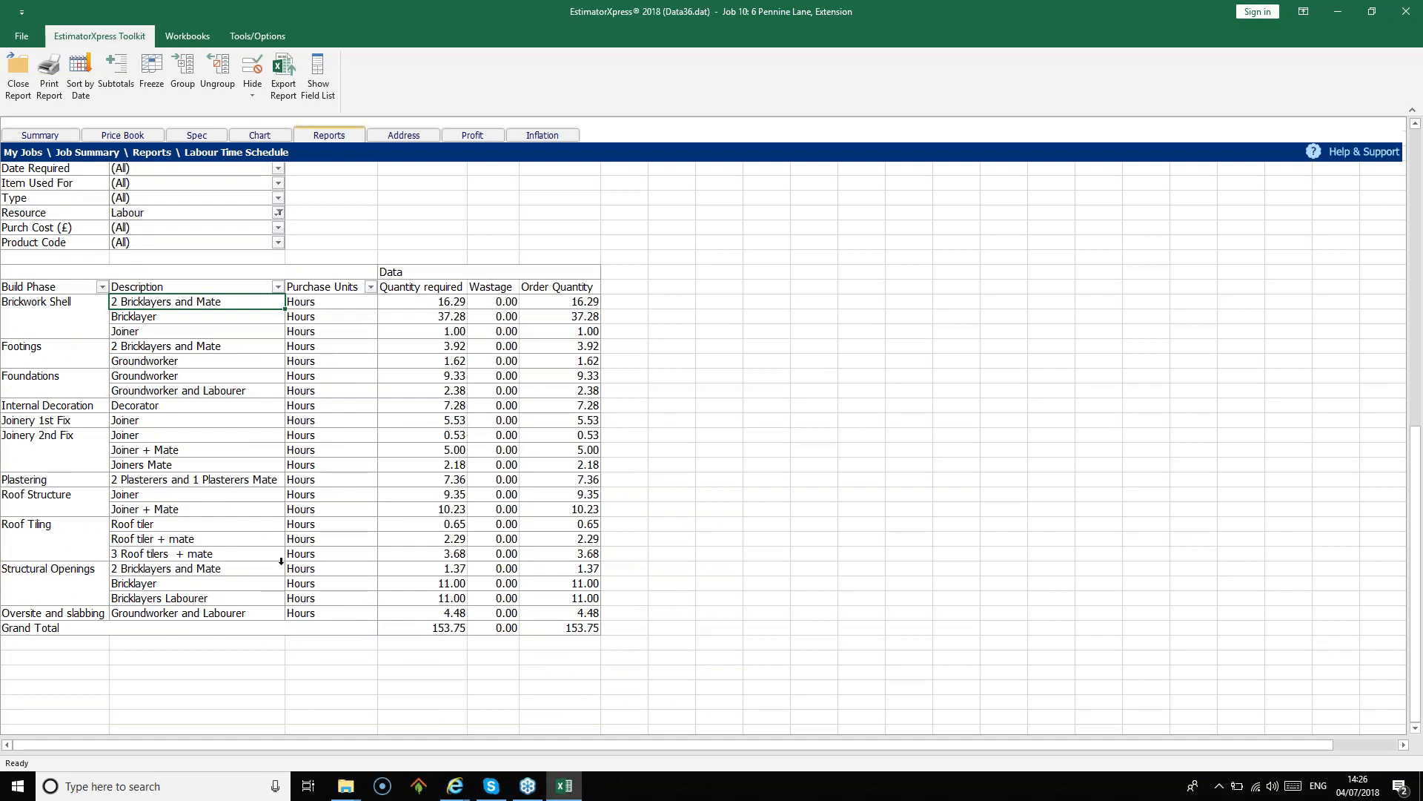
Hide the rows containing Not Required values in the Labour Time Schedule report and close it
click(257, 90)
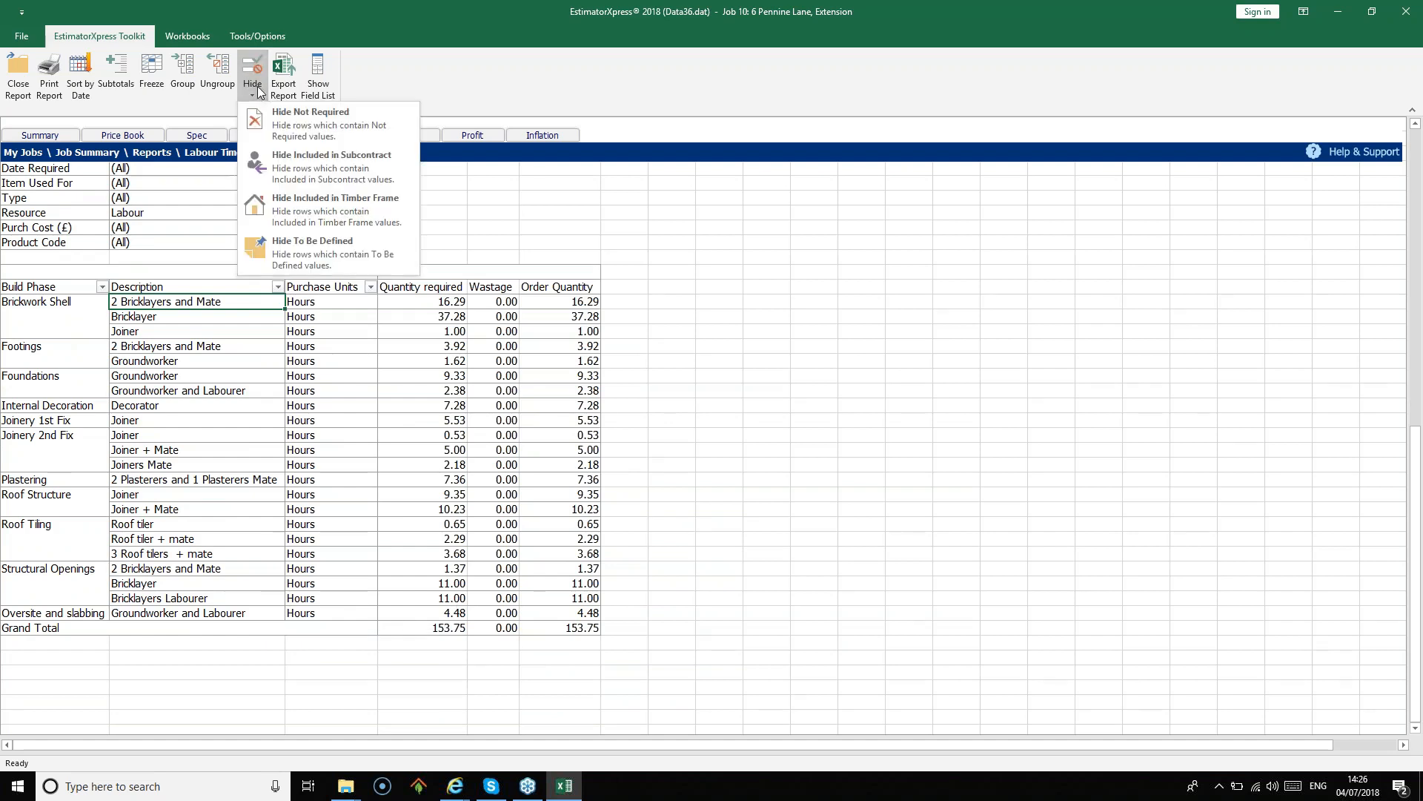
click(361, 115)
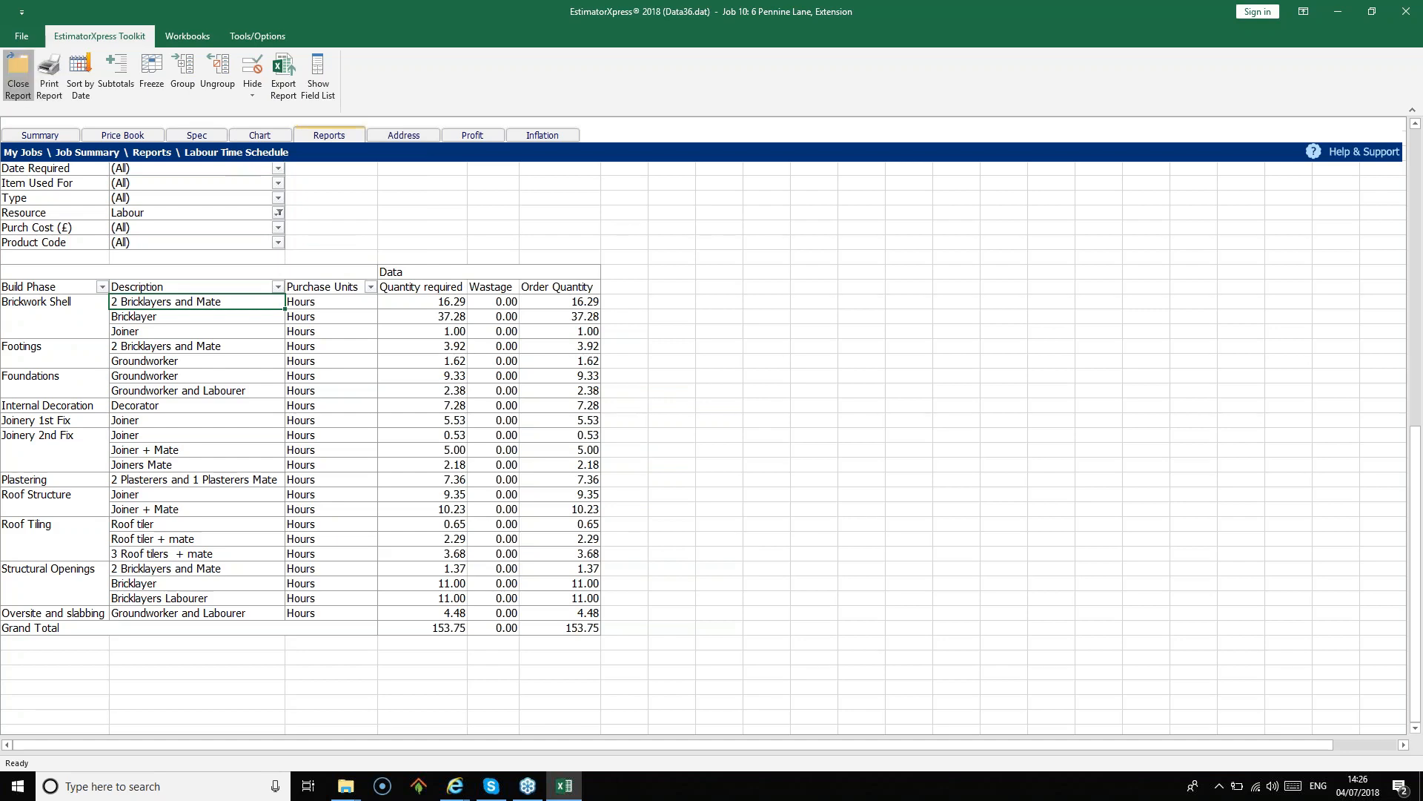
click(18, 74)
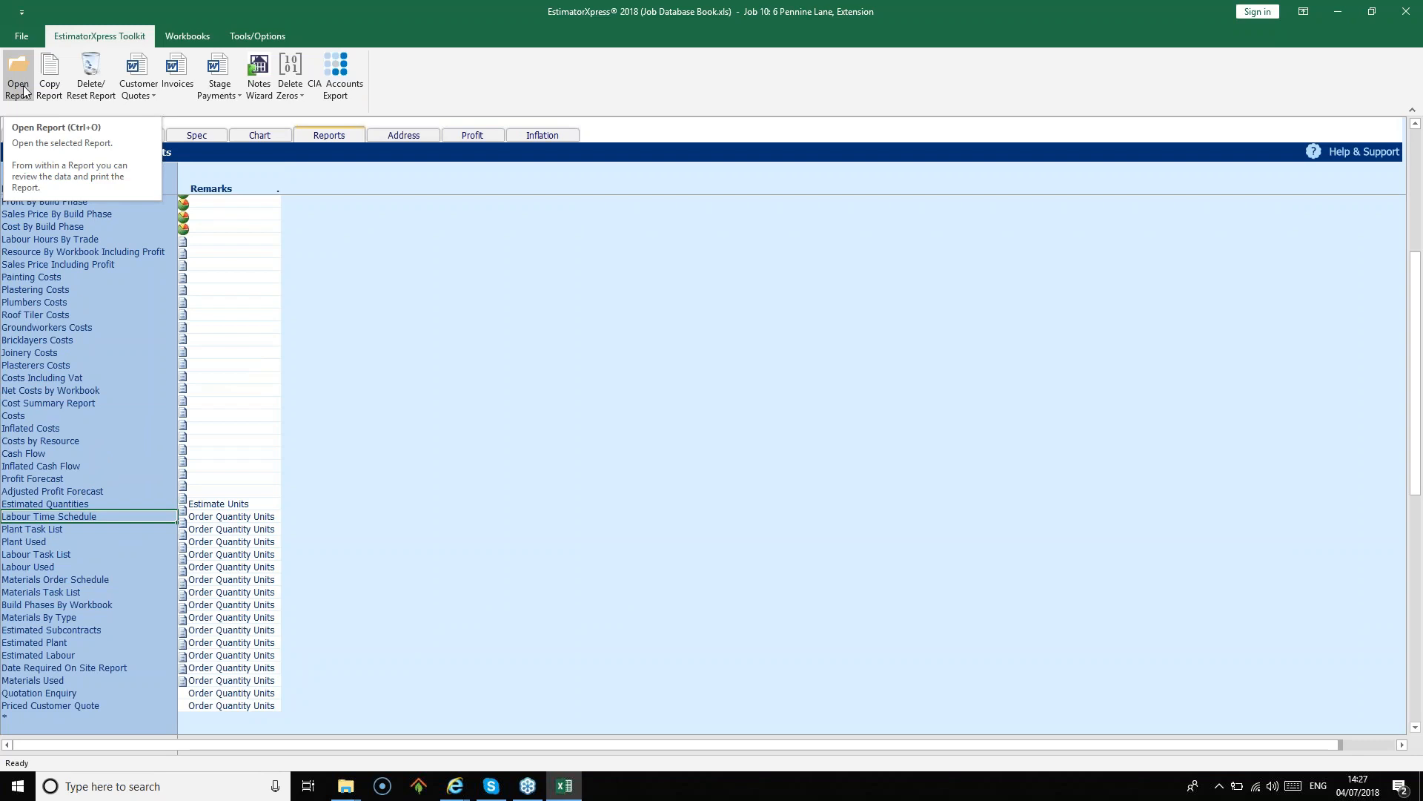
Open the Plant Used report, review the plant quantities and costs by build phase, and close it
click(48, 542)
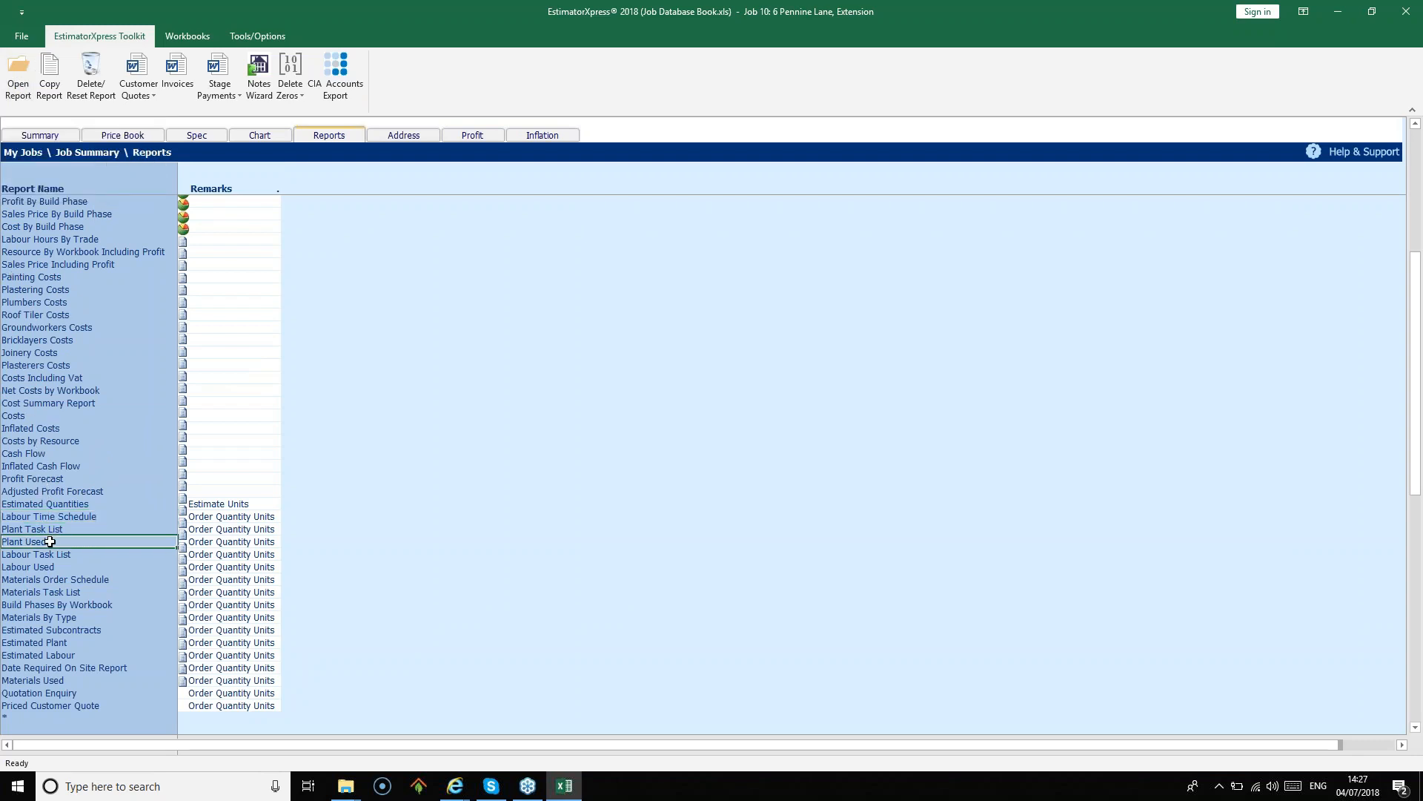
click(30, 95)
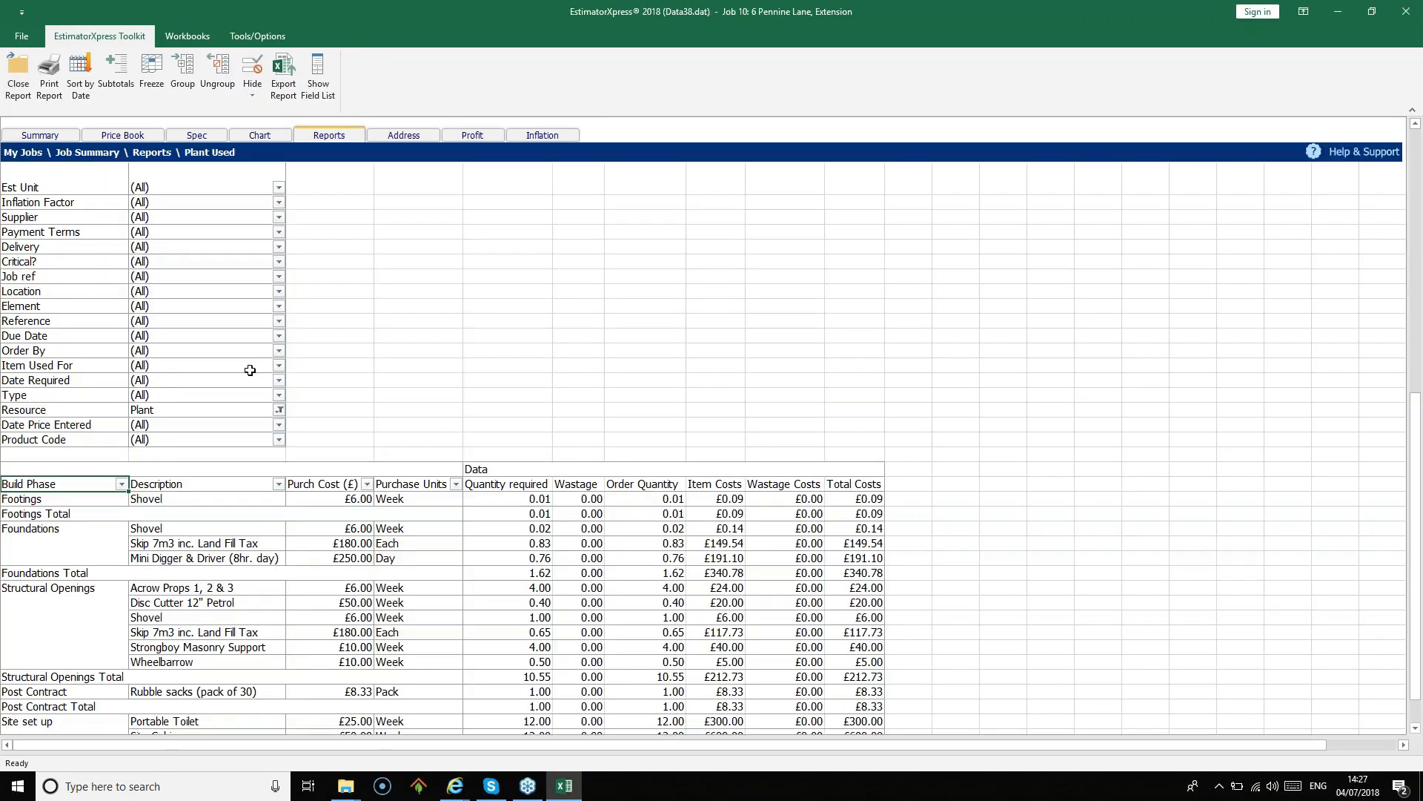
scroll(426, 430, down, 5)
scroll(430, 428, up, 1)
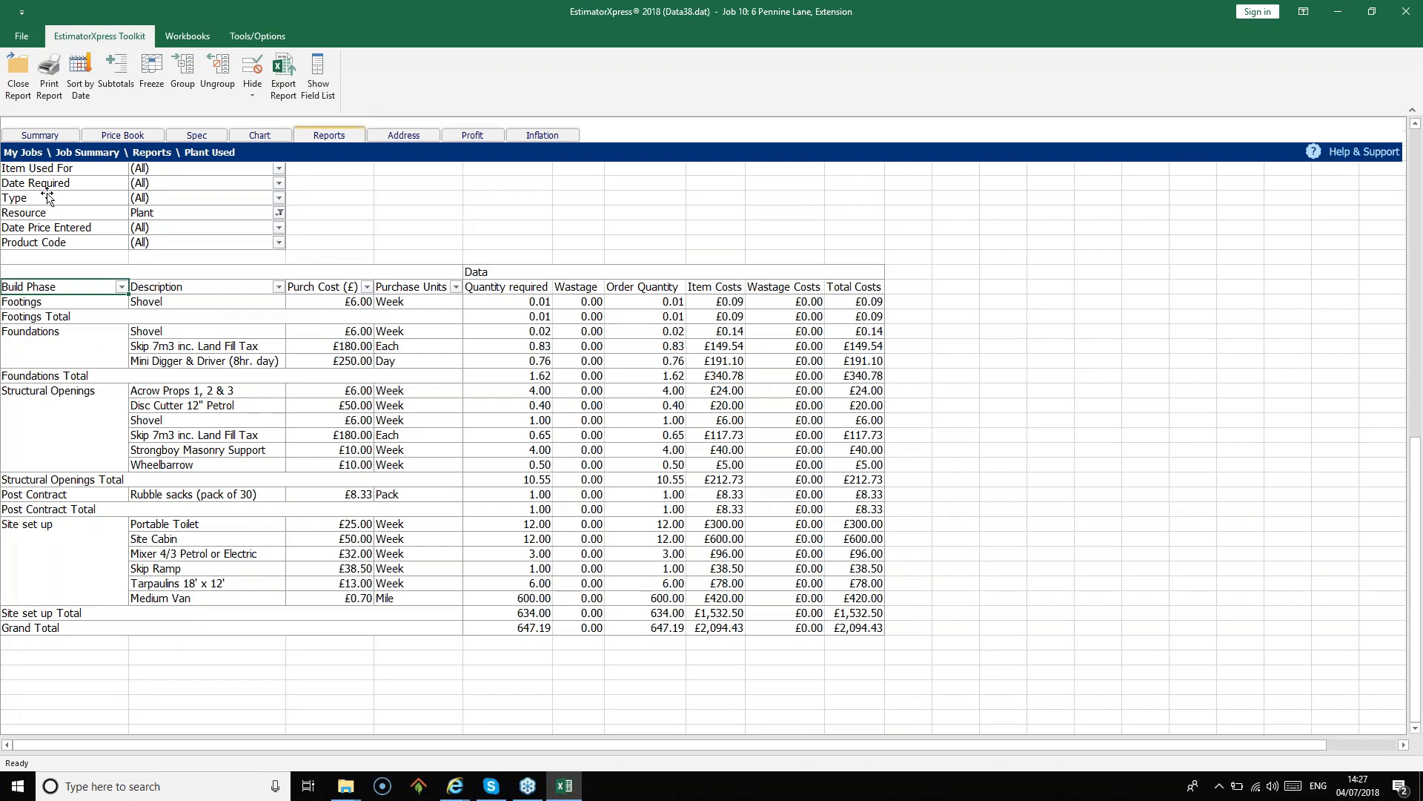
click(16, 88)
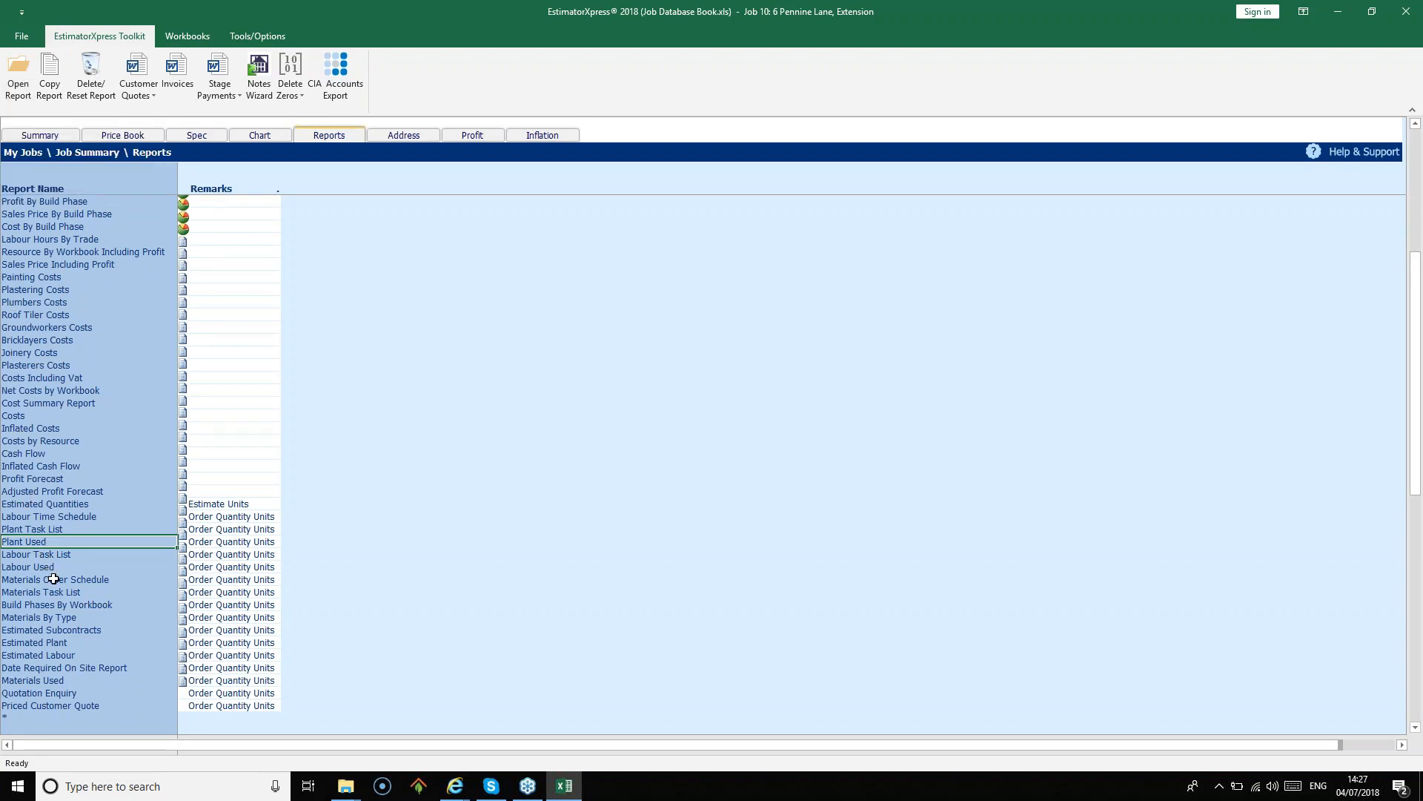
Open the Materials Used report and review its materials by build phase, including the Order Quantity column and the Resource filter
click(86, 682)
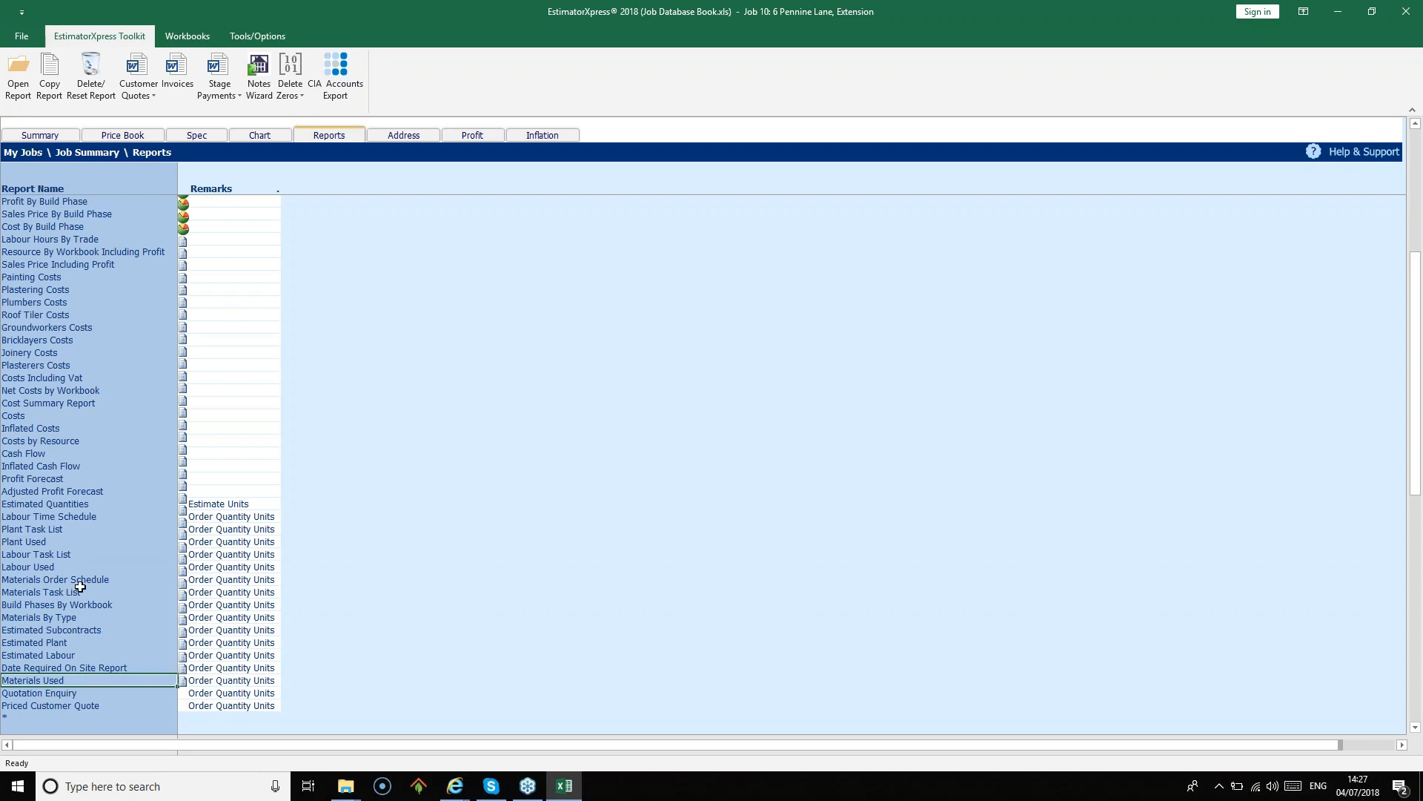
click(18, 78)
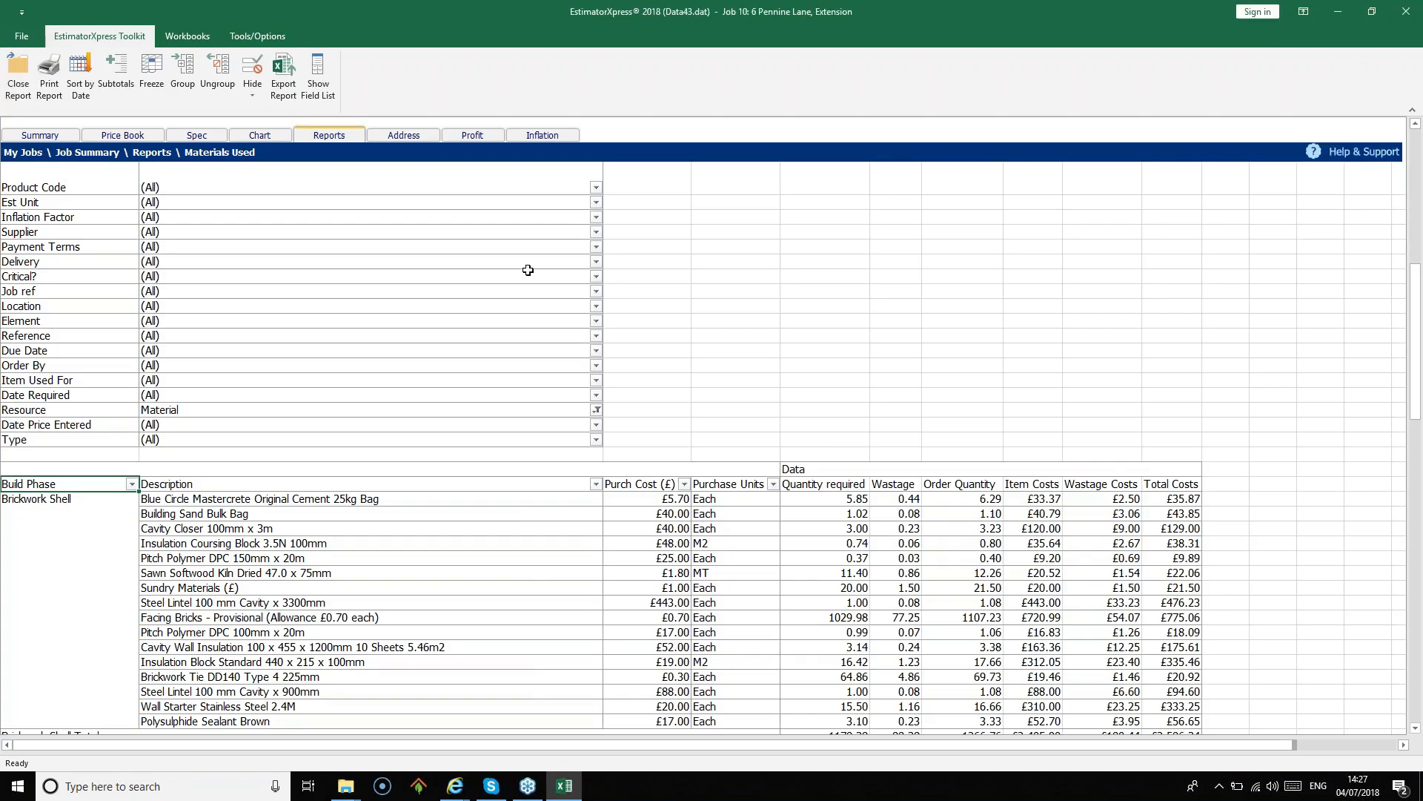
scroll(1221, 504, down, 5)
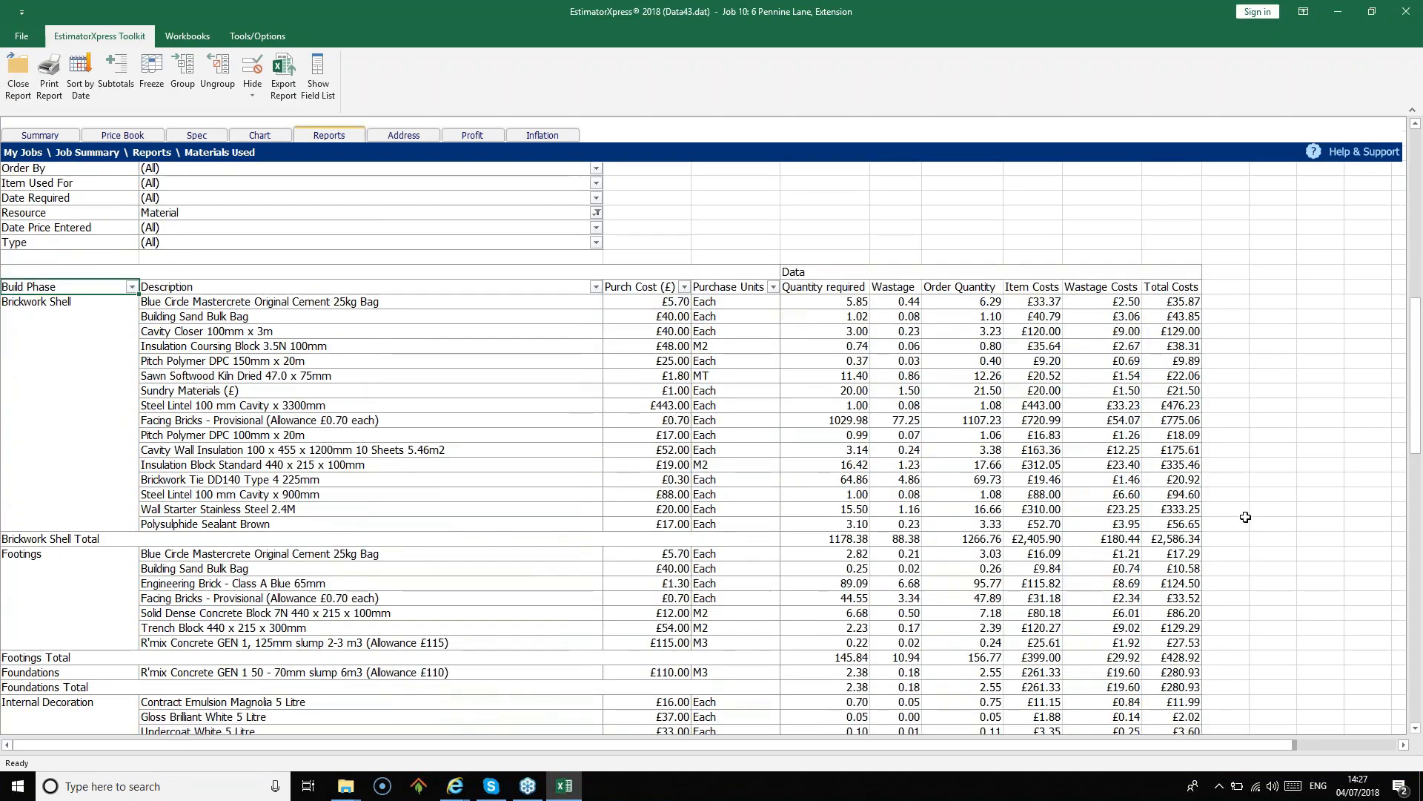
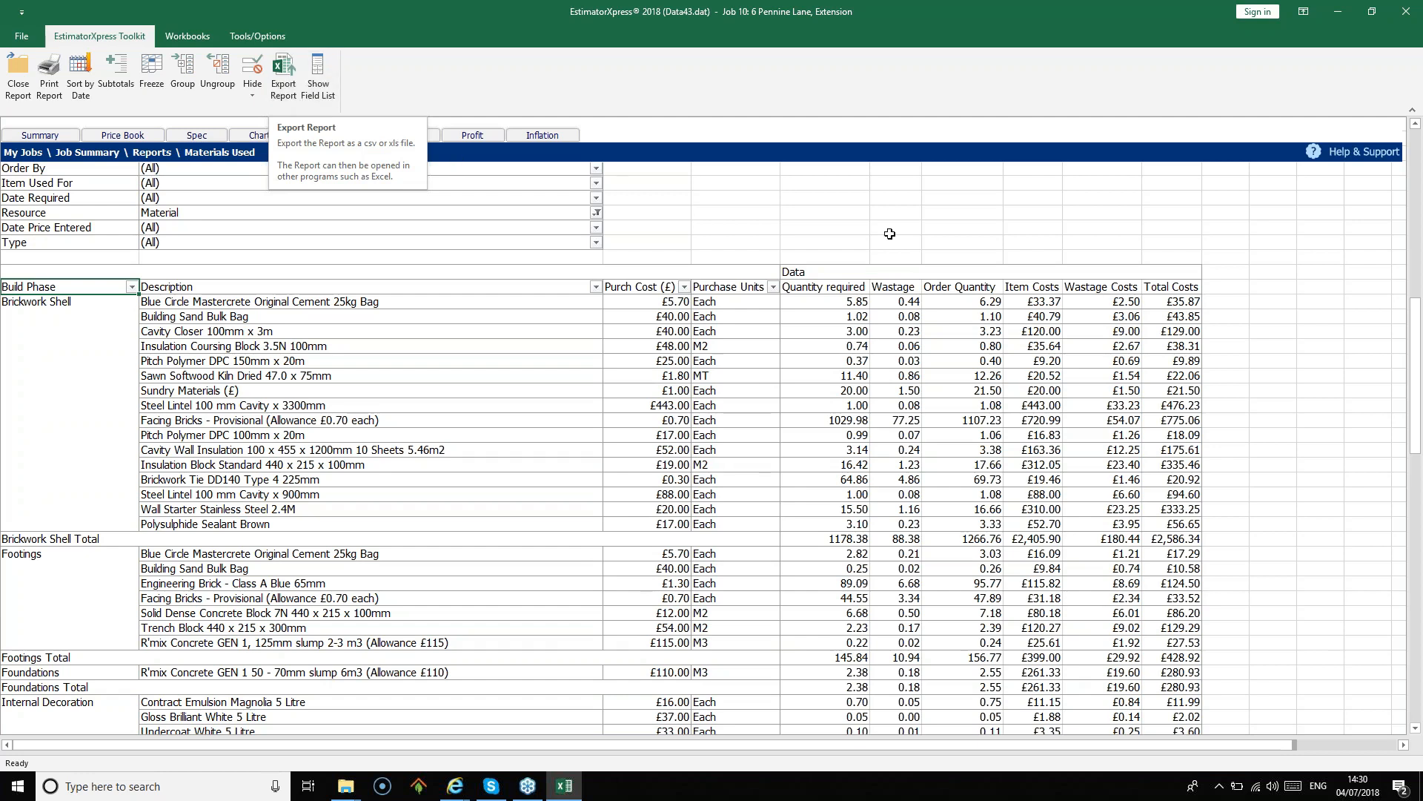
click(970, 280)
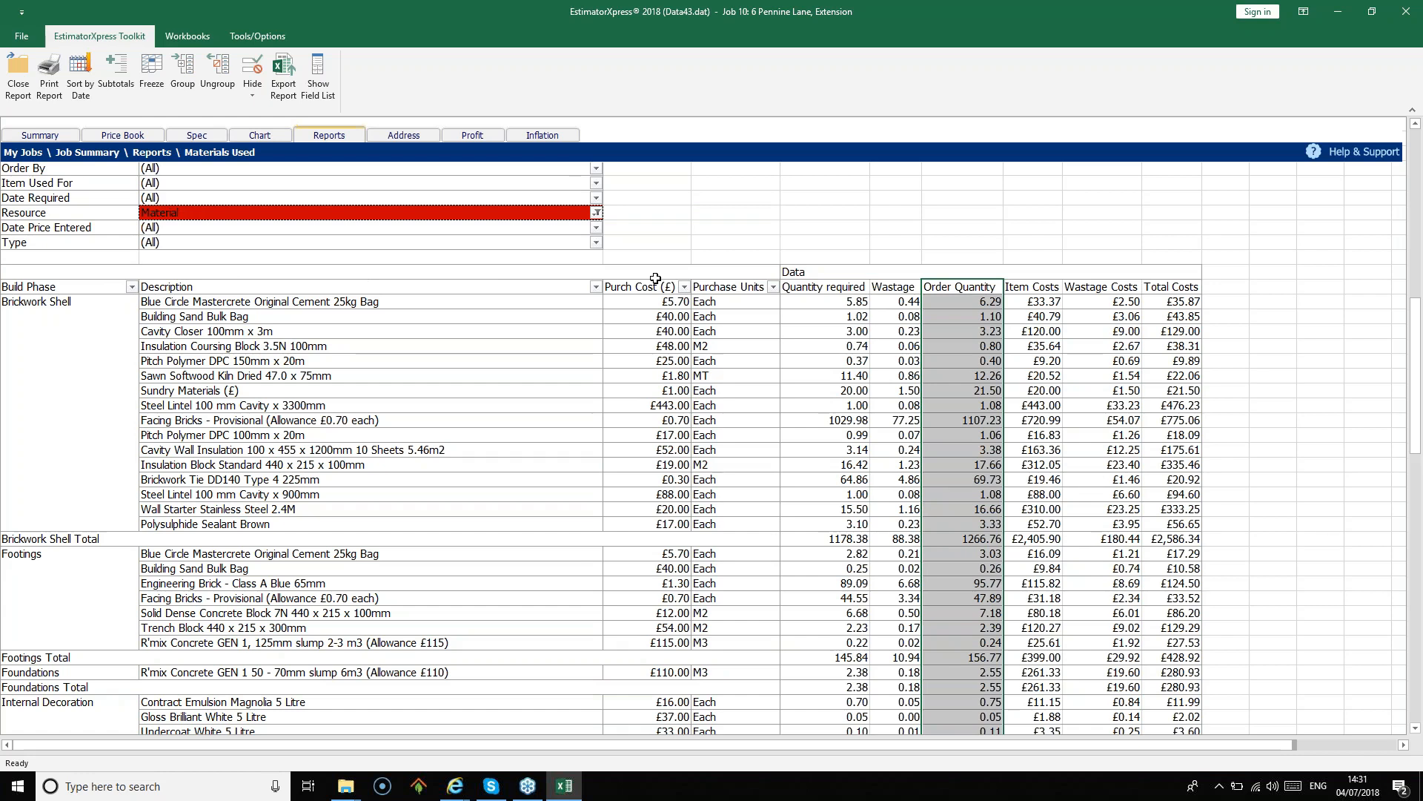
scroll(548, 380, up, 4)
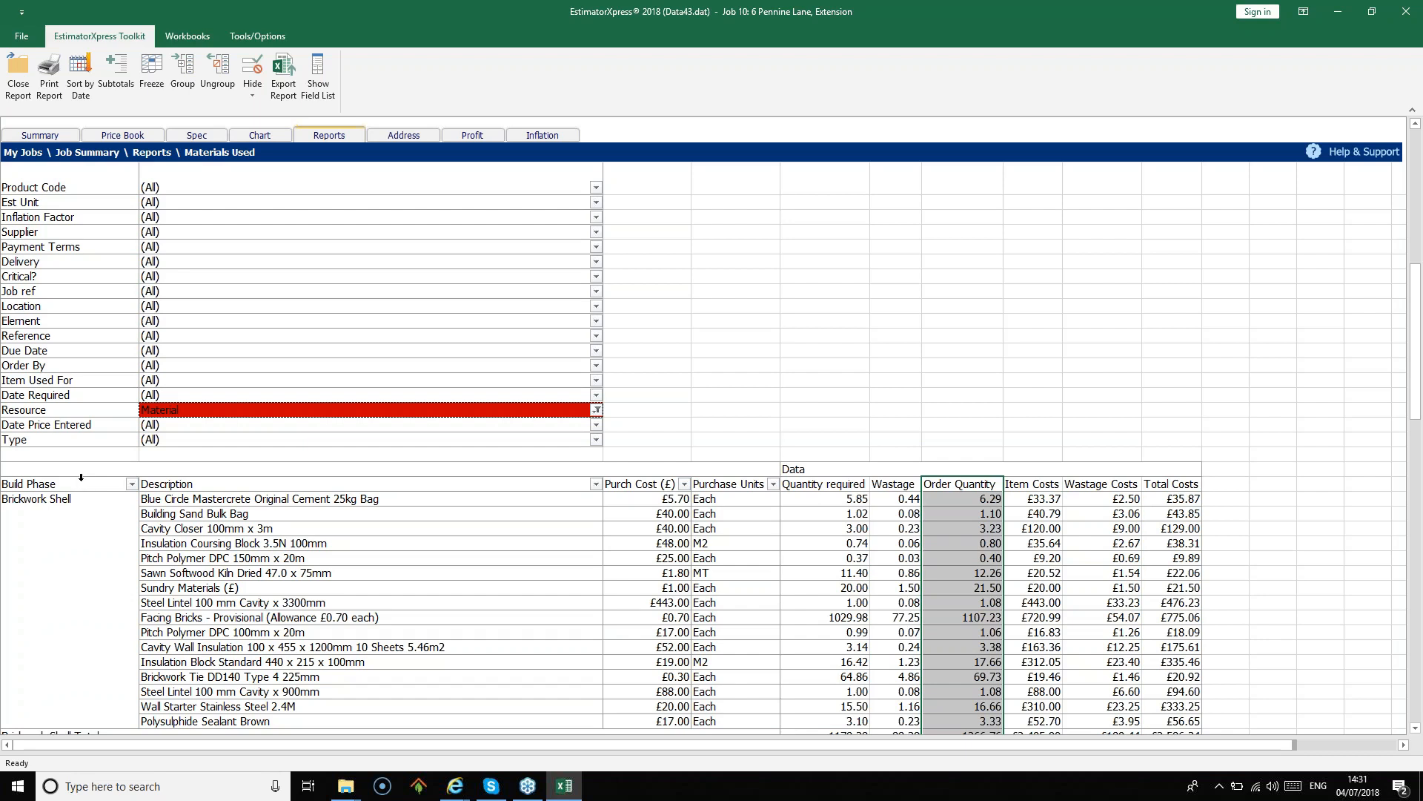
click(258, 561)
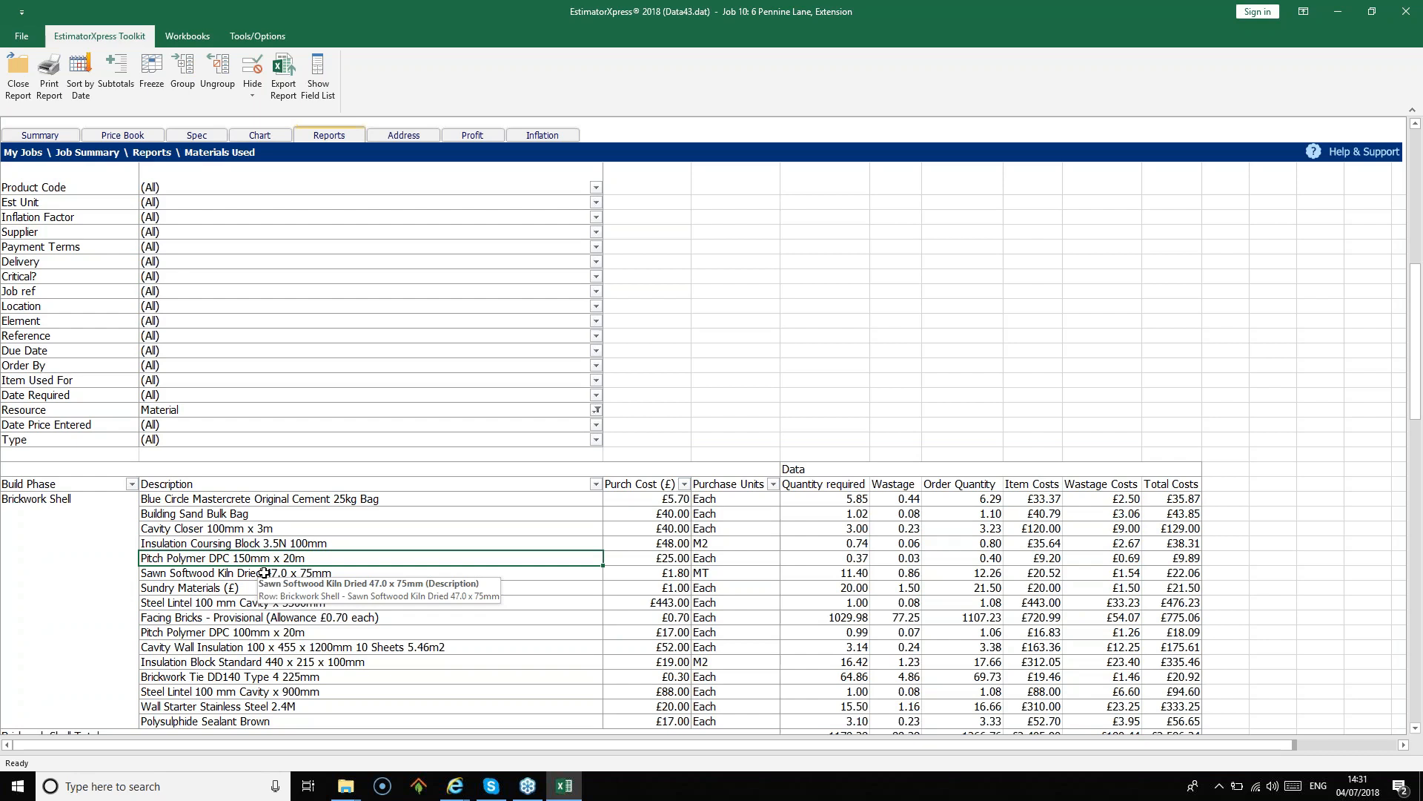
Move the Build Phase field into the Materials Used report's filters between Due Date and Order By, and review the combined materials list
click(72, 487)
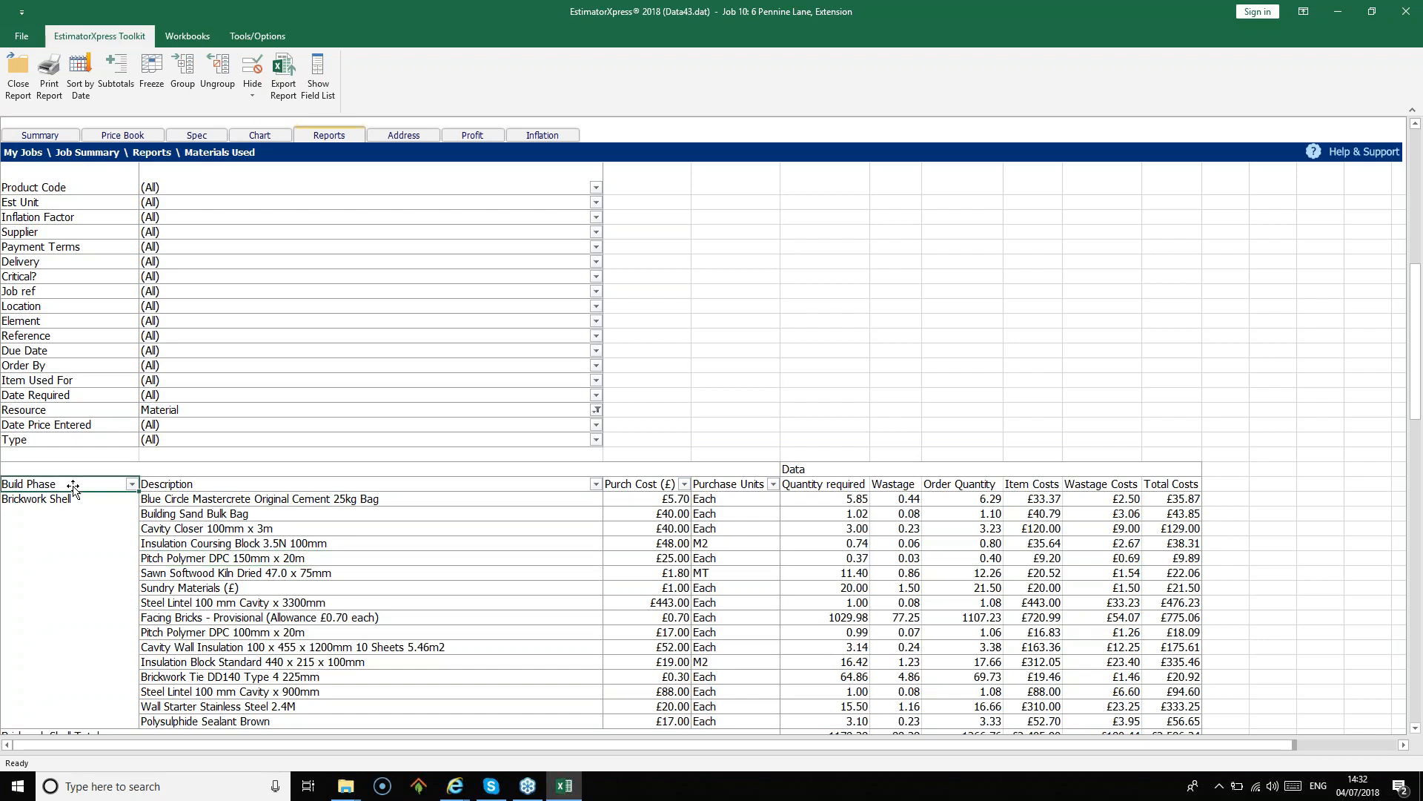
drag(75, 480, 195, 366)
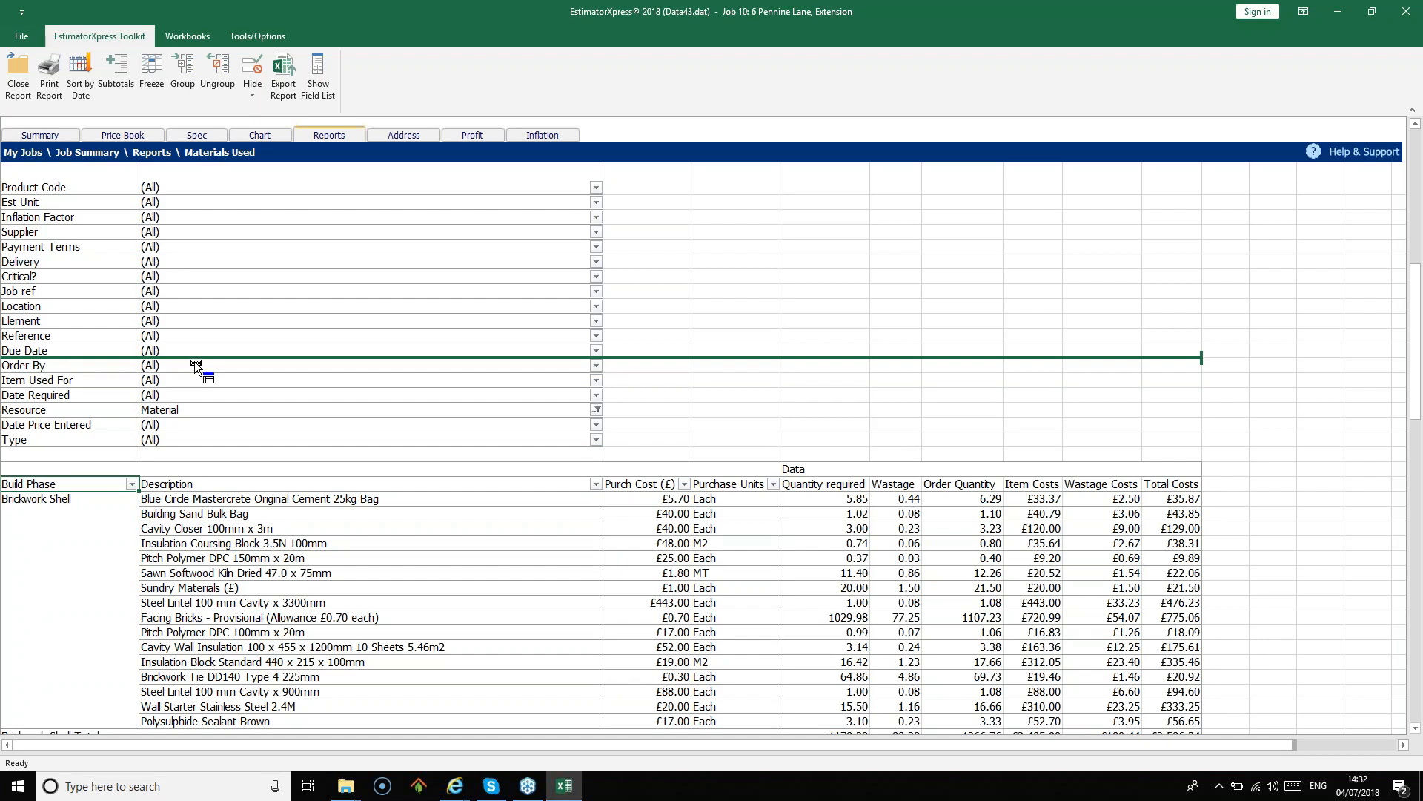
drag(194, 362, 195, 362)
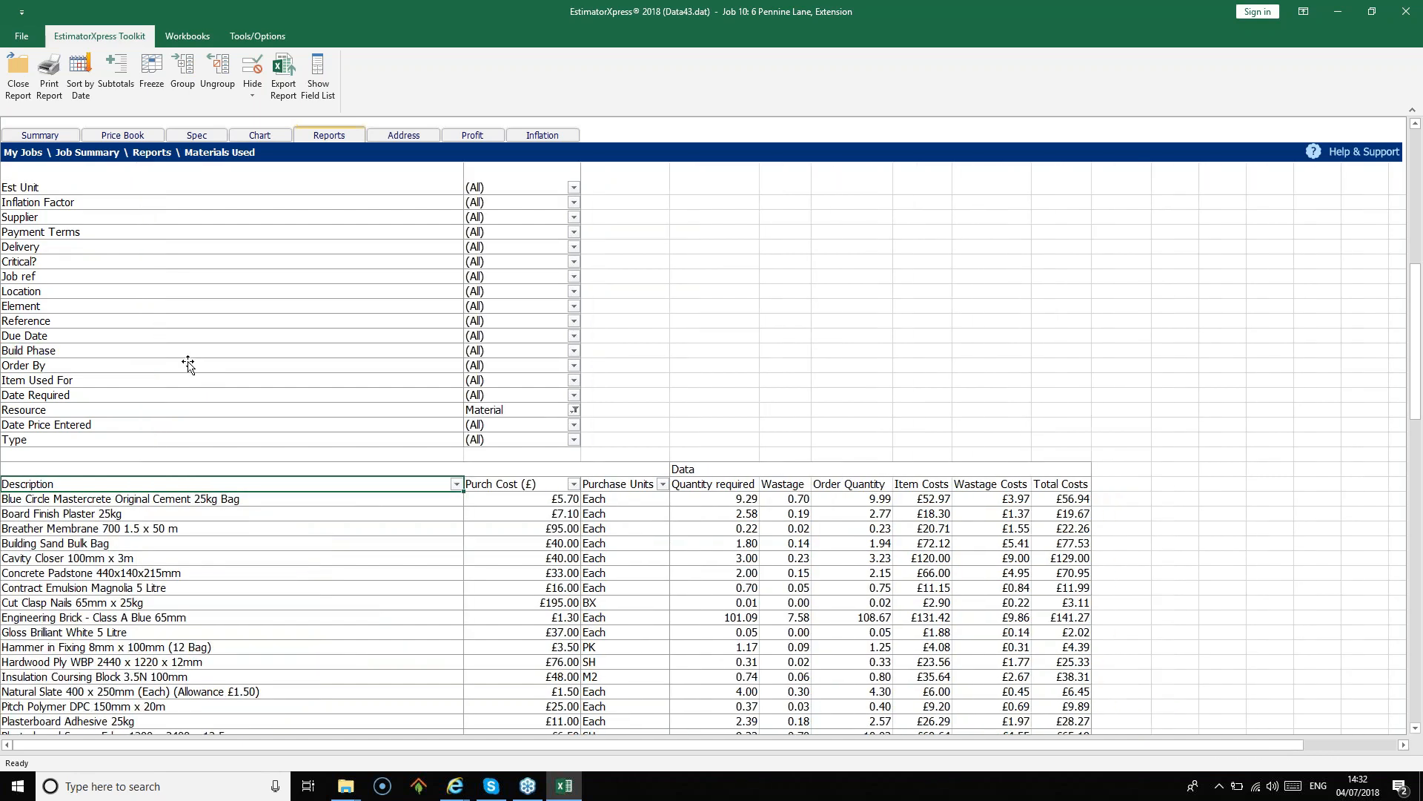
click(70, 352)
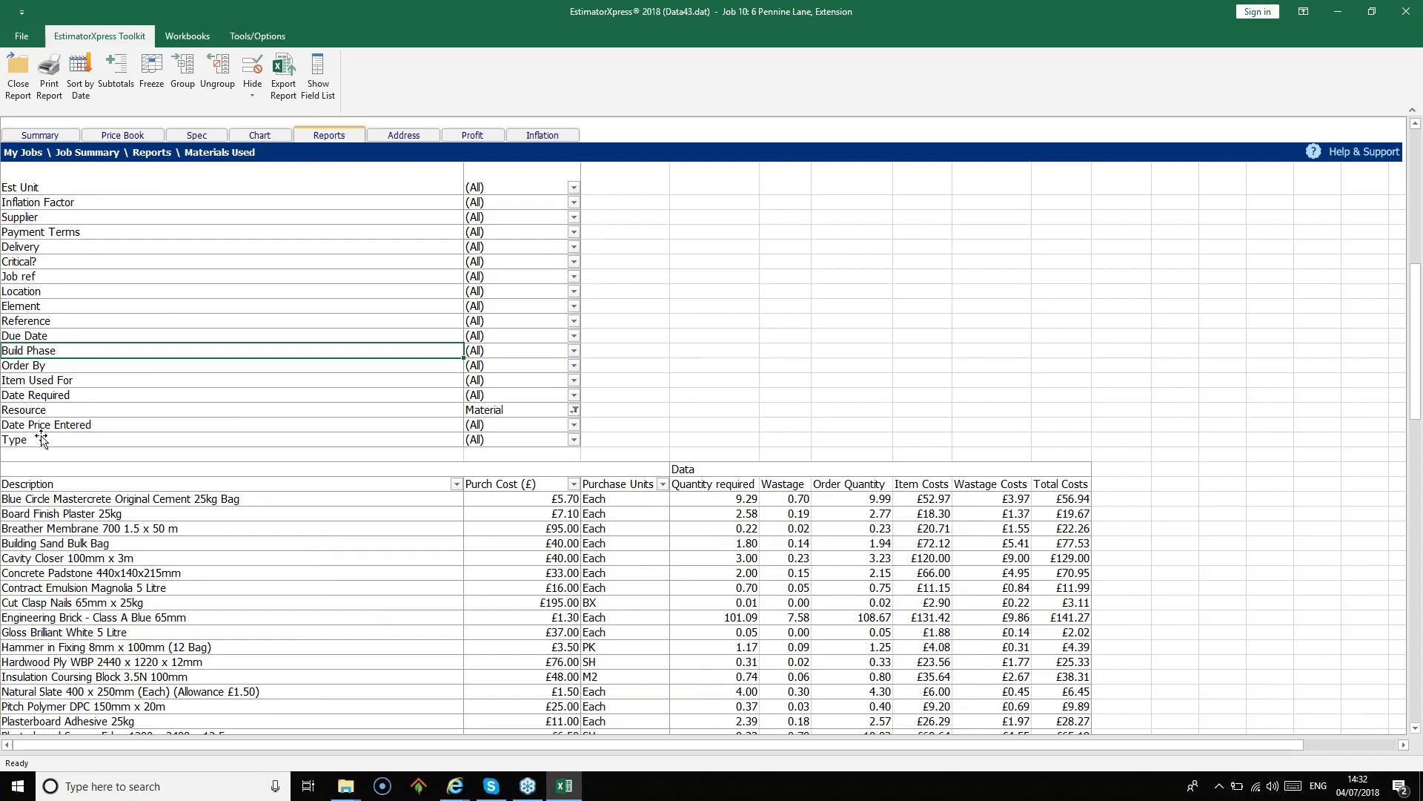
scroll(42, 439, down, 4)
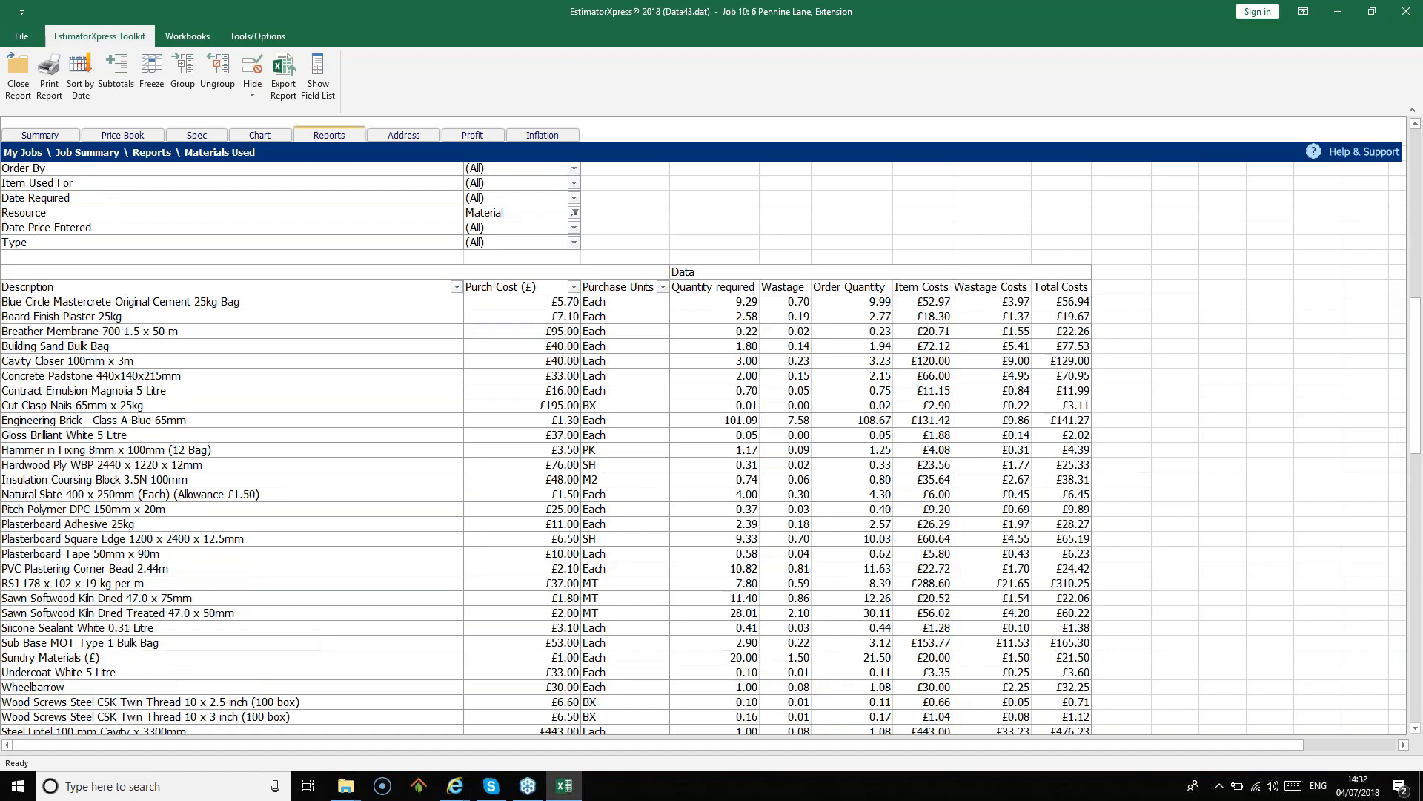
scroll(191, 474, up, 2)
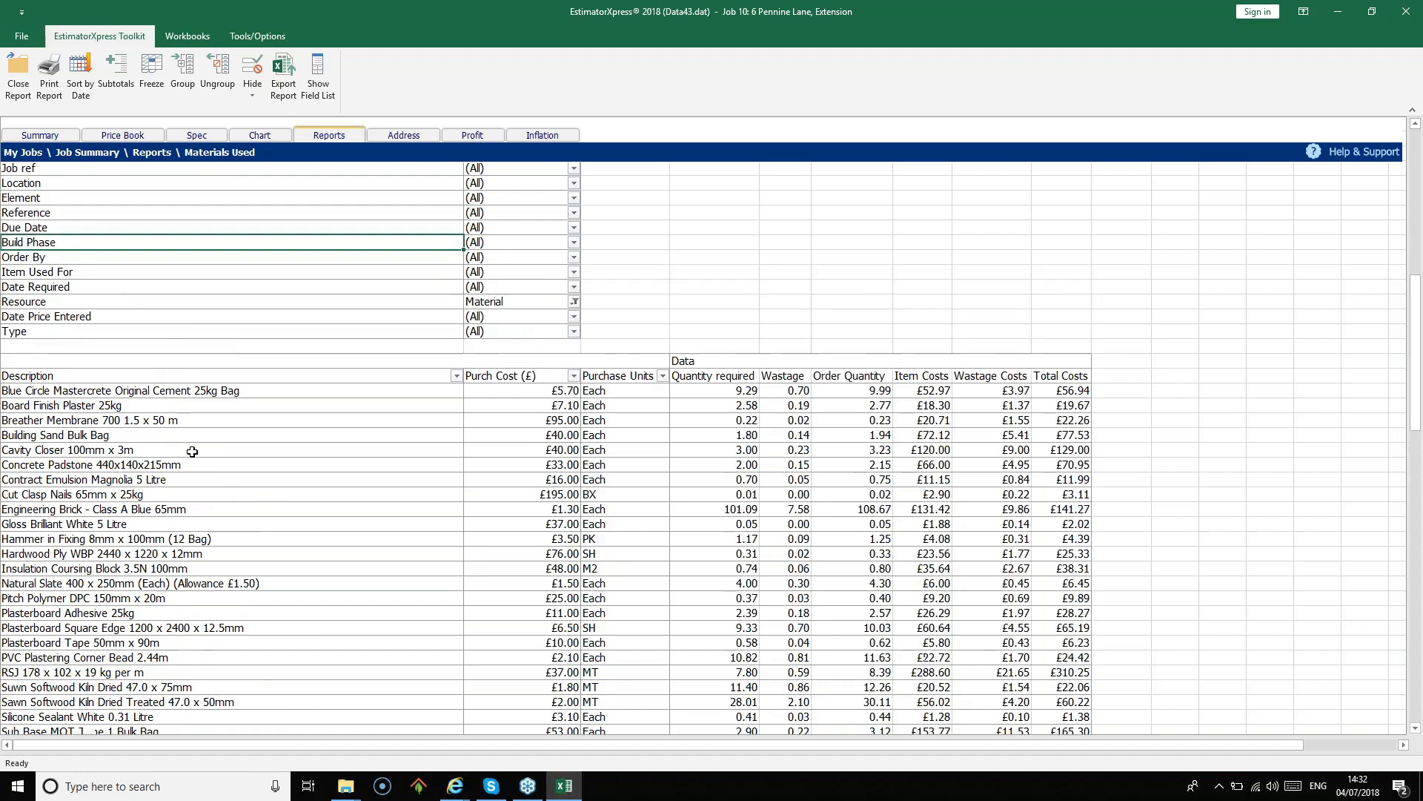
Move the Type field from the report filters to the rows ahead of Description to group the materials by type
click(46, 331)
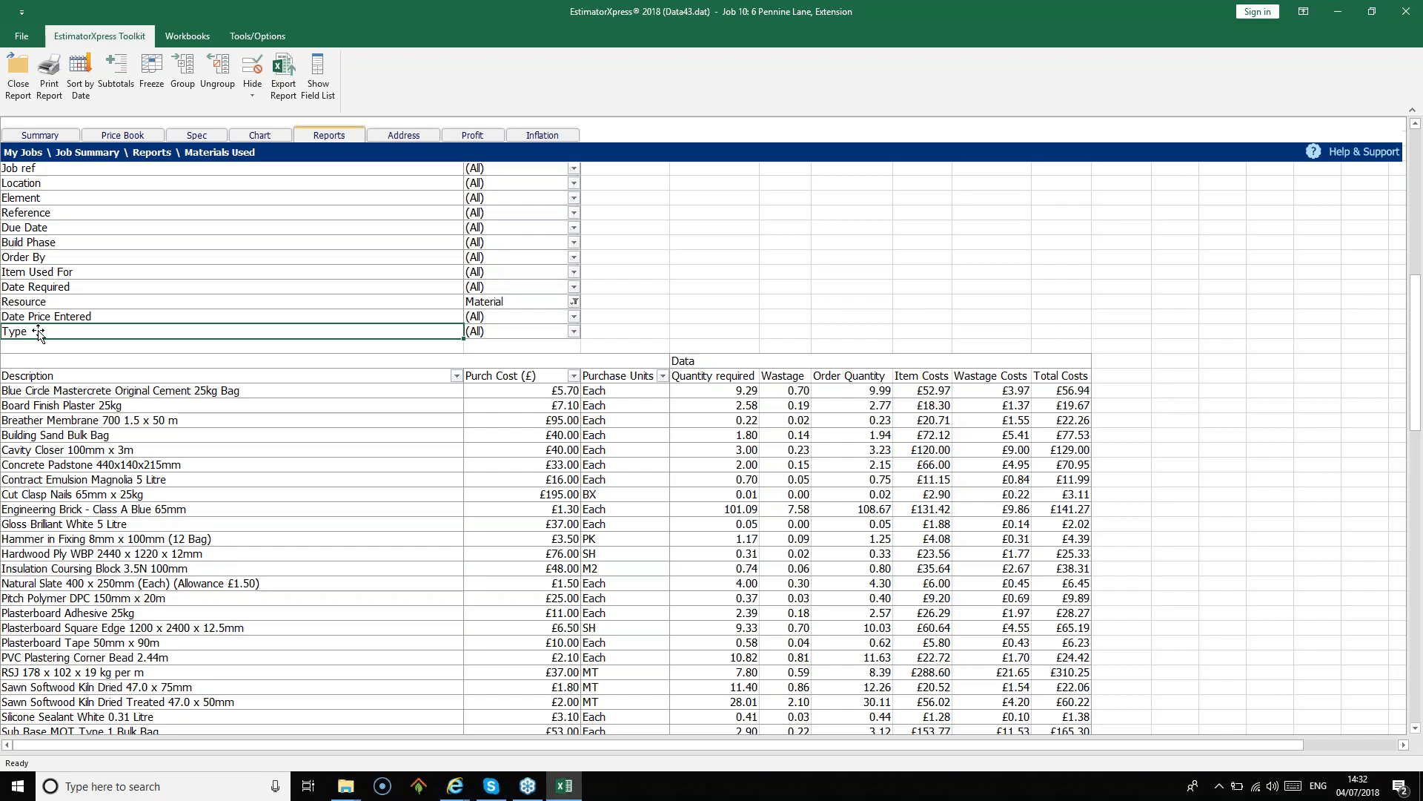
mouse_move(44, 346)
mouse_down()
mouse_move(58, 372)
mouse_move(678, 388)
mouse_move(618, 376)
mouse_up()
drag(512, 375, 4, 375)
drag(5, 373, 41, 379)
mouse_move(37, 375)
mouse_down()
mouse_move(7, 371)
mouse_move(27, 372)
mouse_up()
drag(27, 373, 27, 372)
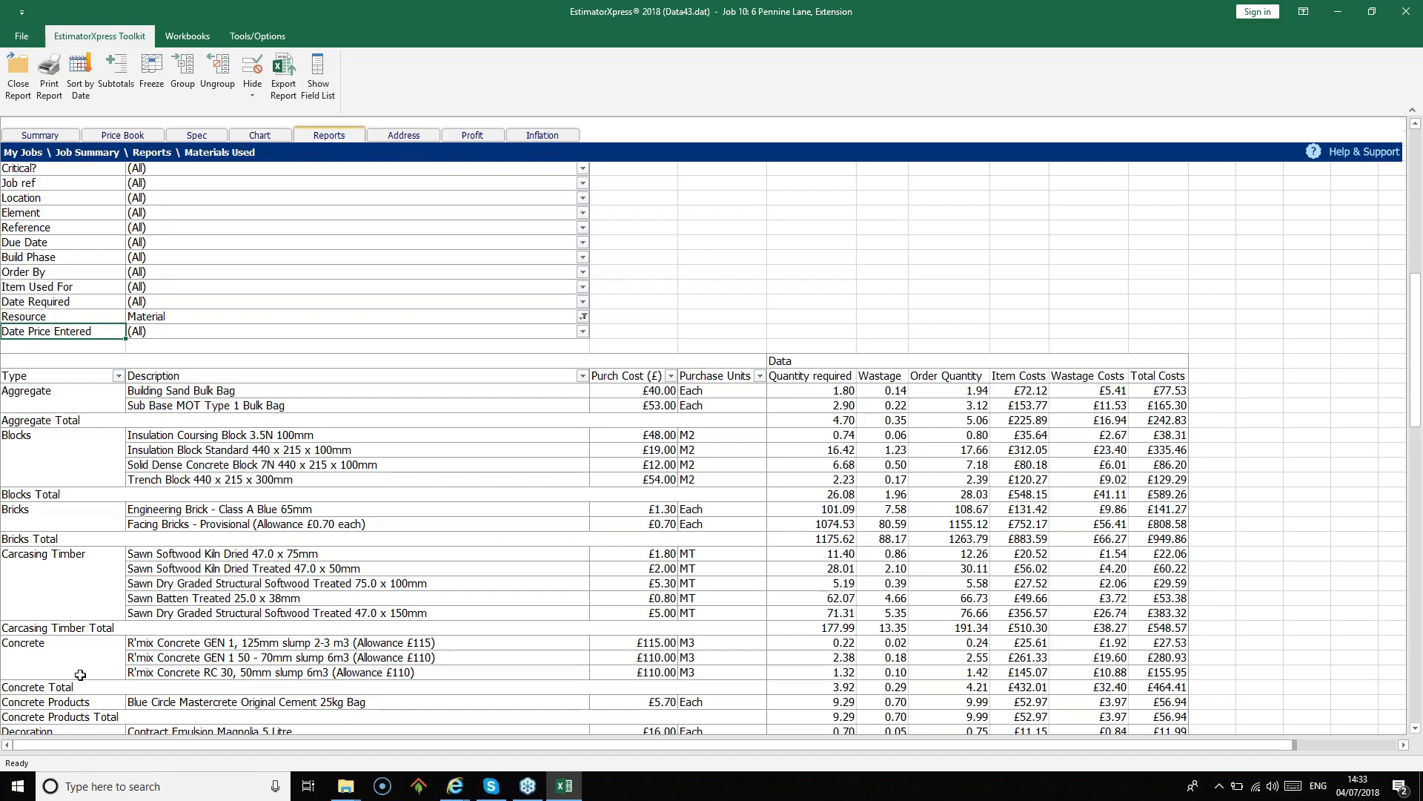
Check the resource types available in the Resource filter, keeping Material selected
click(93, 317)
click(584, 317)
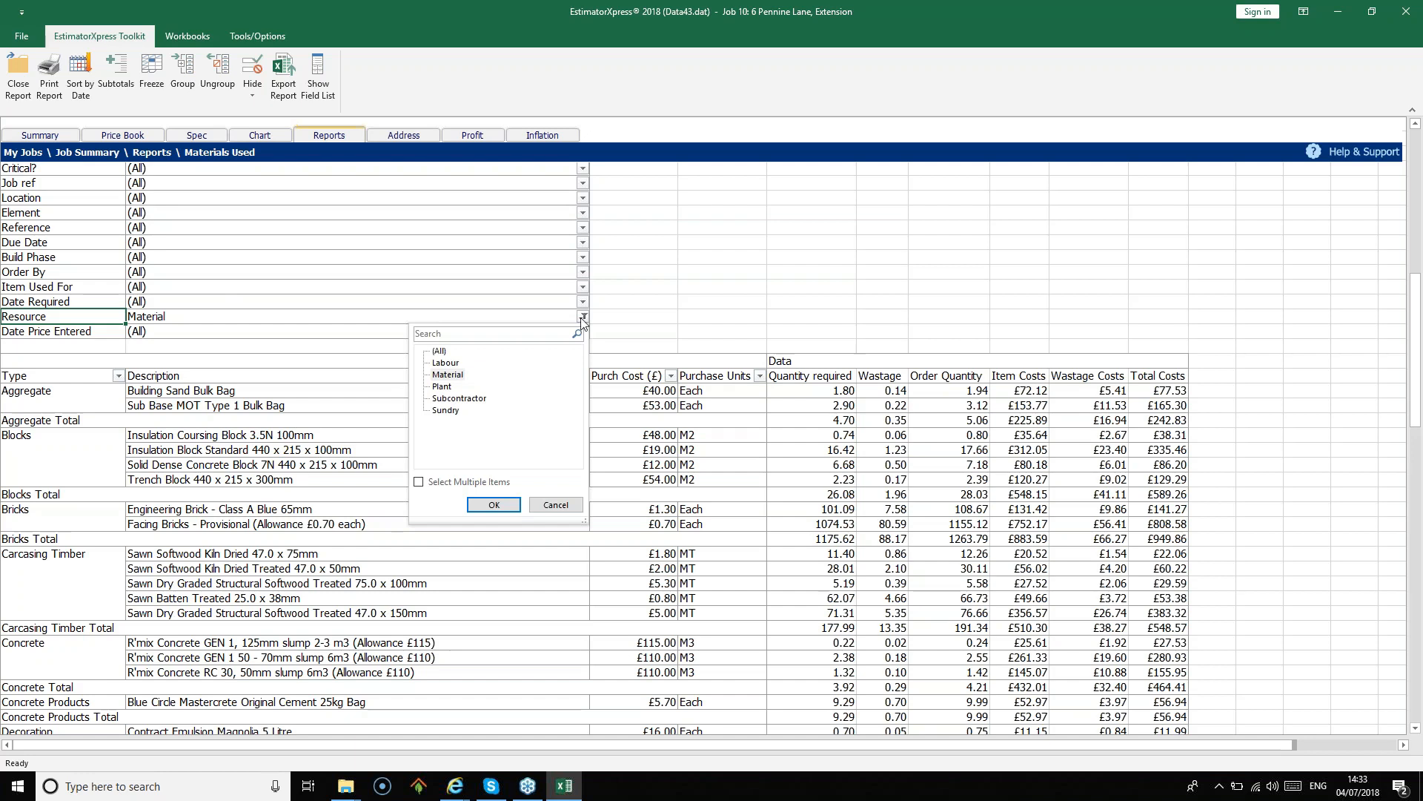
click(493, 504)
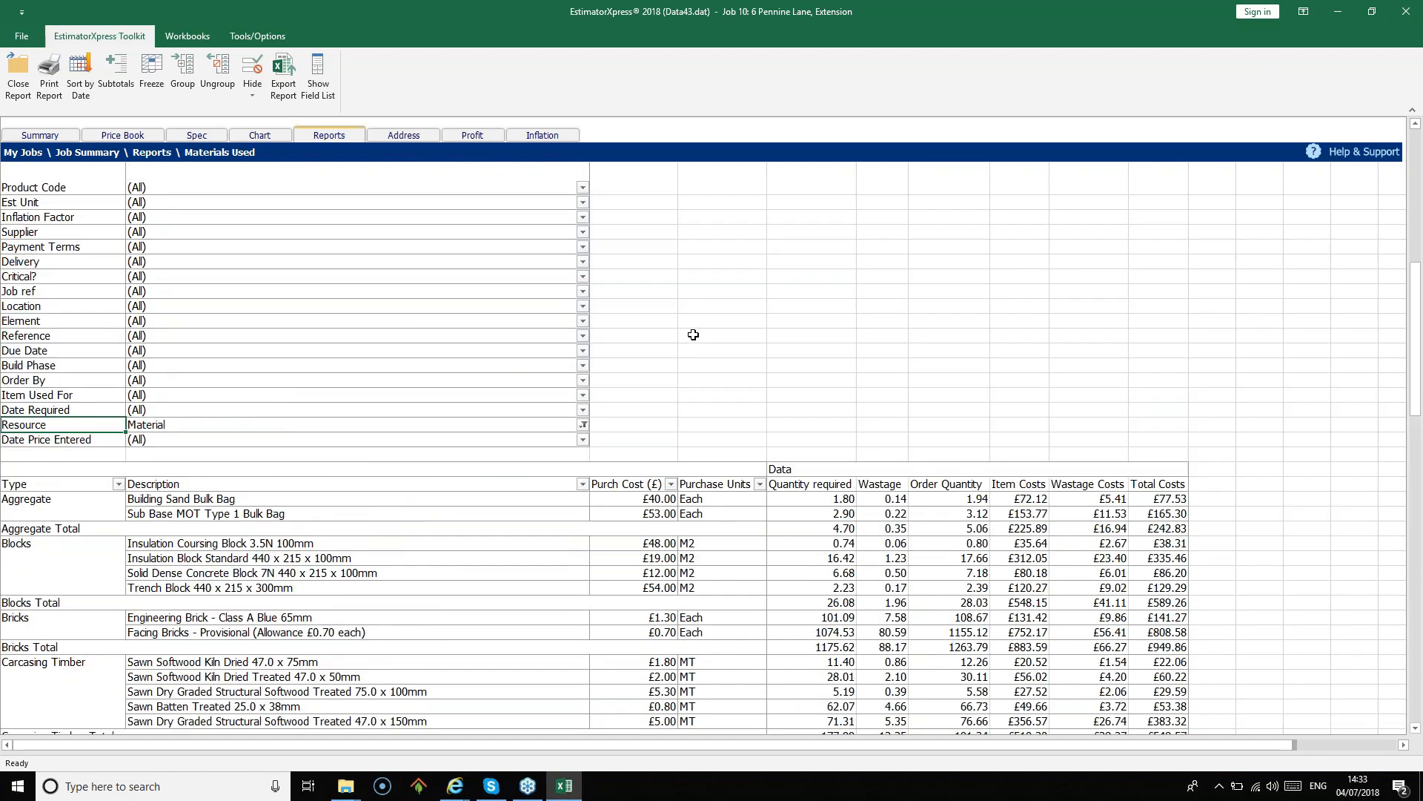
Filter the Materials Used report by the Ground Slab location
click(85, 310)
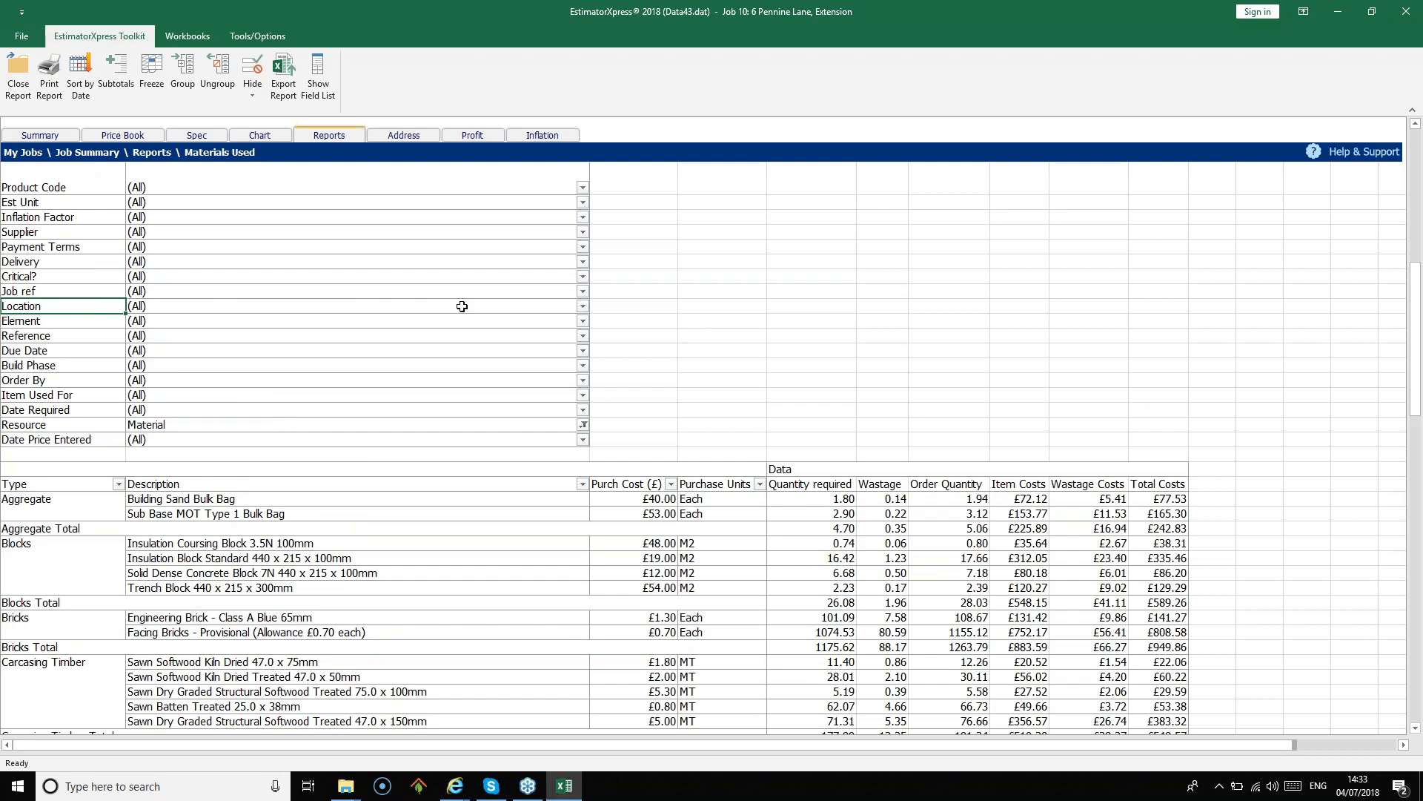
click(583, 308)
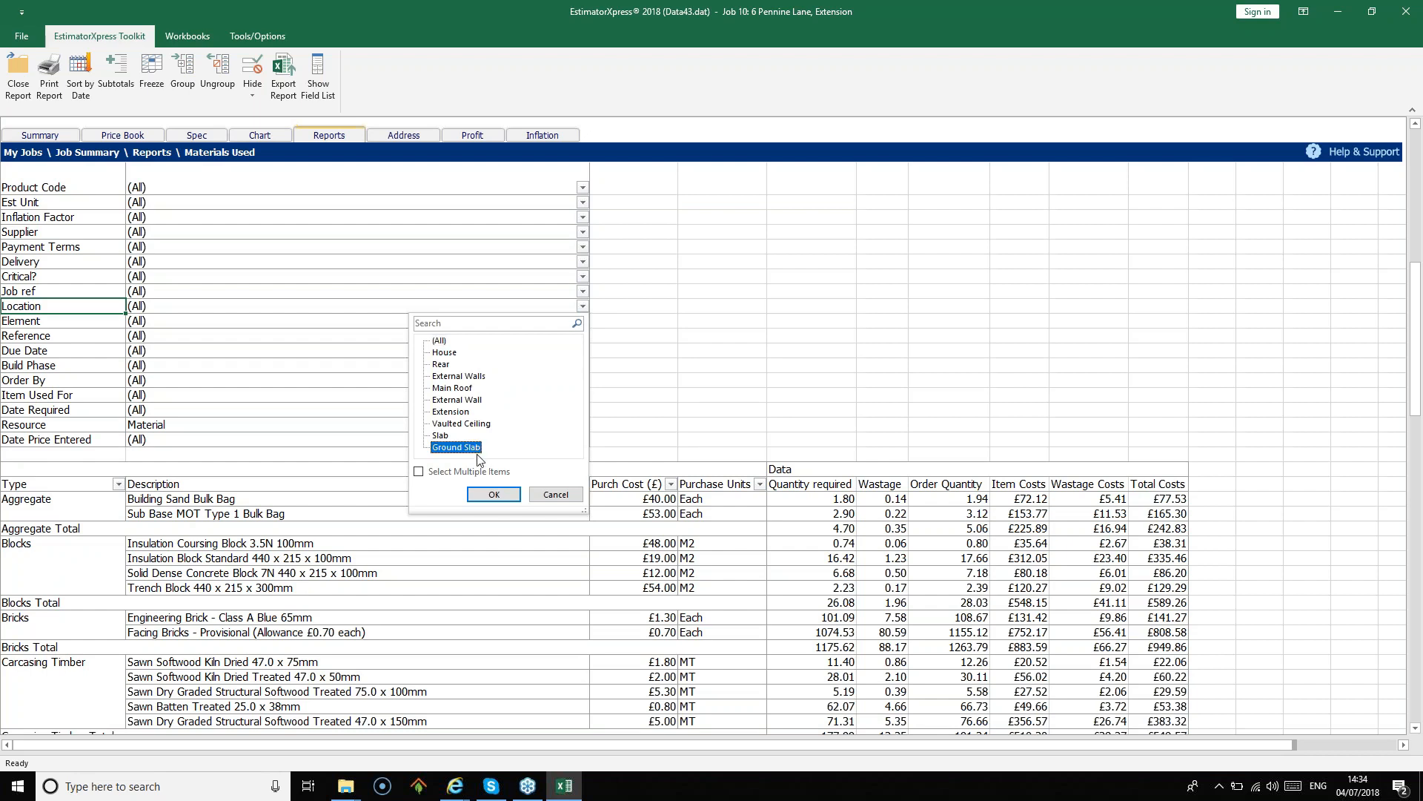
click(494, 494)
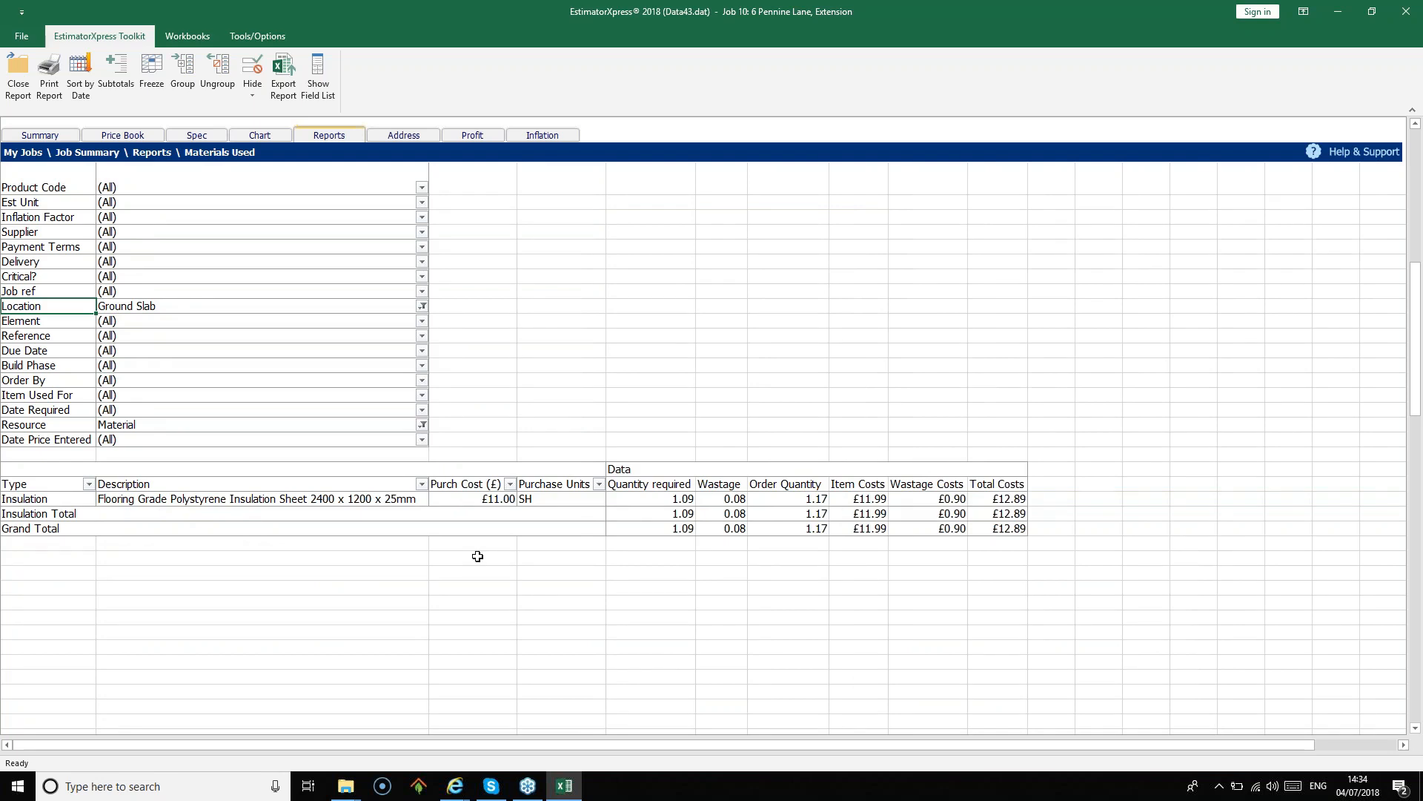
Change the Materials Used report's Location filter to Rear
click(422, 306)
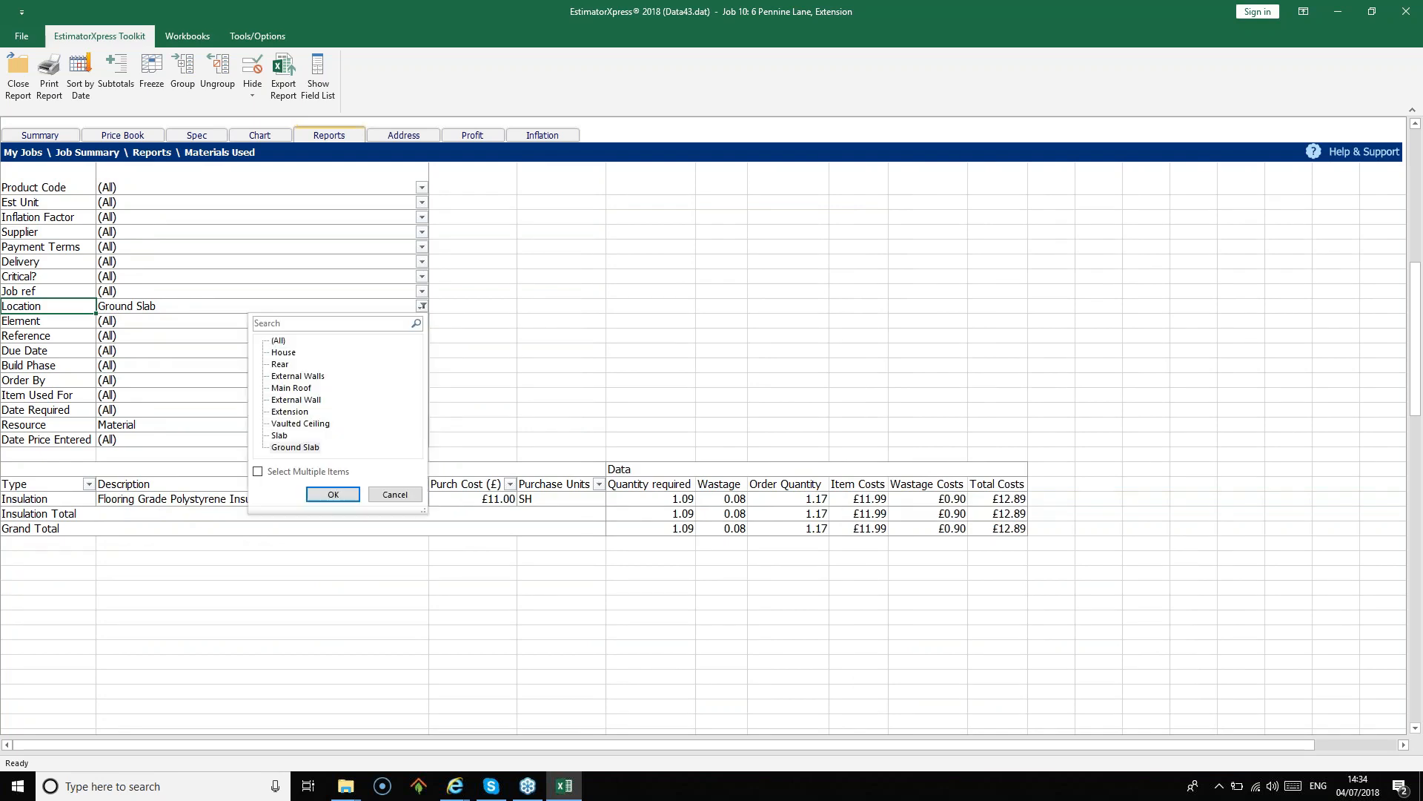
click(280, 365)
click(333, 495)
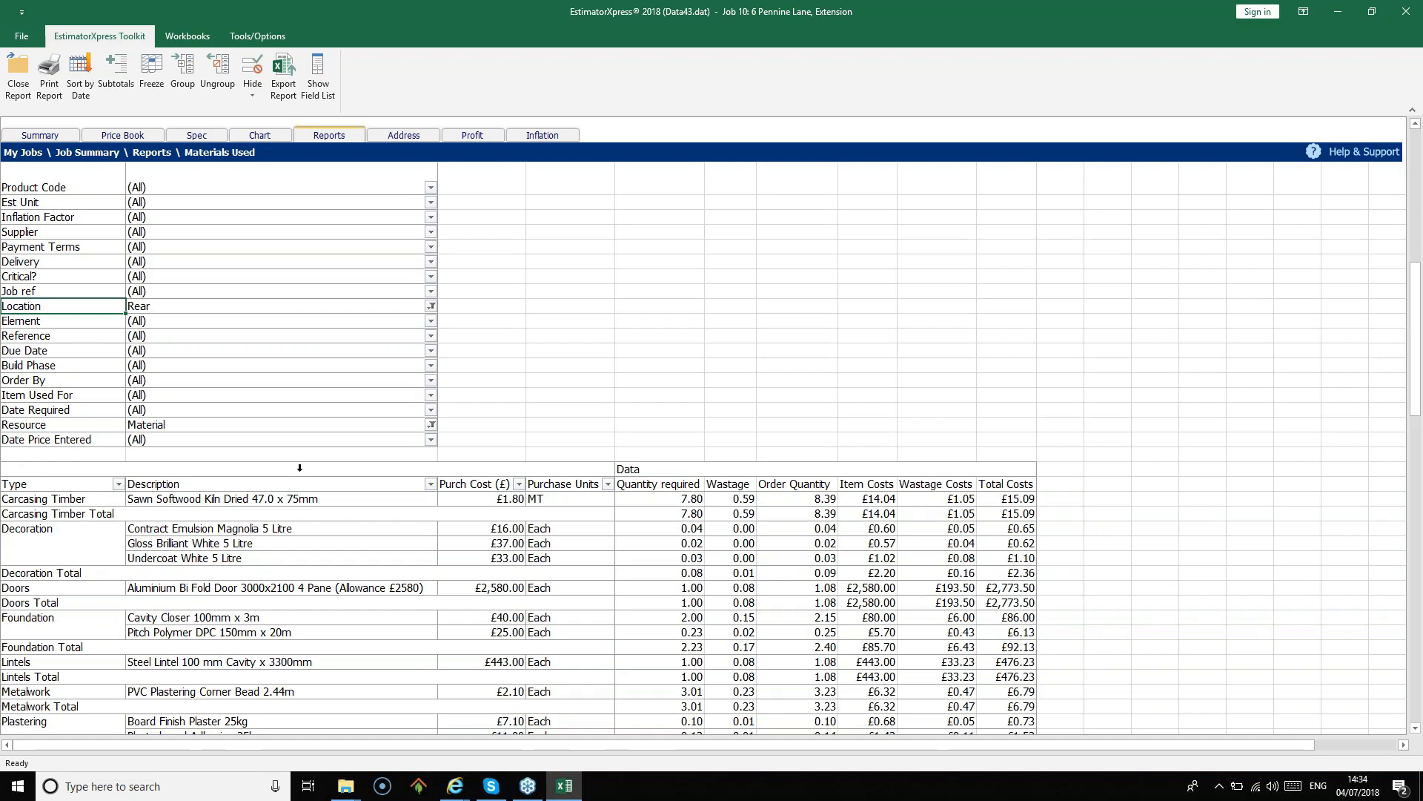
Close the Materials Used report and reset it to its original state
click(20, 103)
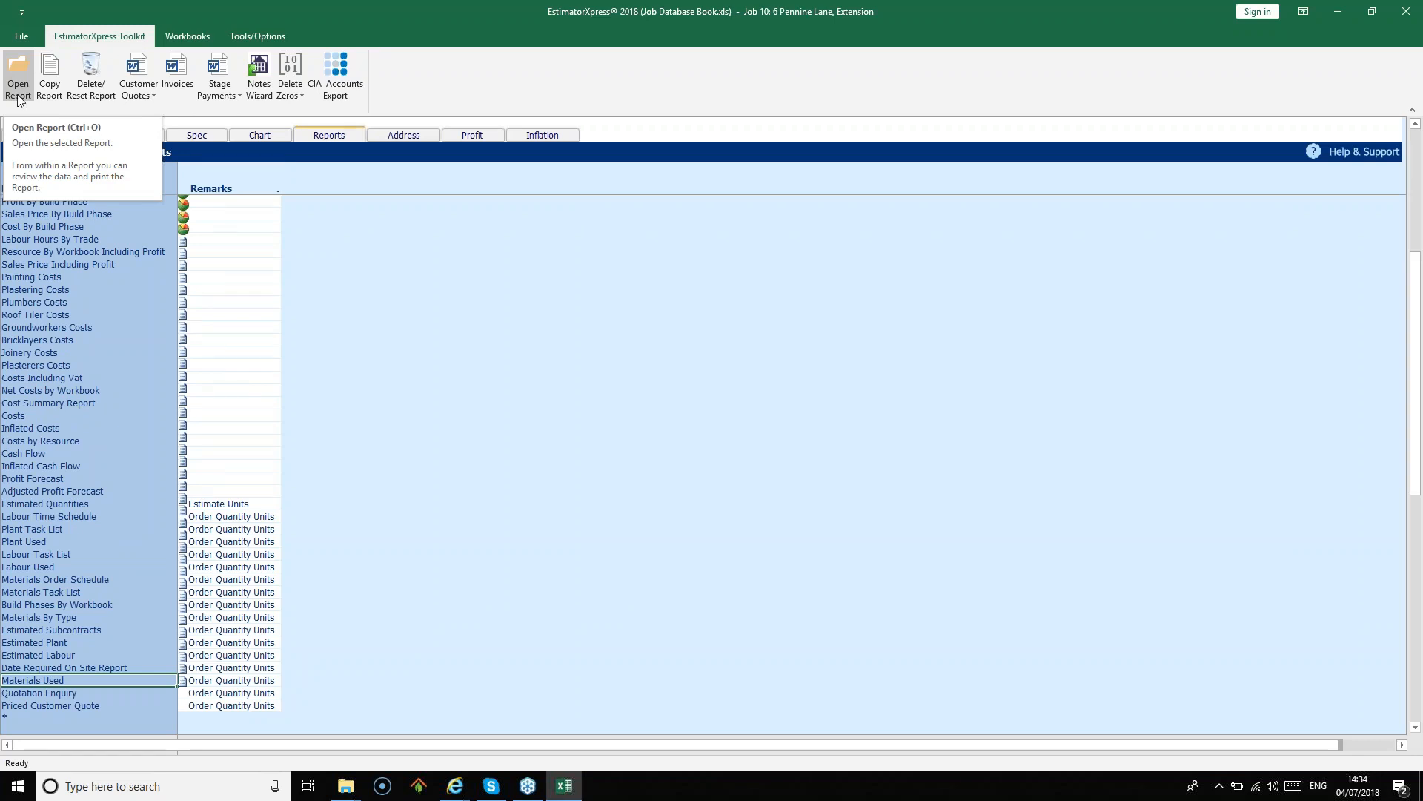
click(94, 97)
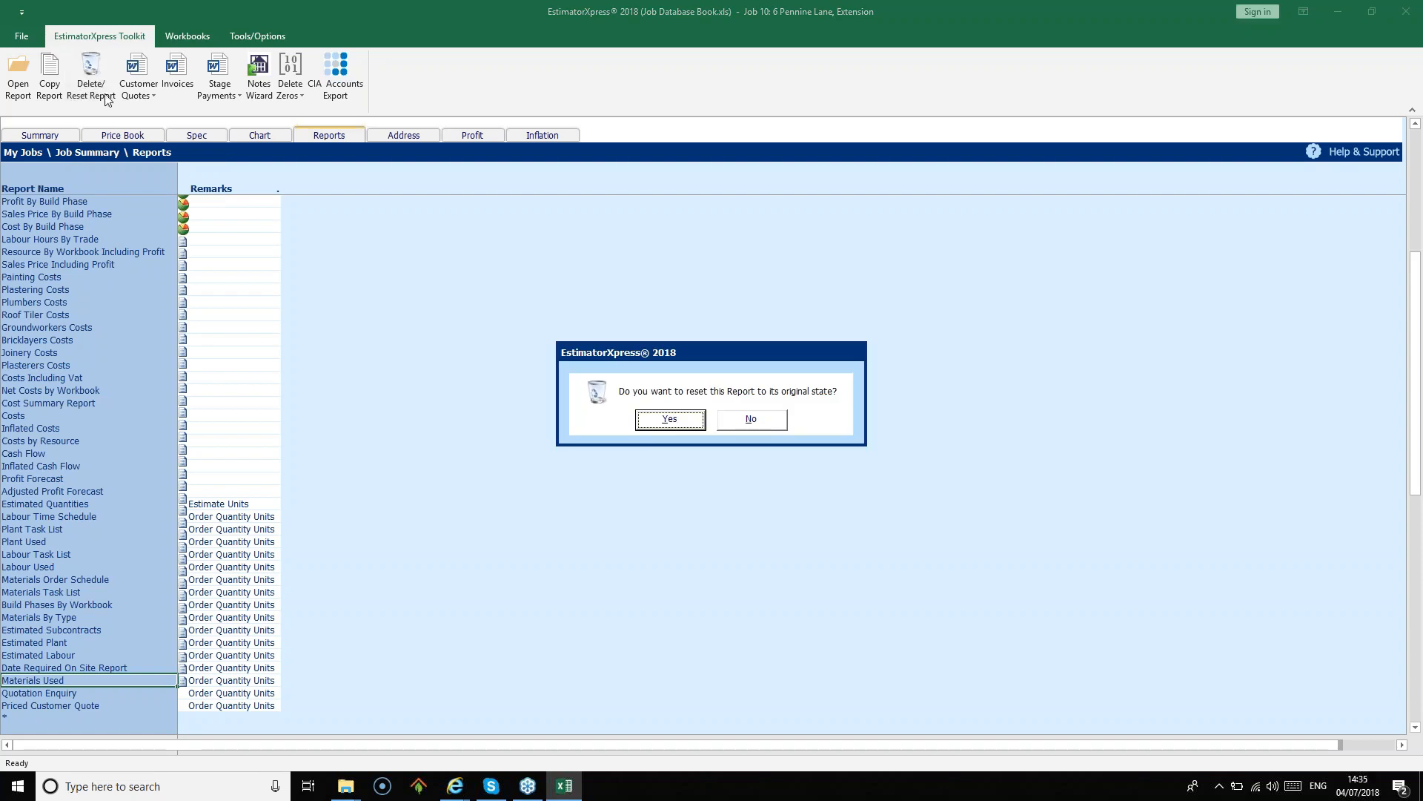
click(670, 419)
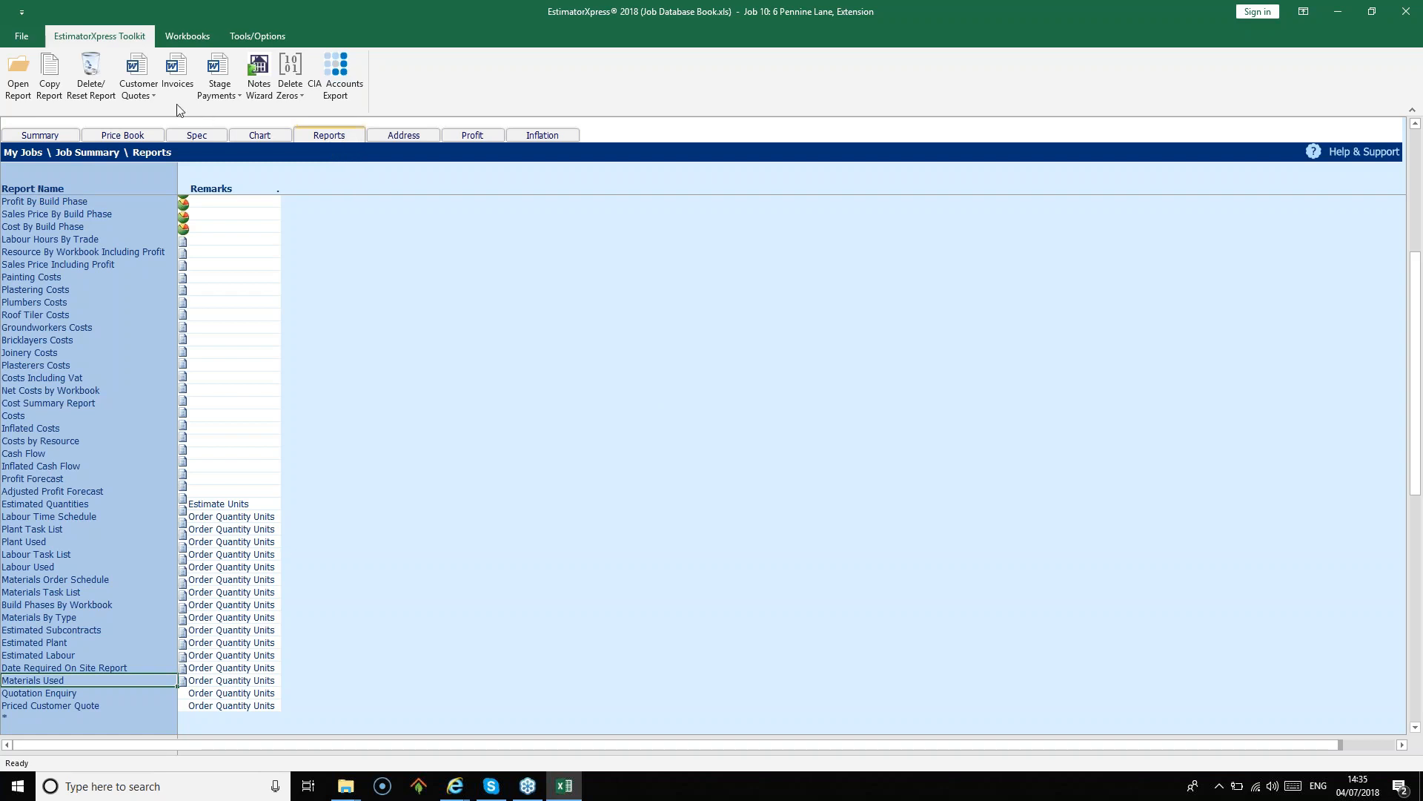
Start the Quote Wizard by Build Phase, preview the quote with no and key resources, and set it to All Resources Specified
click(150, 94)
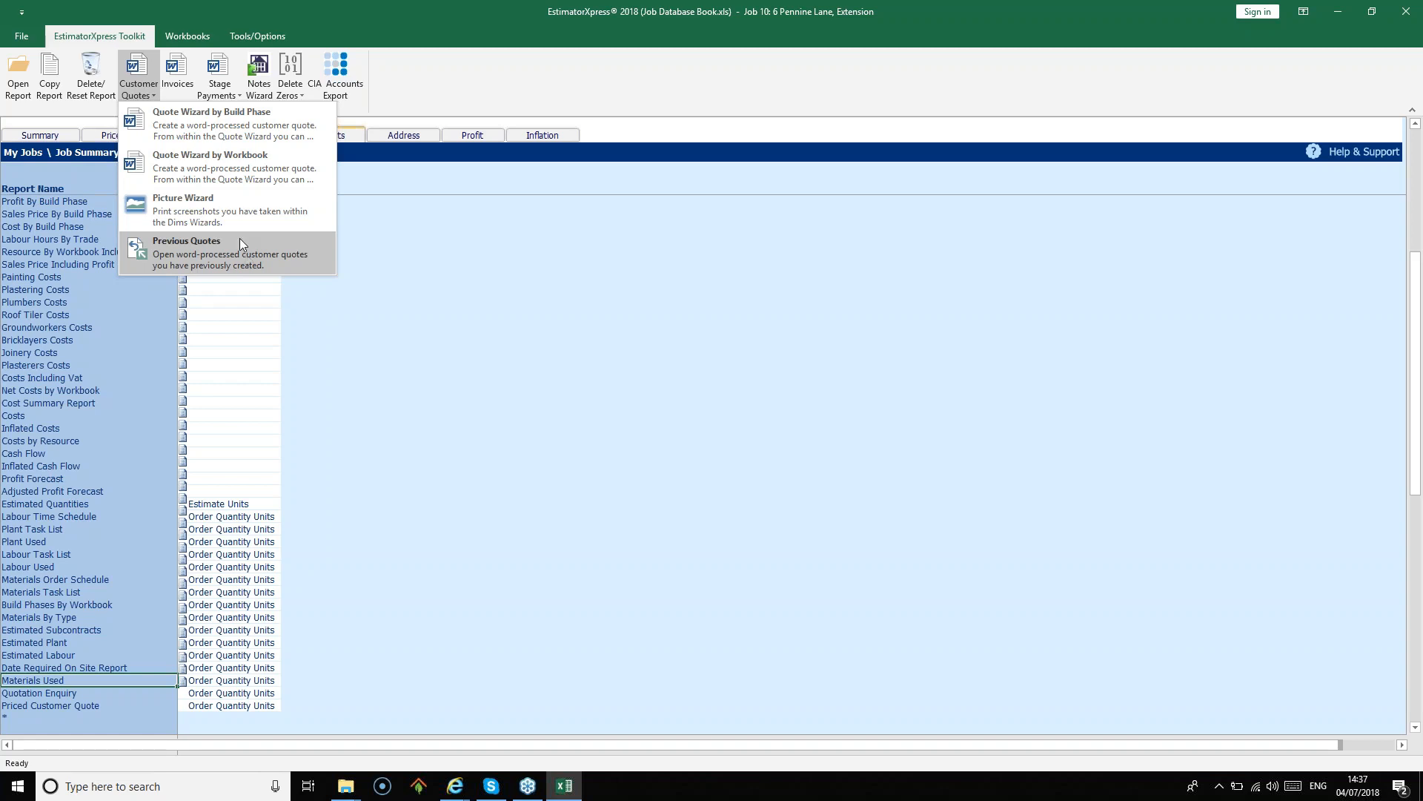
click(221, 136)
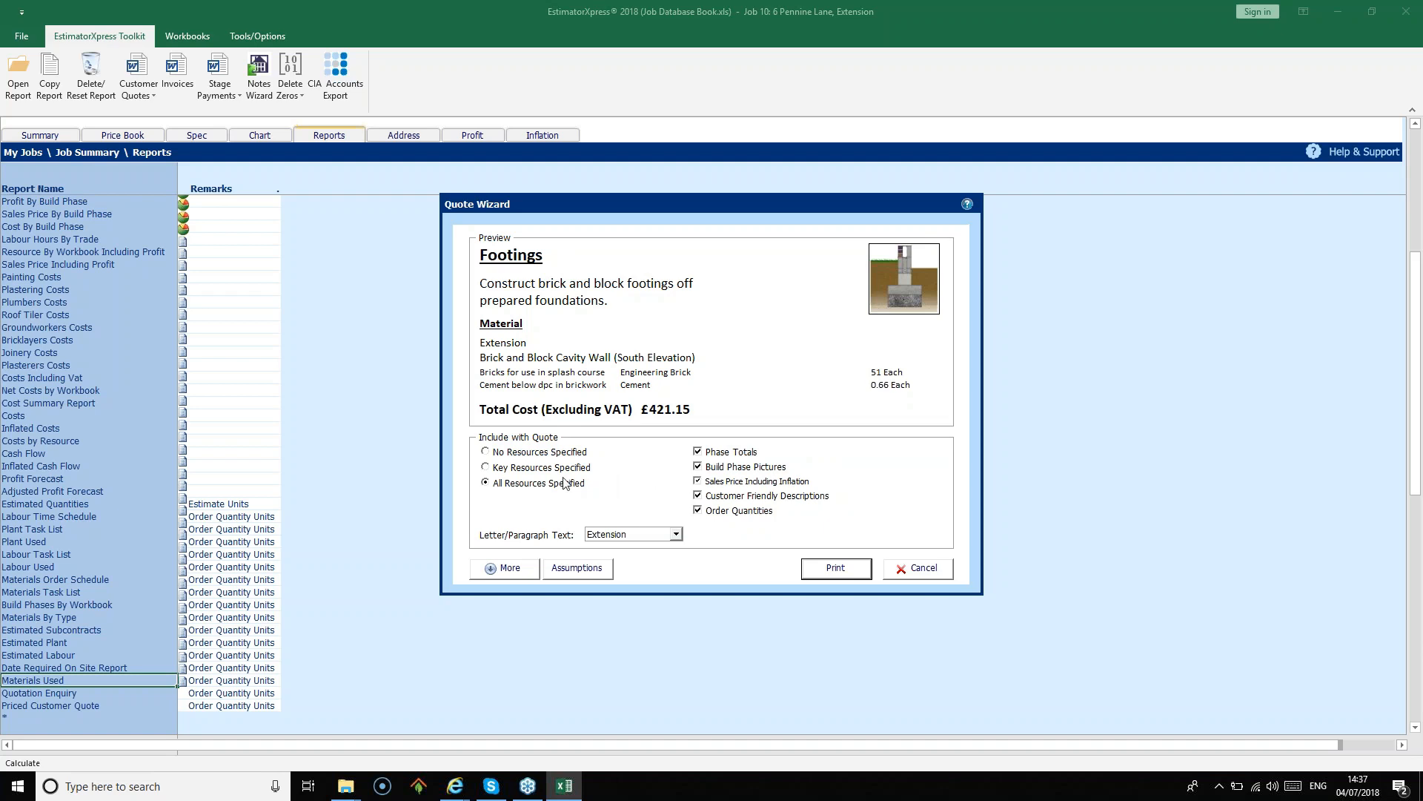
click(484, 453)
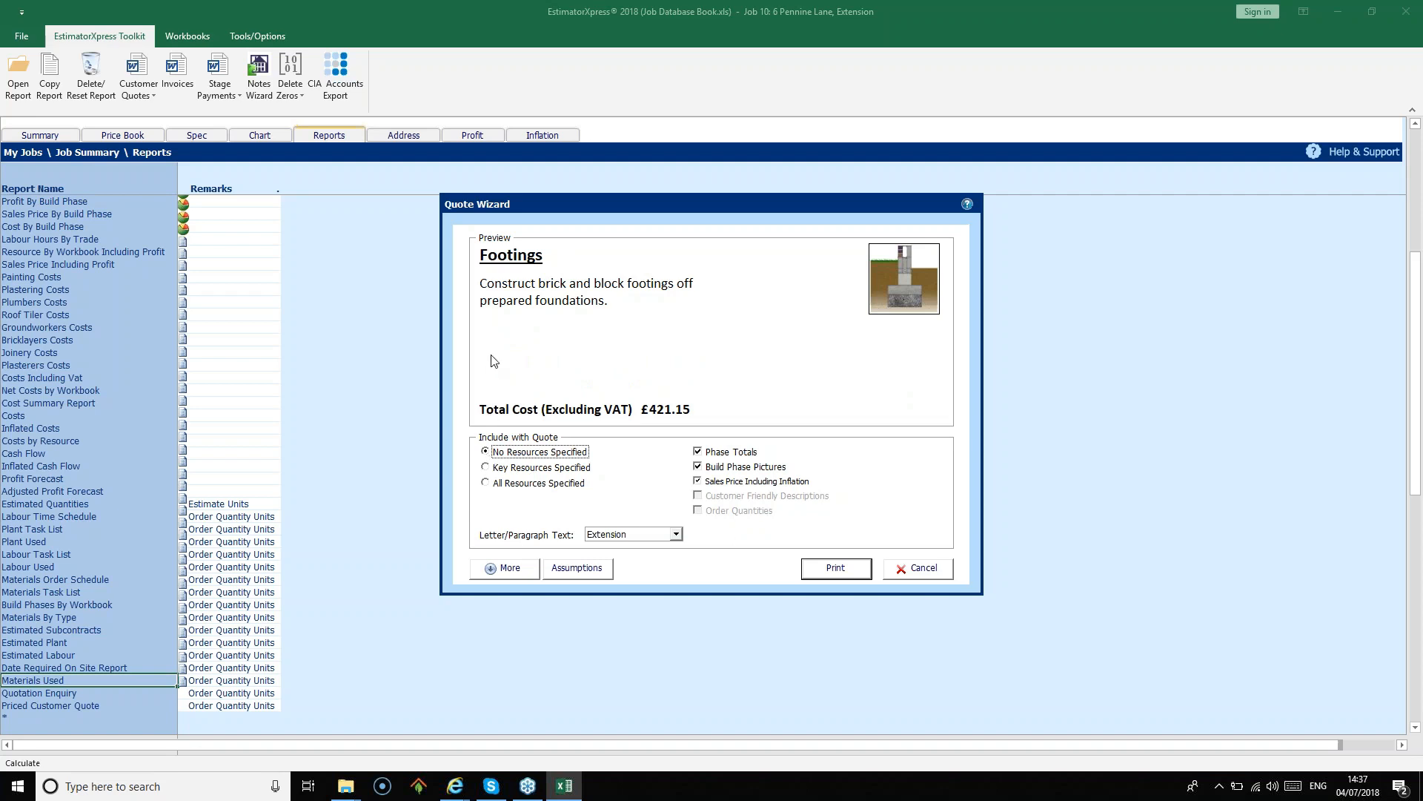
click(486, 469)
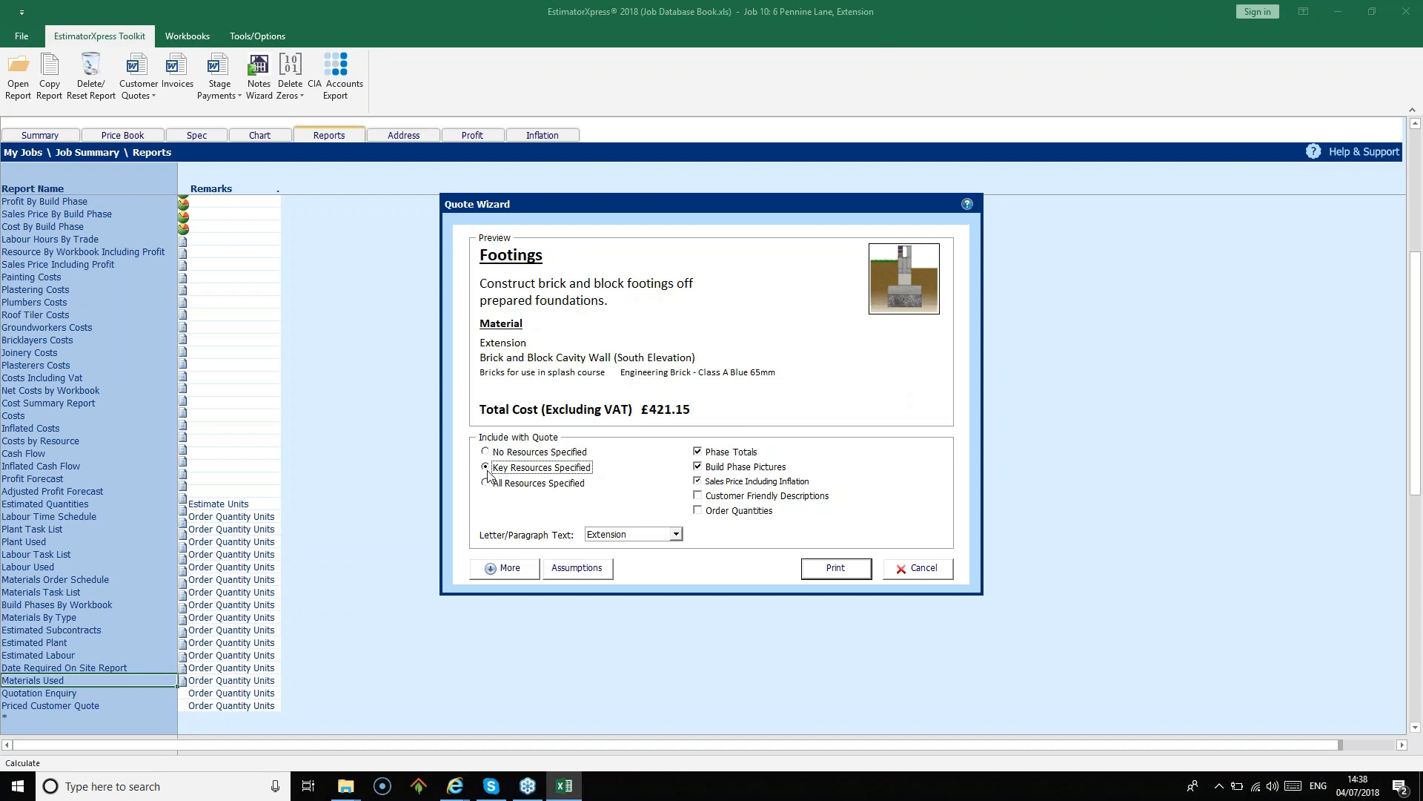
click(486, 483)
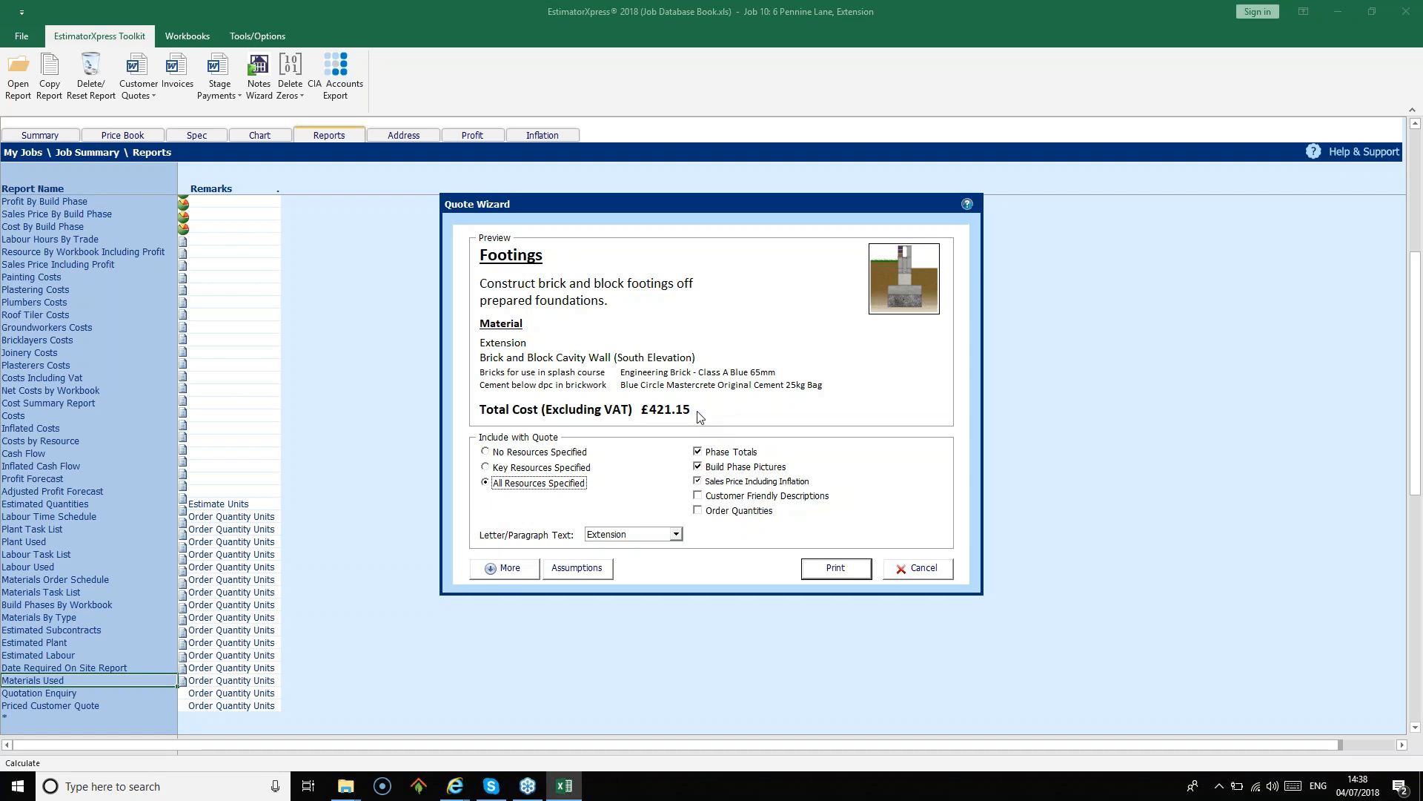
Compare the Footings preview with and without Phase Totals and Build Phase Pictures, leaving both included in the quote
click(698, 453)
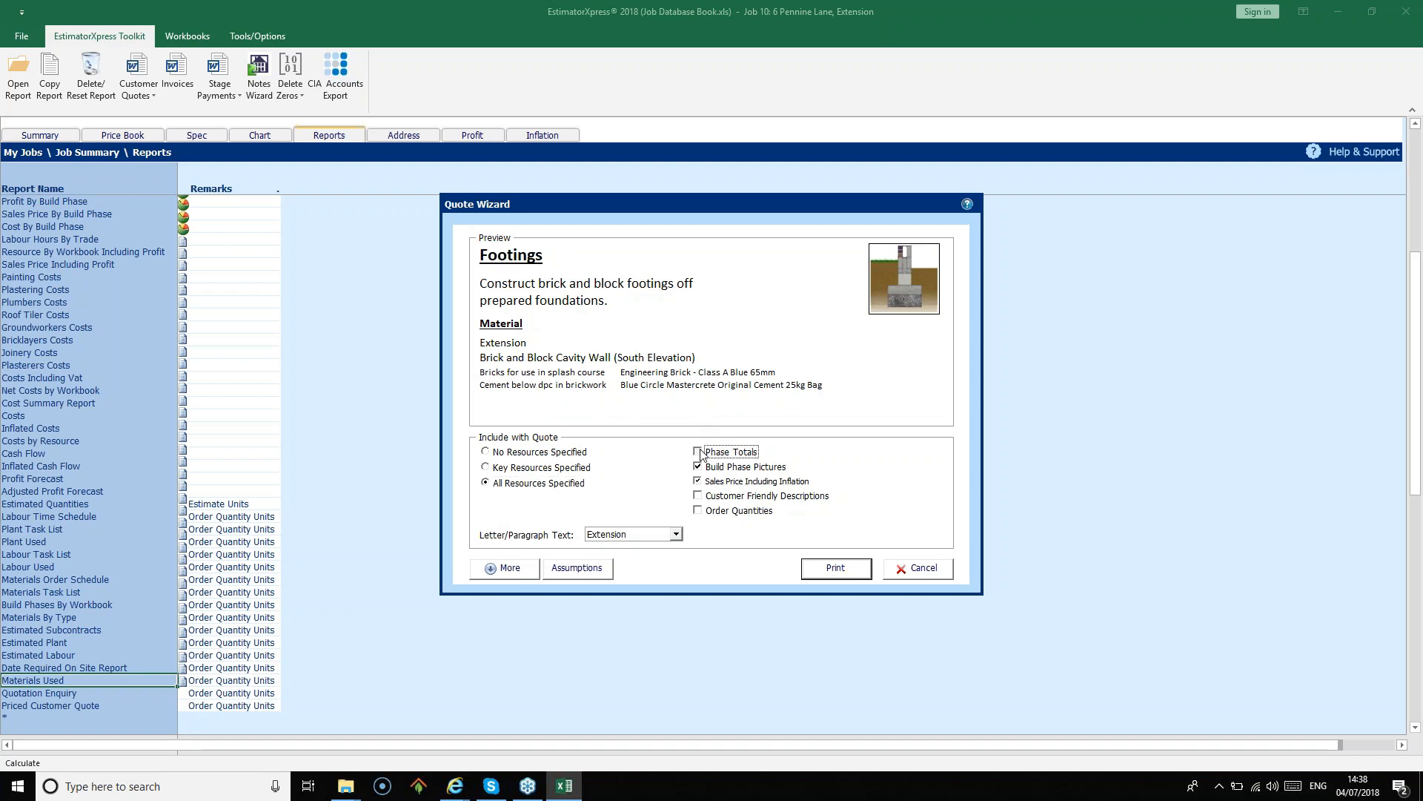
click(699, 452)
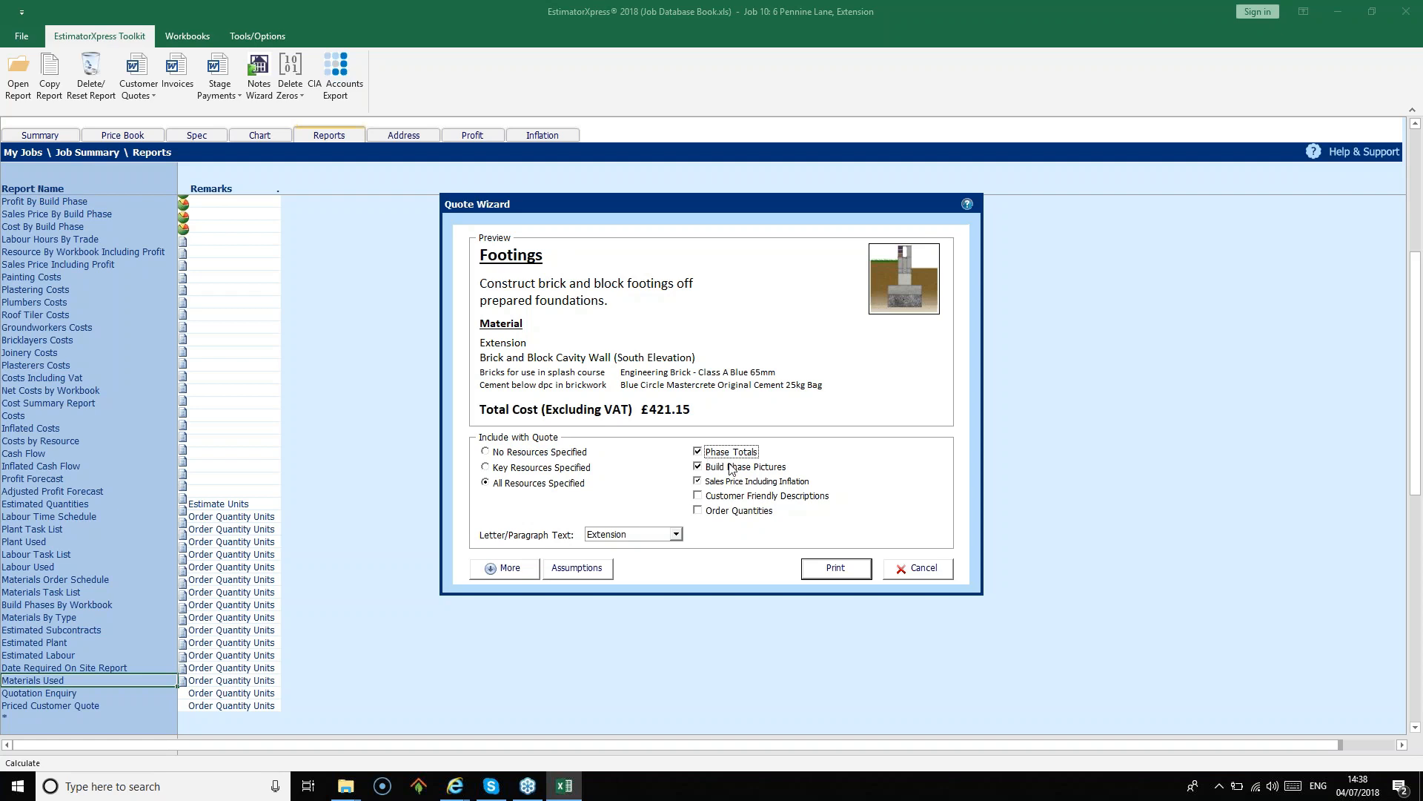
click(699, 467)
click(698, 468)
click(699, 468)
Compare the Footings total with and without Sales Price Including Inflation, leaving the option included
click(697, 482)
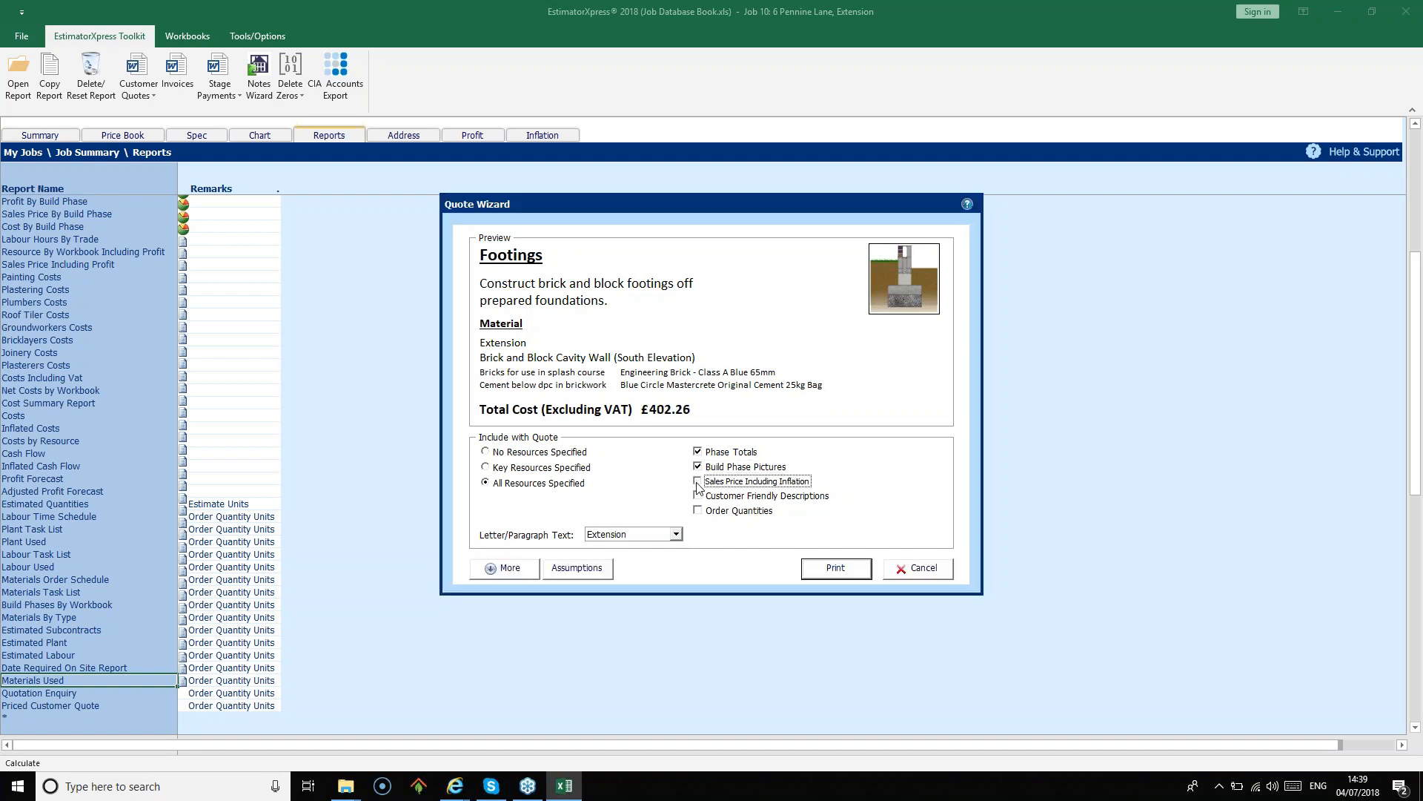
click(698, 483)
click(700, 482)
click(700, 483)
Include Customer Friendly Descriptions and Order Quantities in the quote, comparing the product wording with and without the friendly descriptions
click(698, 498)
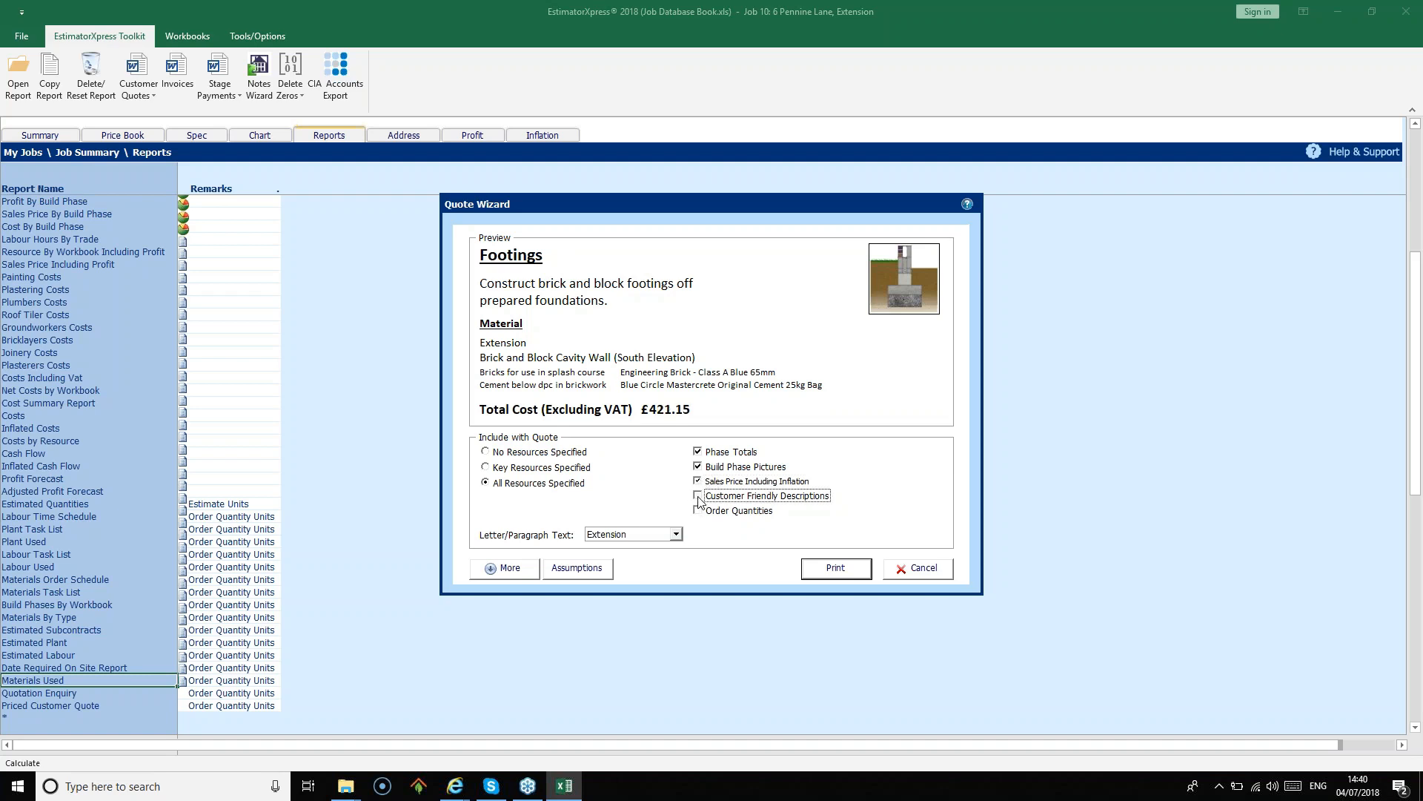
click(700, 498)
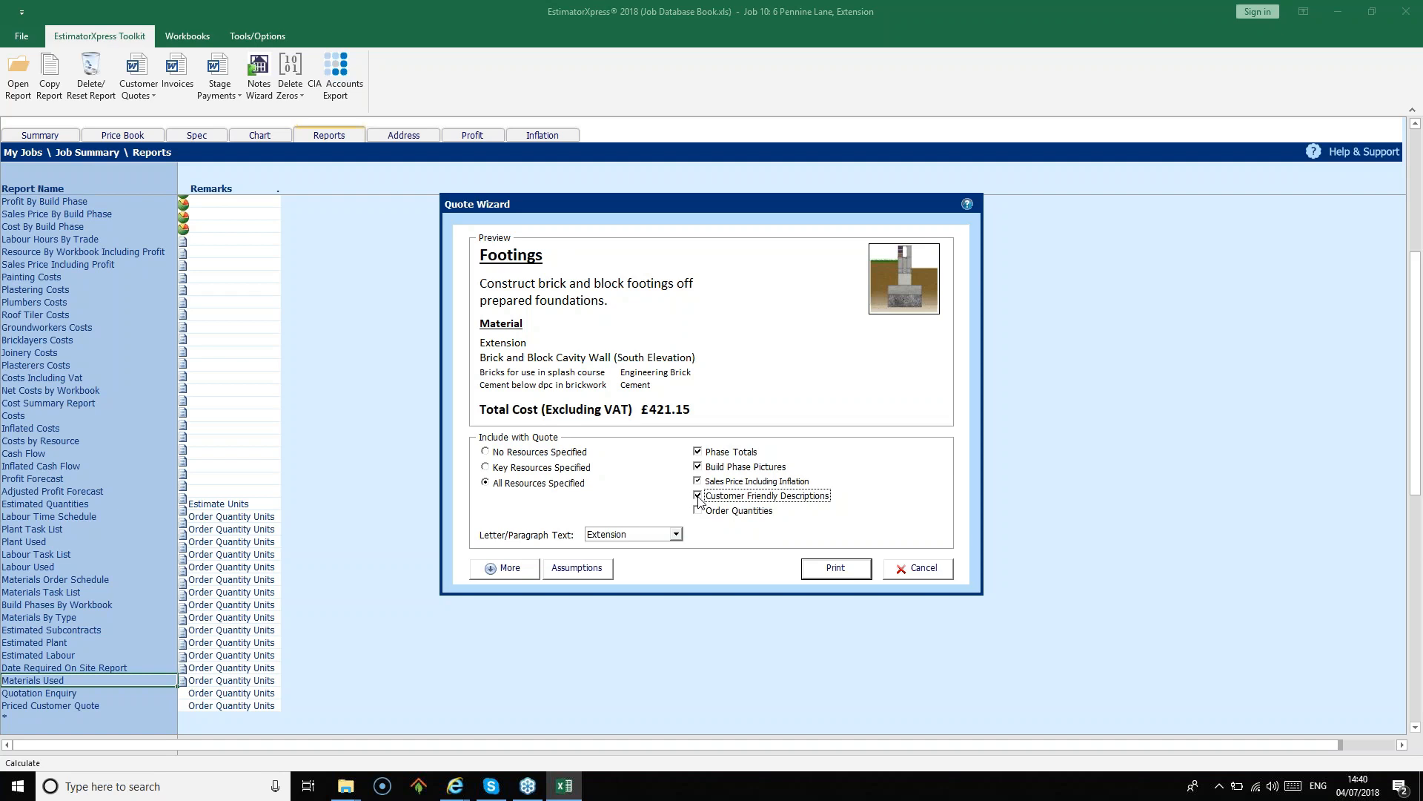
click(698, 497)
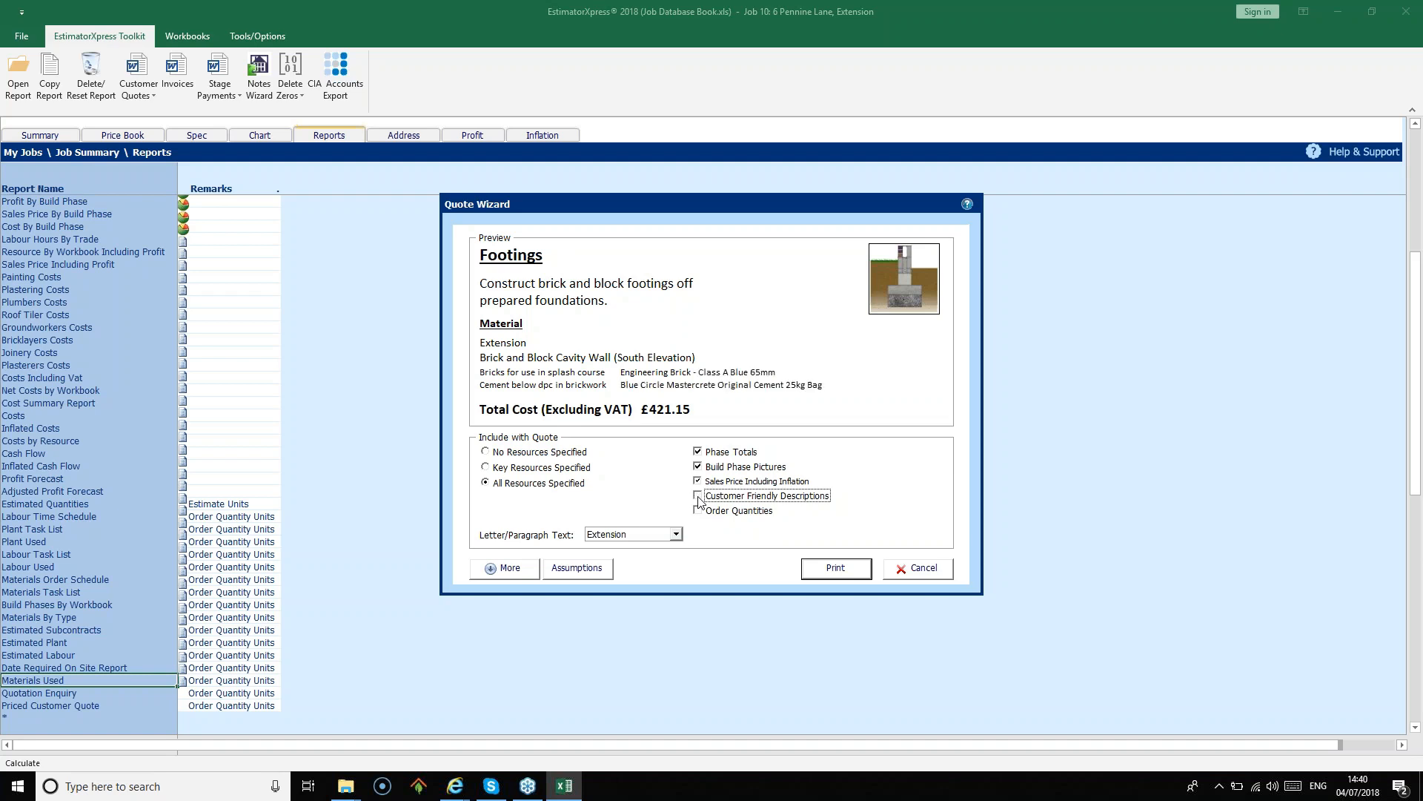
click(698, 497)
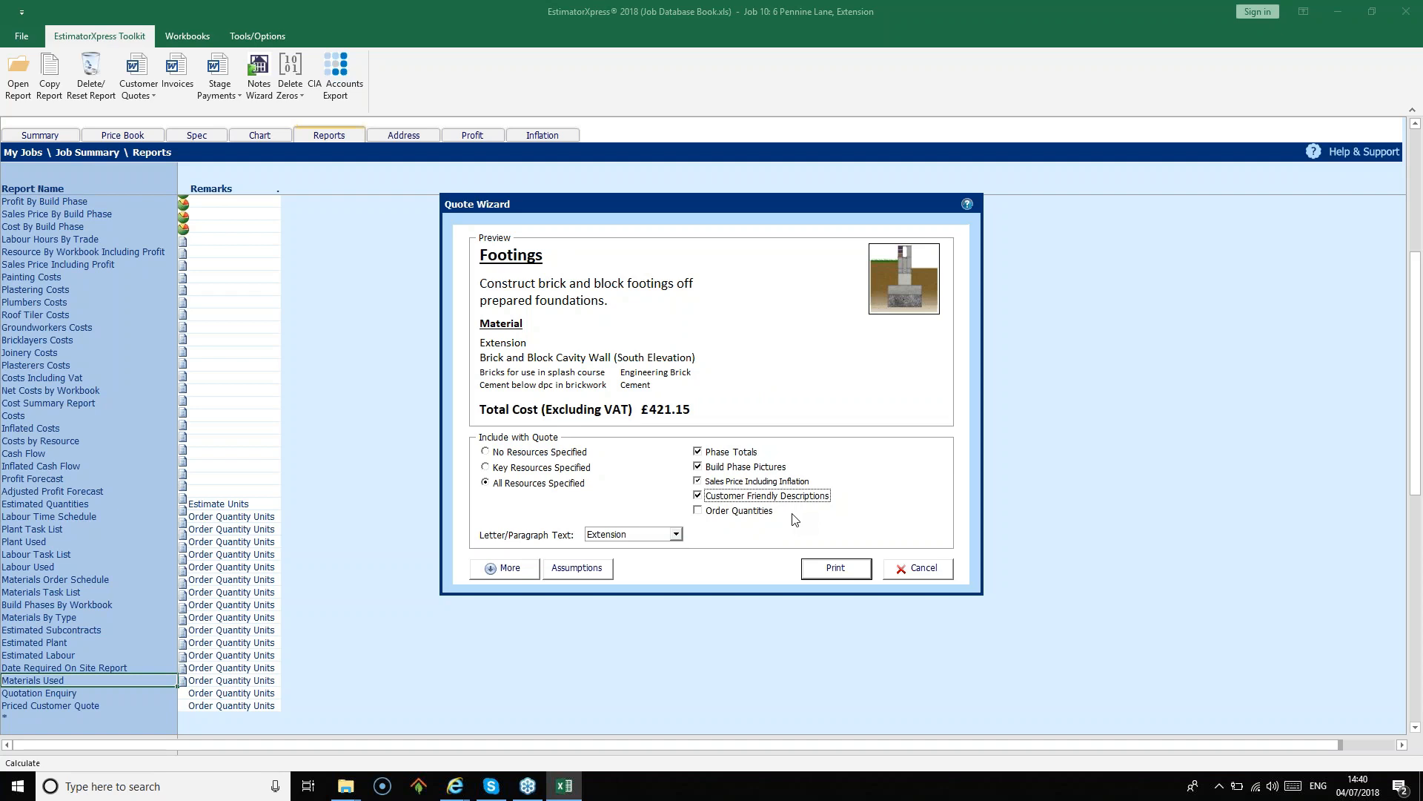
click(699, 512)
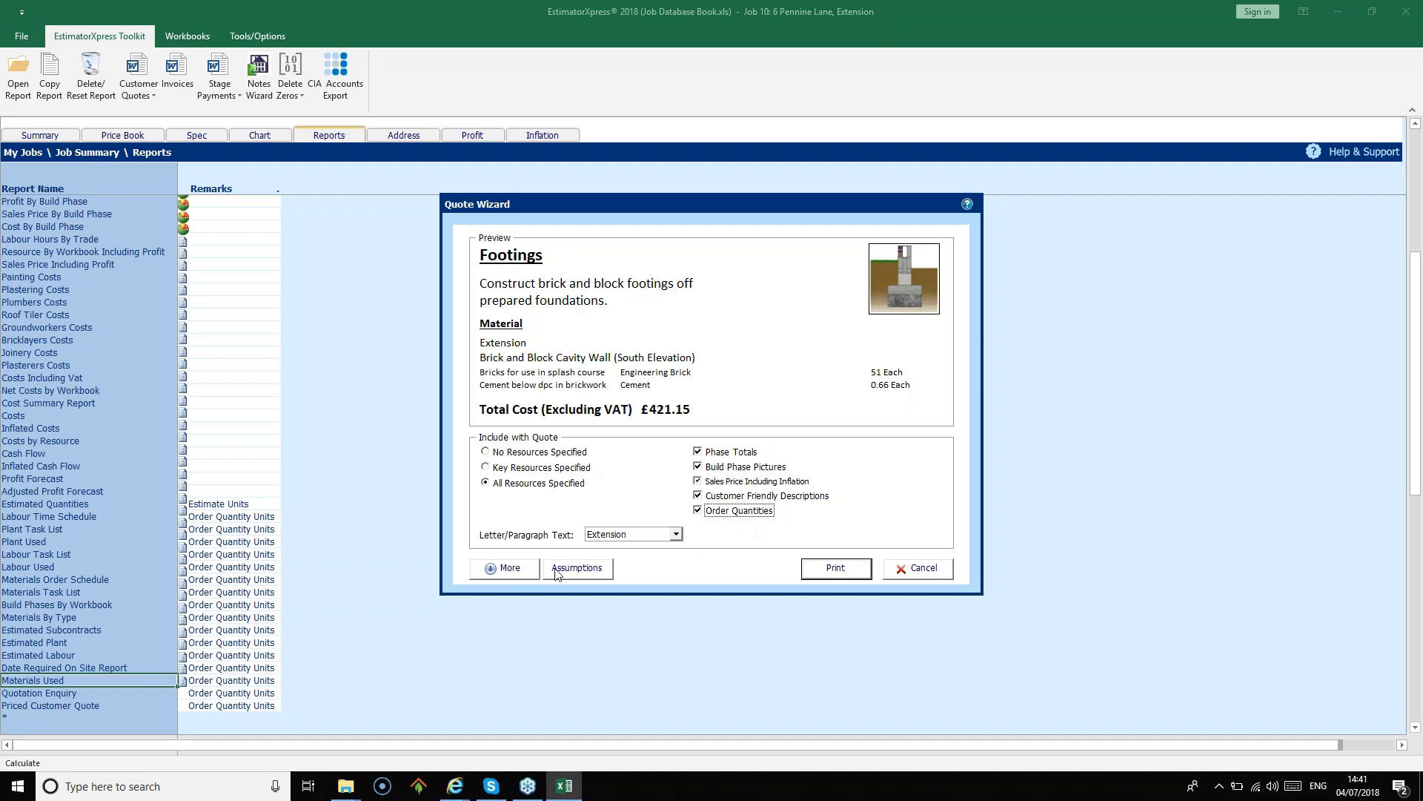
Examine the quote's page setup in its preferences, including the page numbering, date and HBXL footer option, and accept the setup
click(530, 575)
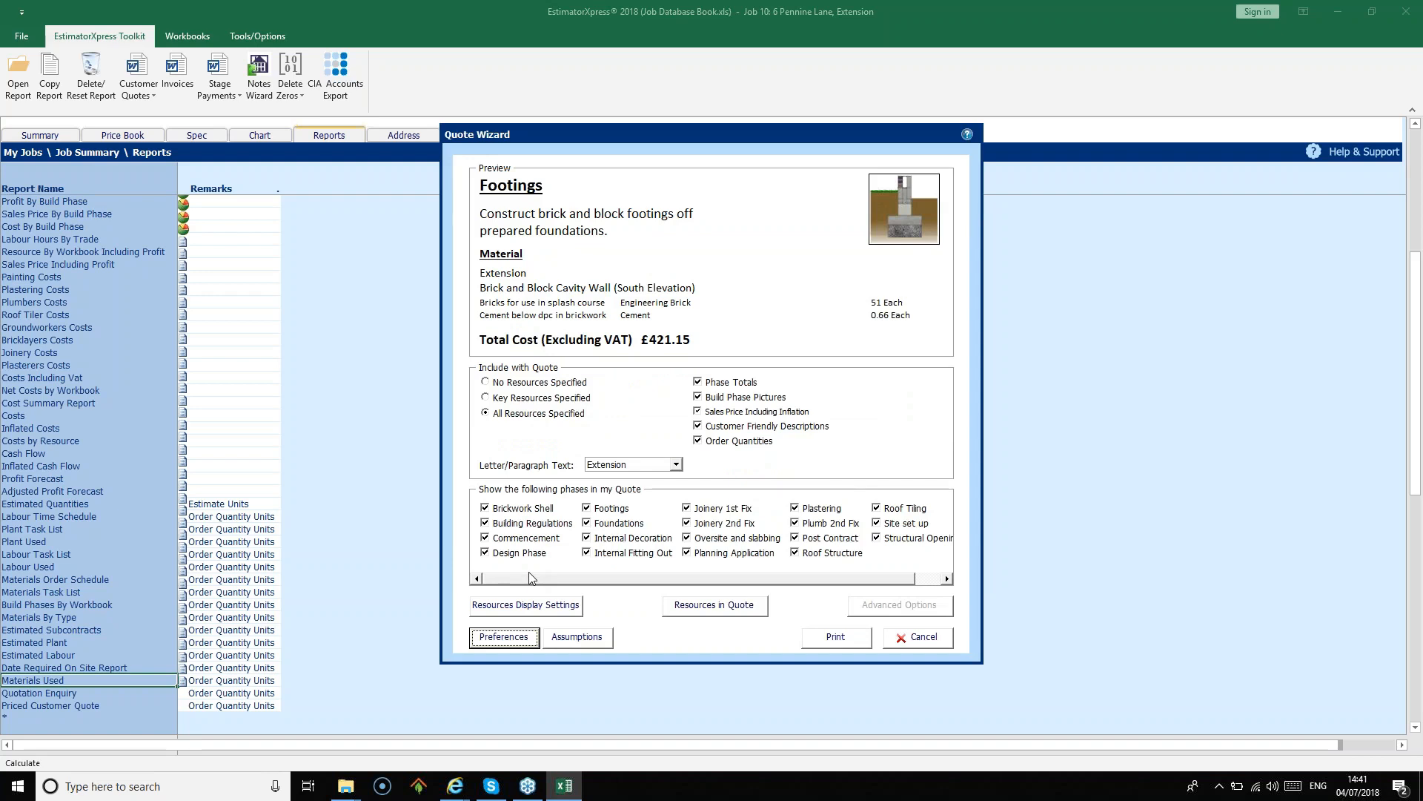
click(528, 647)
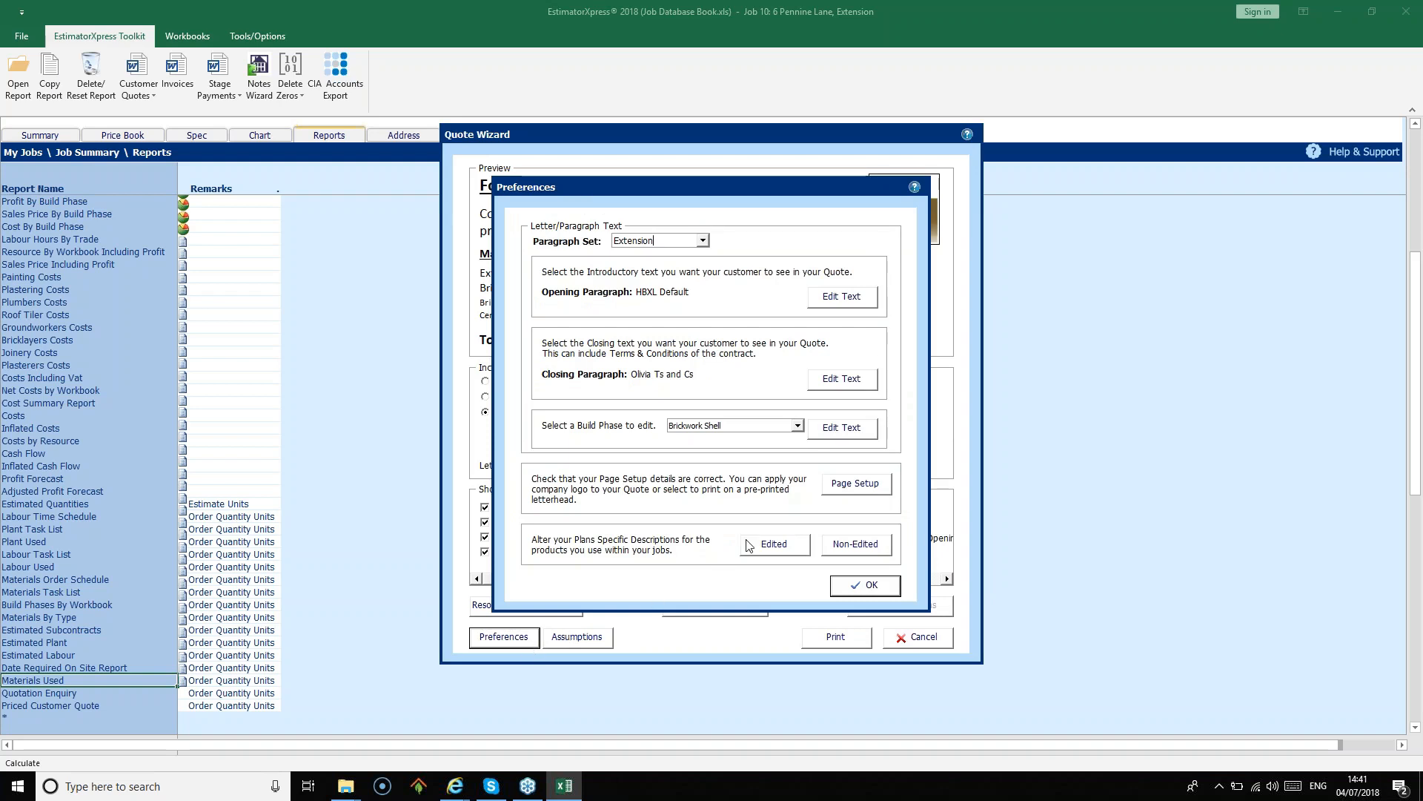
click(877, 489)
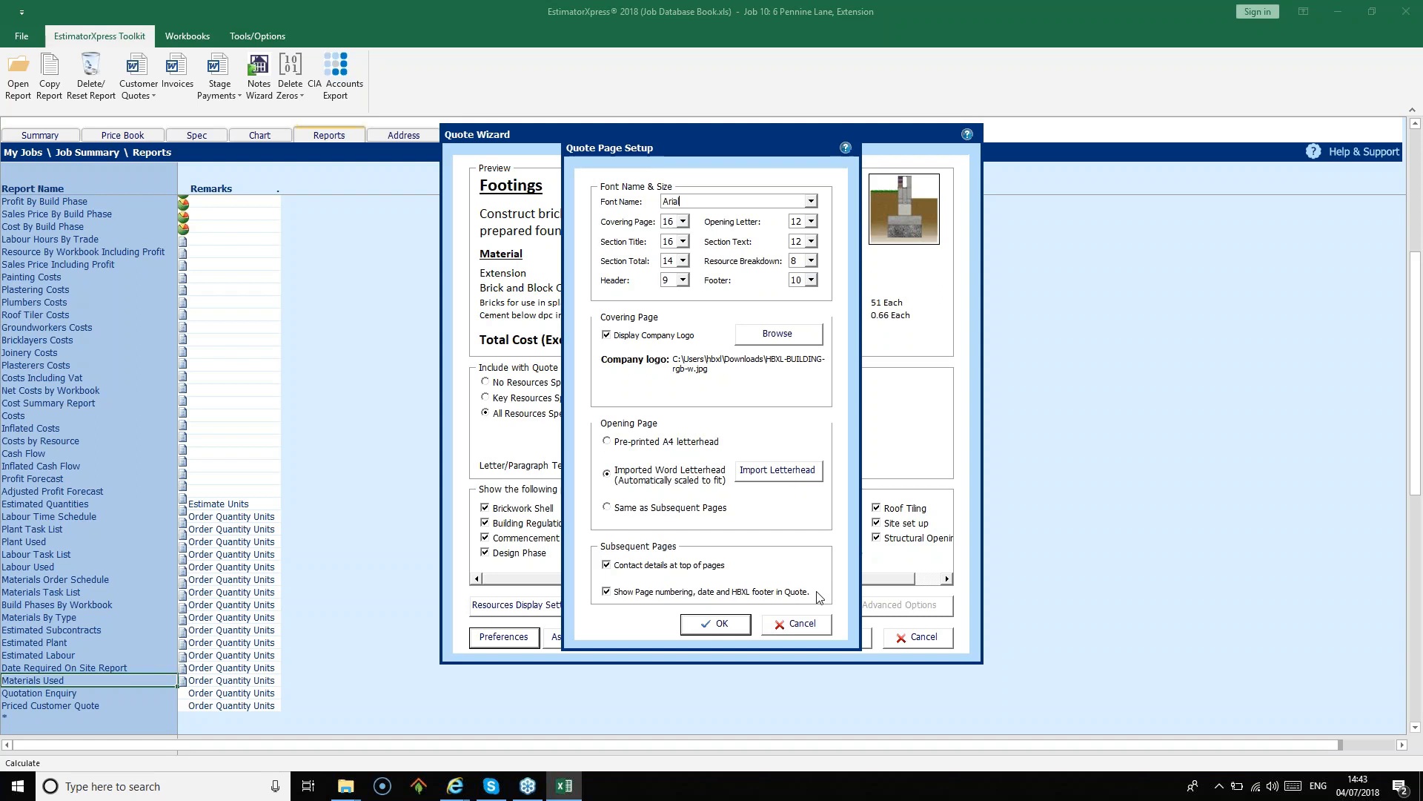
click(607, 593)
click(737, 627)
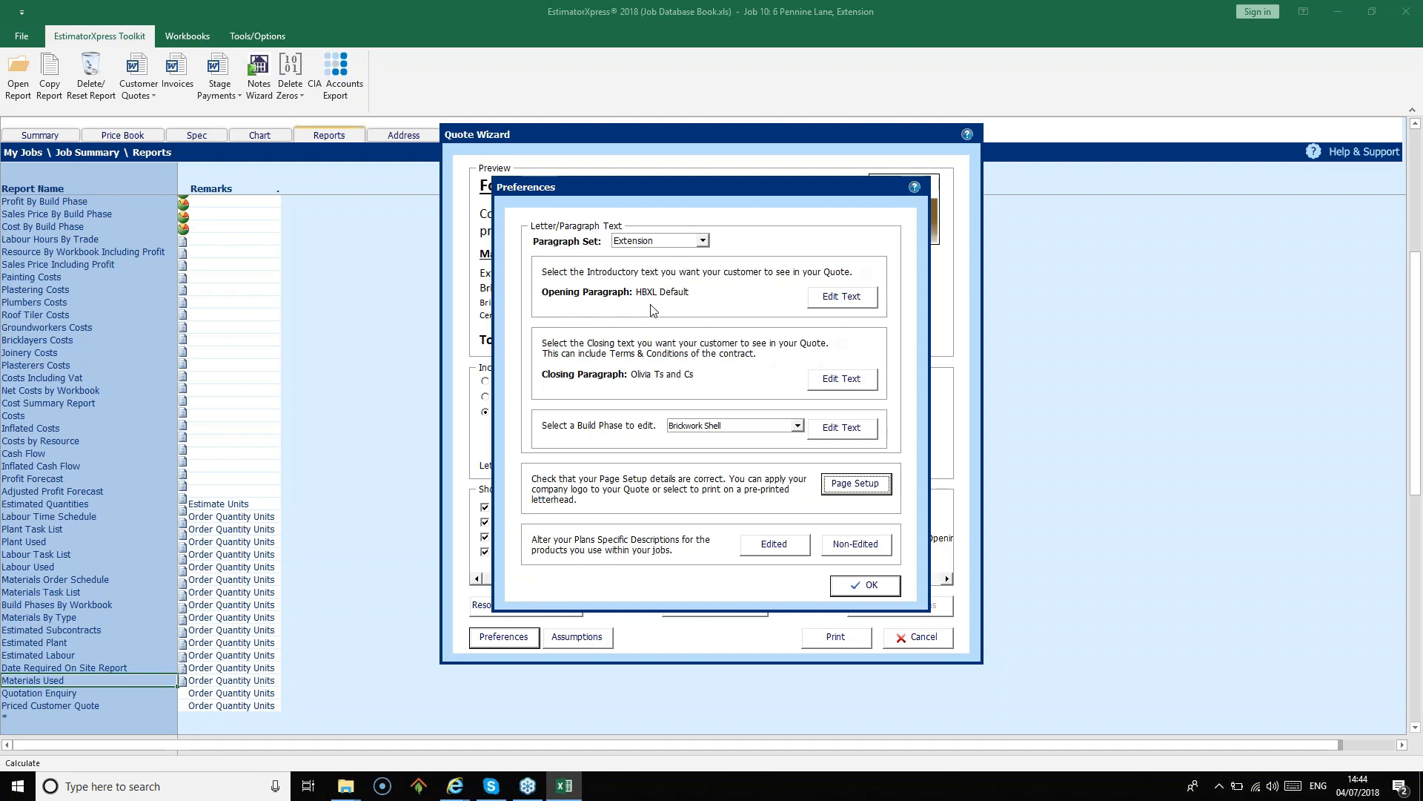
Examine the quote's introductory, closing and Brickwork Shell texts, leaving each without saving changes
click(850, 304)
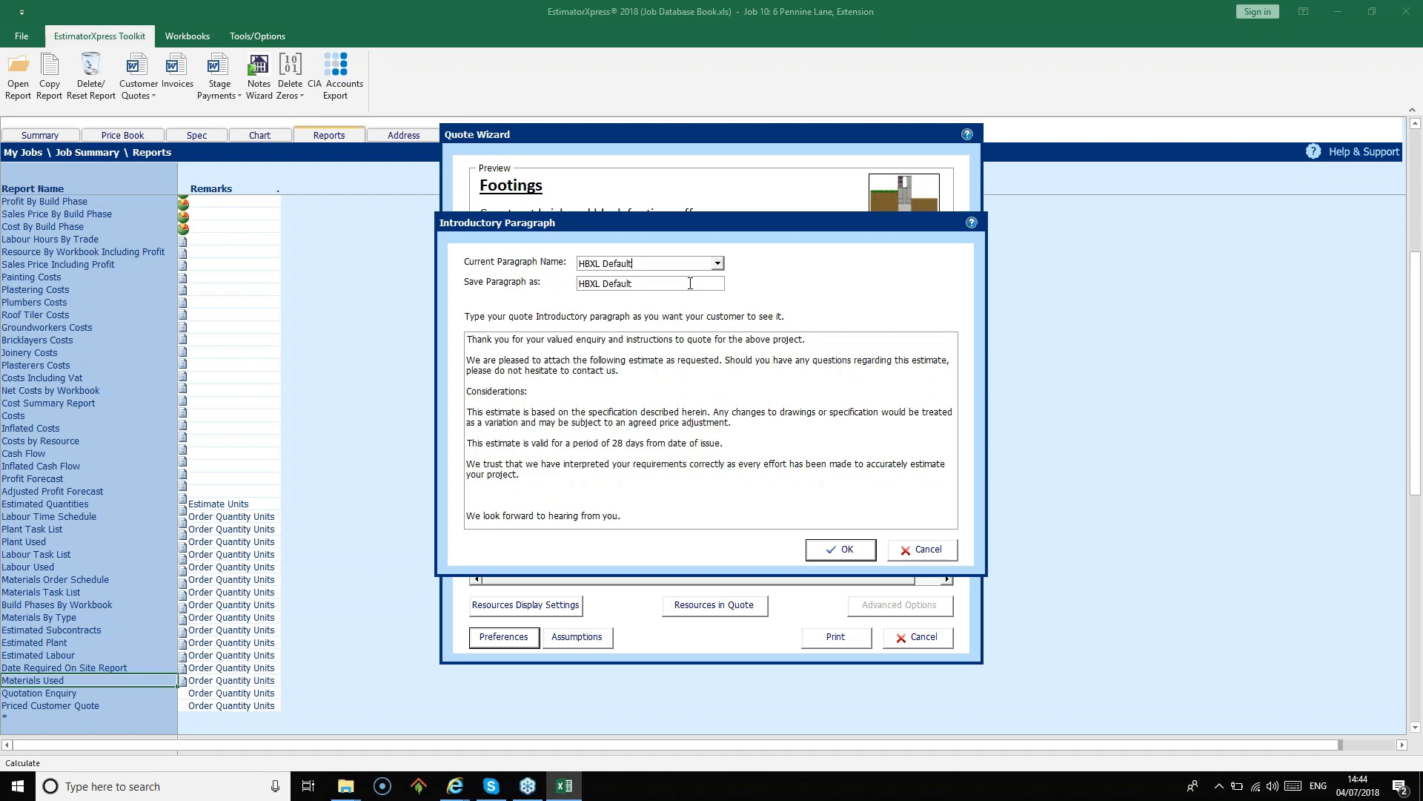
click(911, 552)
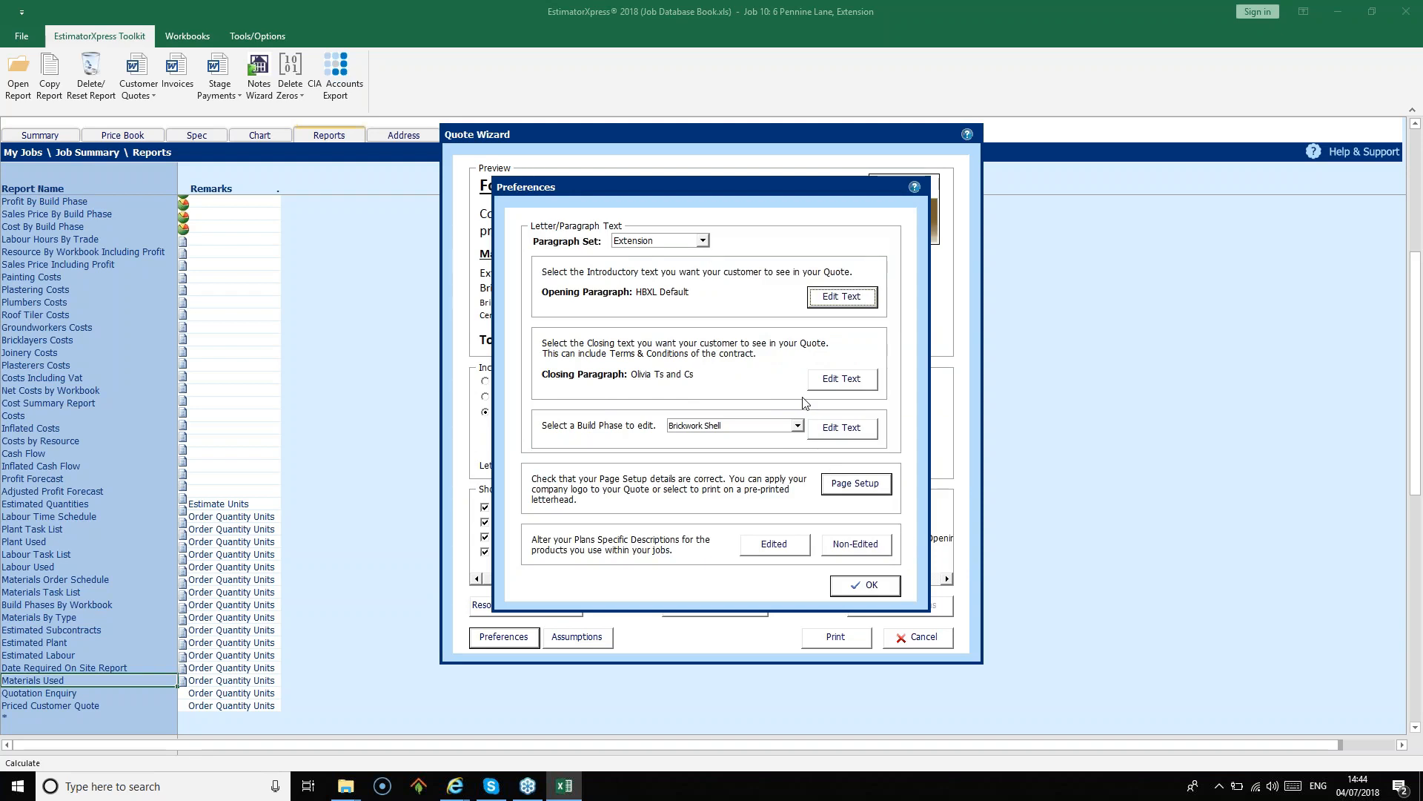
click(843, 379)
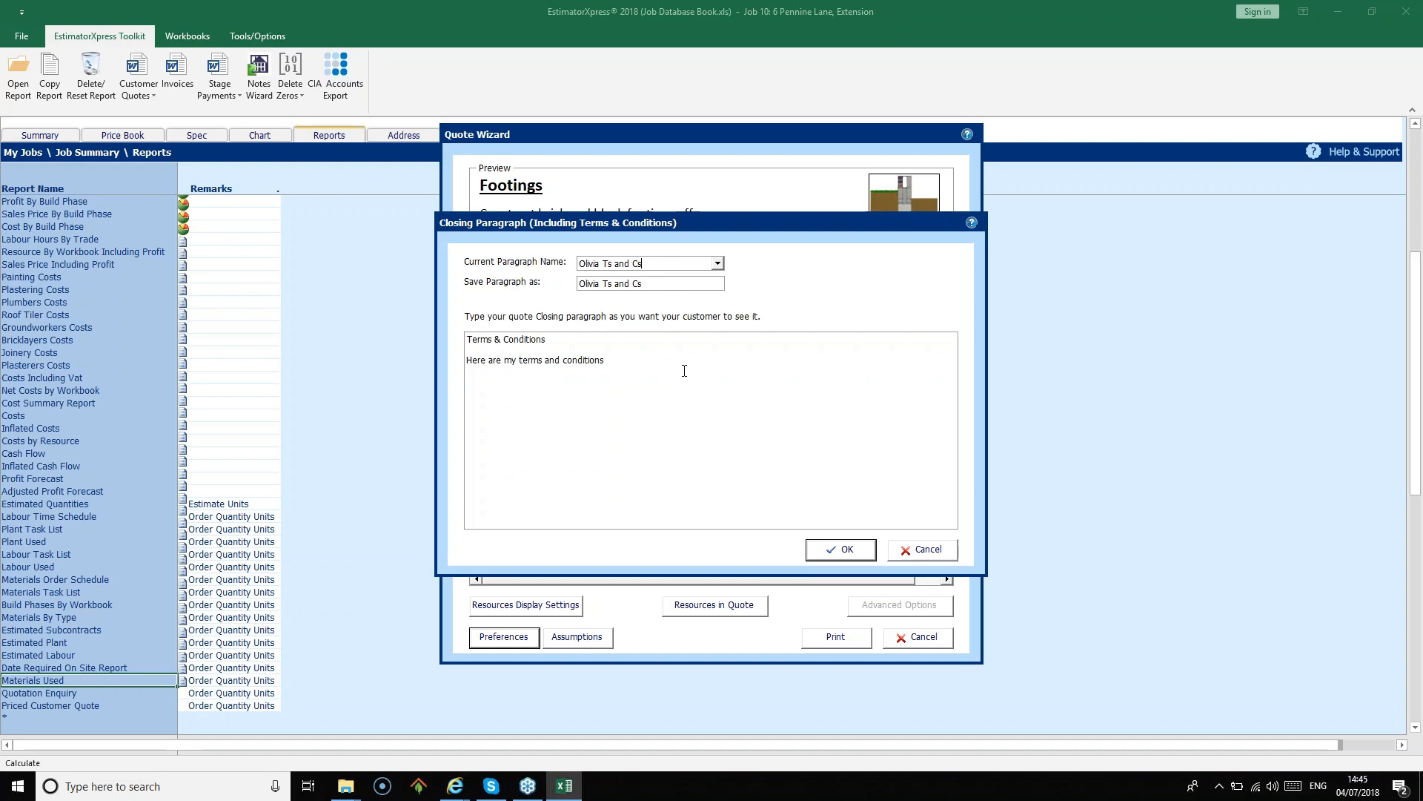
click(932, 556)
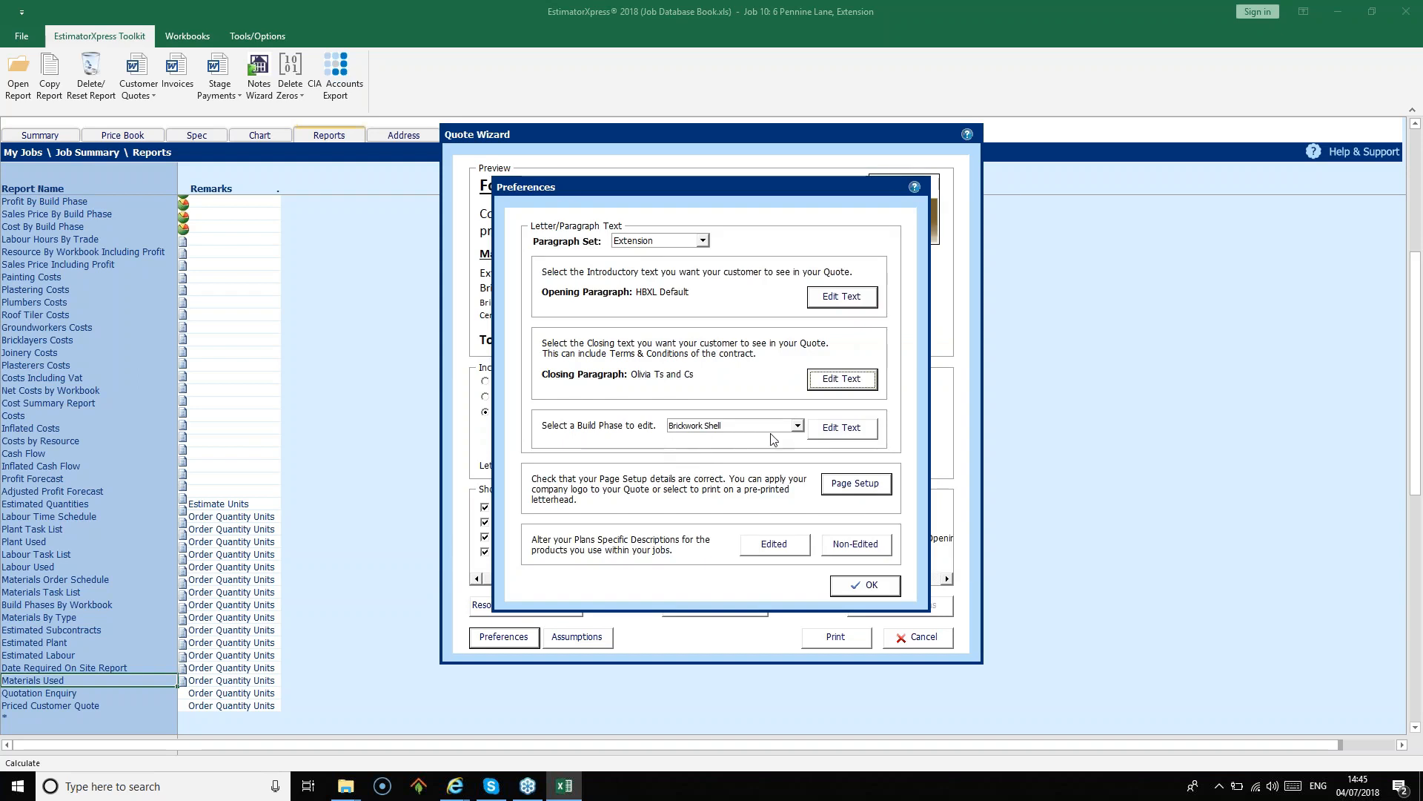
click(852, 432)
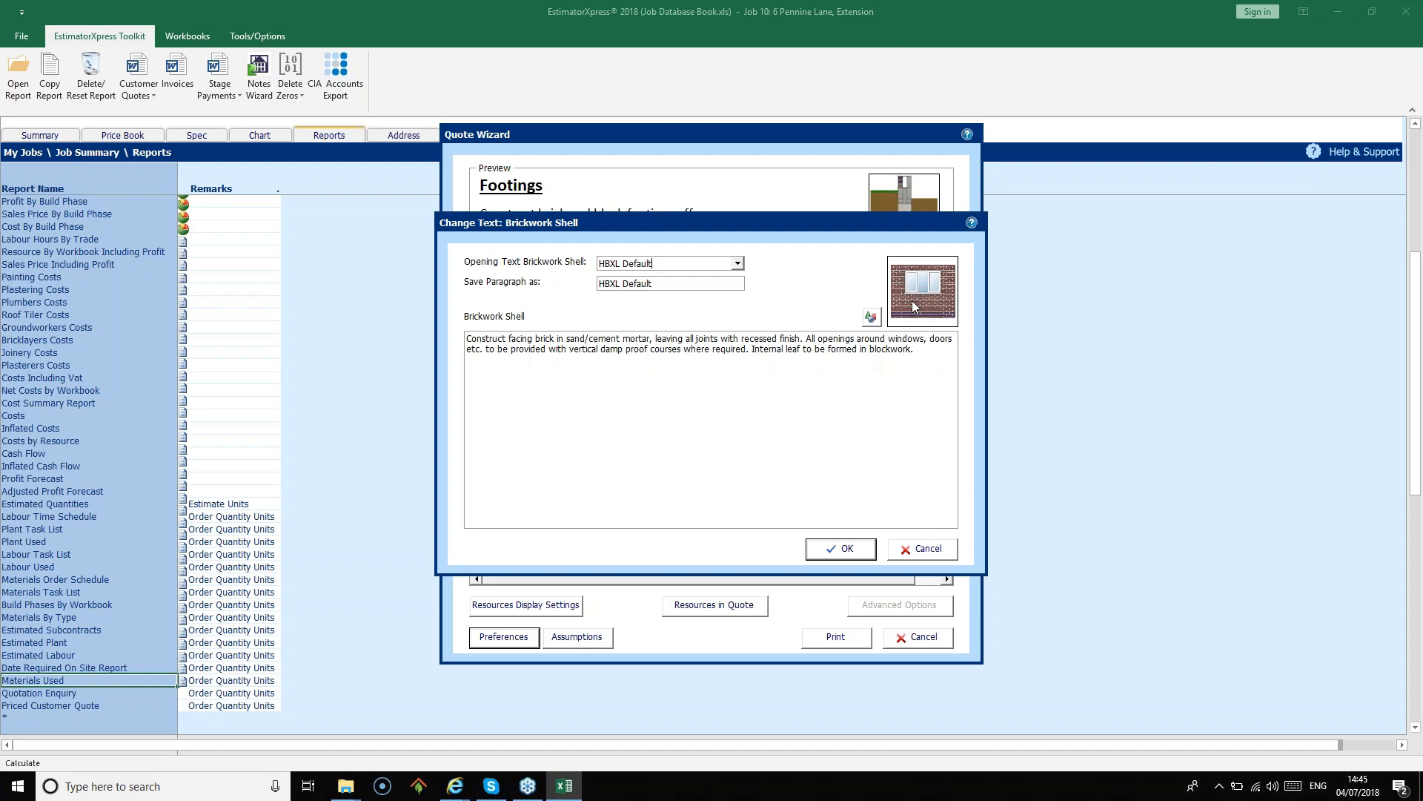
click(923, 548)
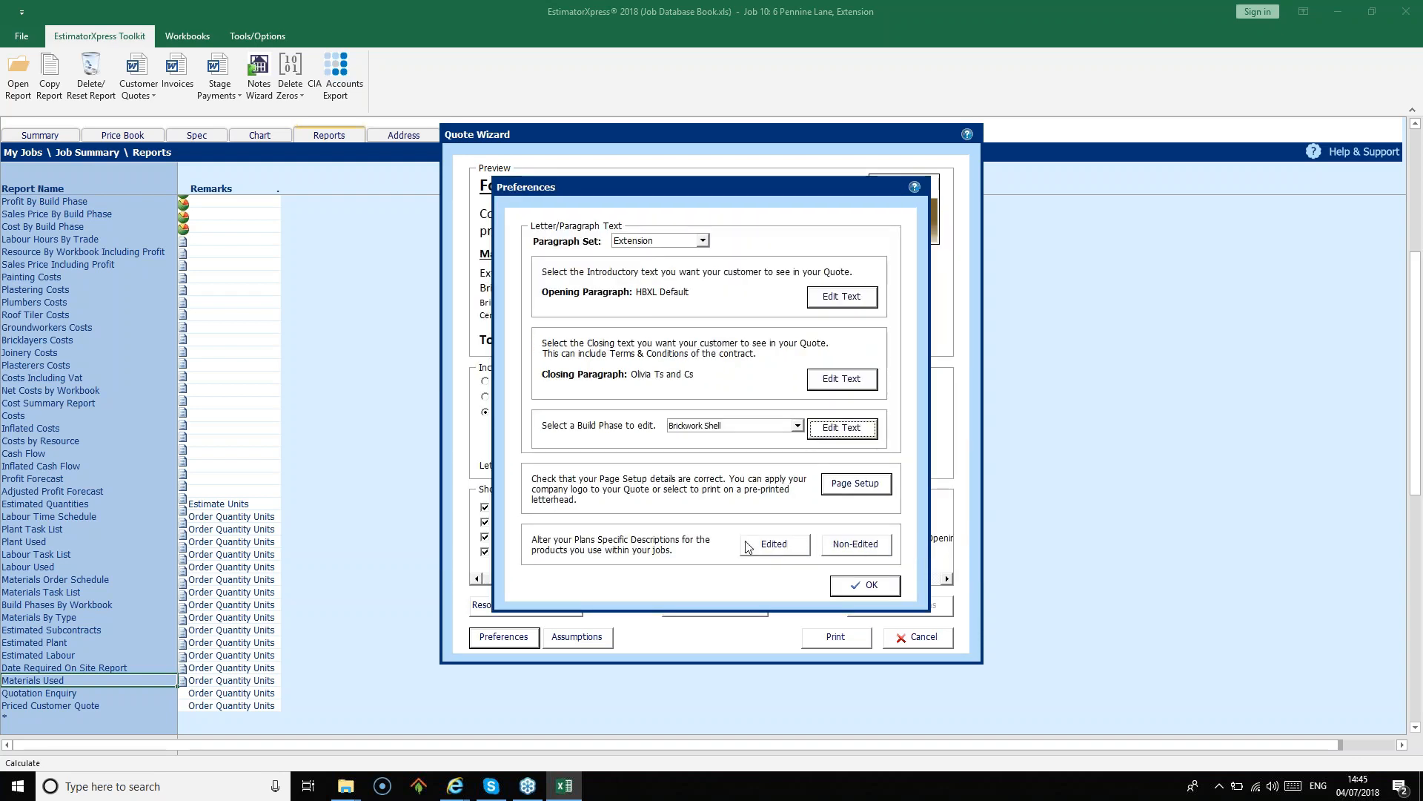
Examine the non-edited product descriptions, selecting the text of Wall Starter Stainless Steel 2.4M, and accept the list
click(864, 555)
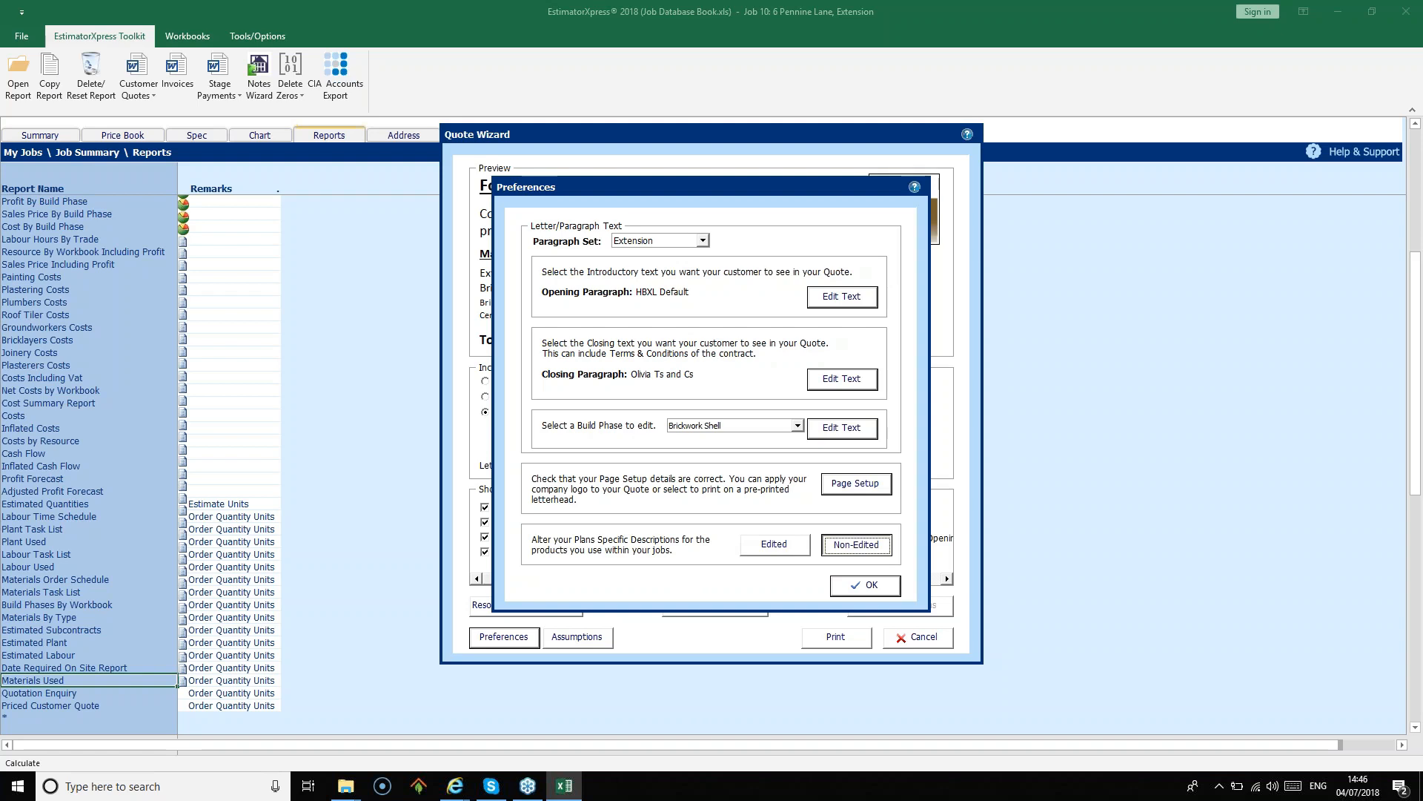
click(856, 545)
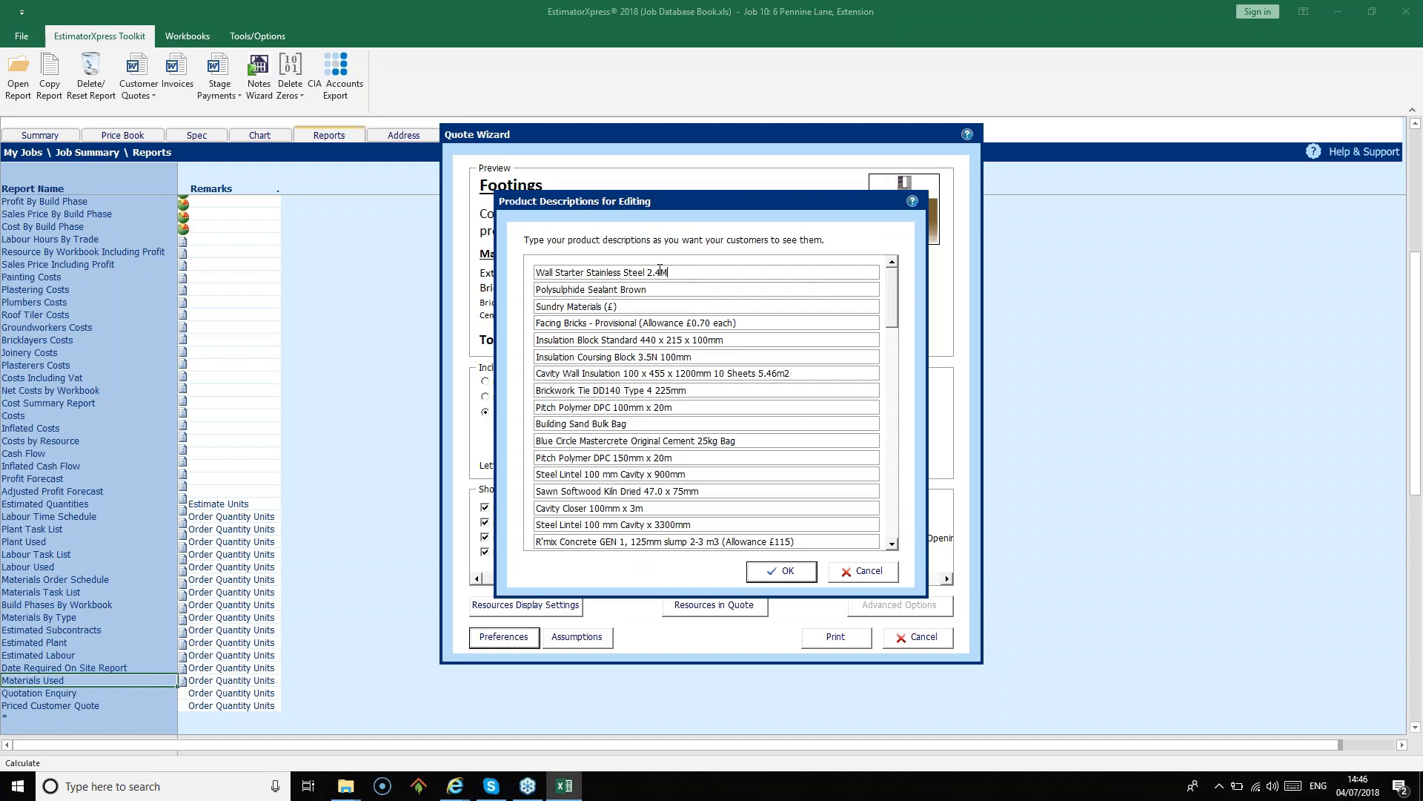
drag(669, 272, 532, 270)
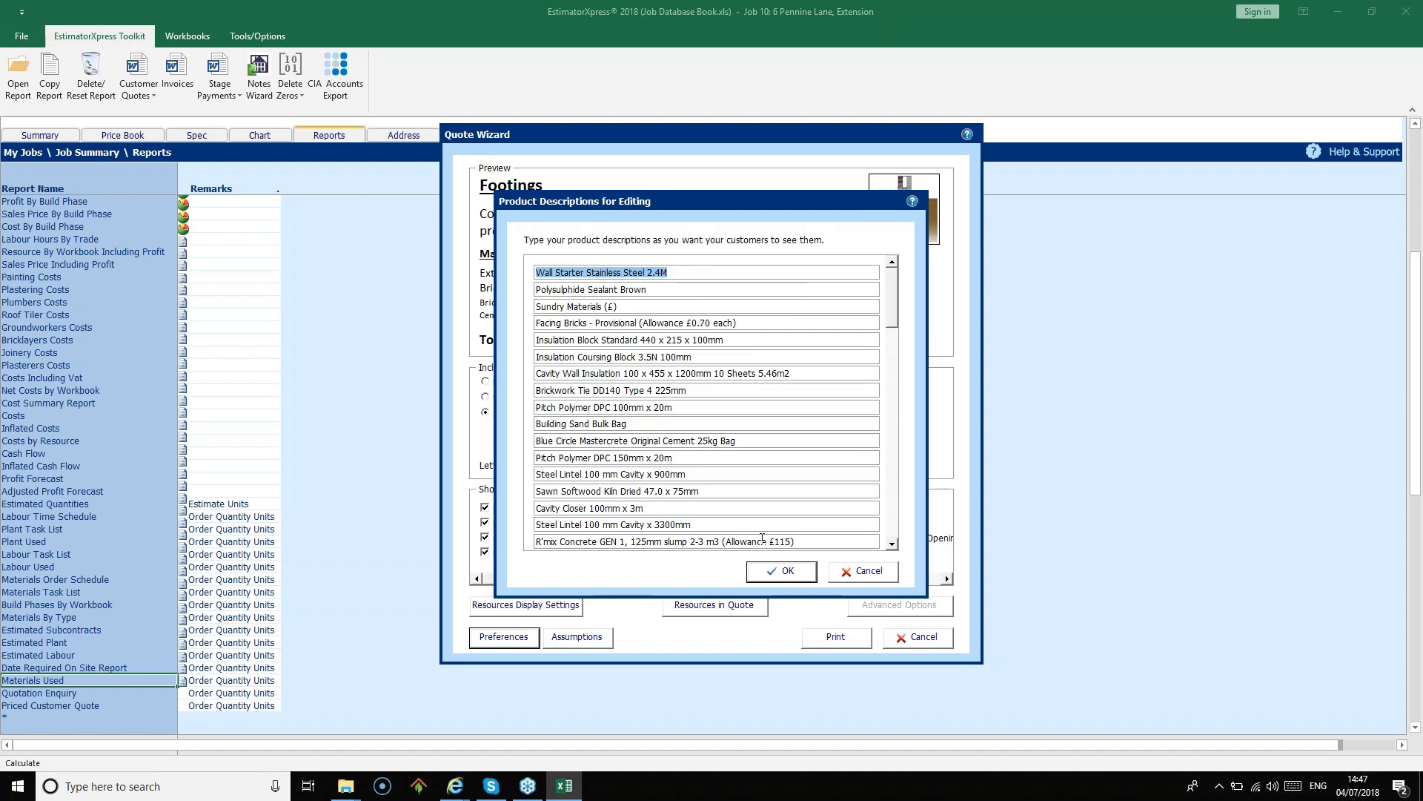
click(802, 572)
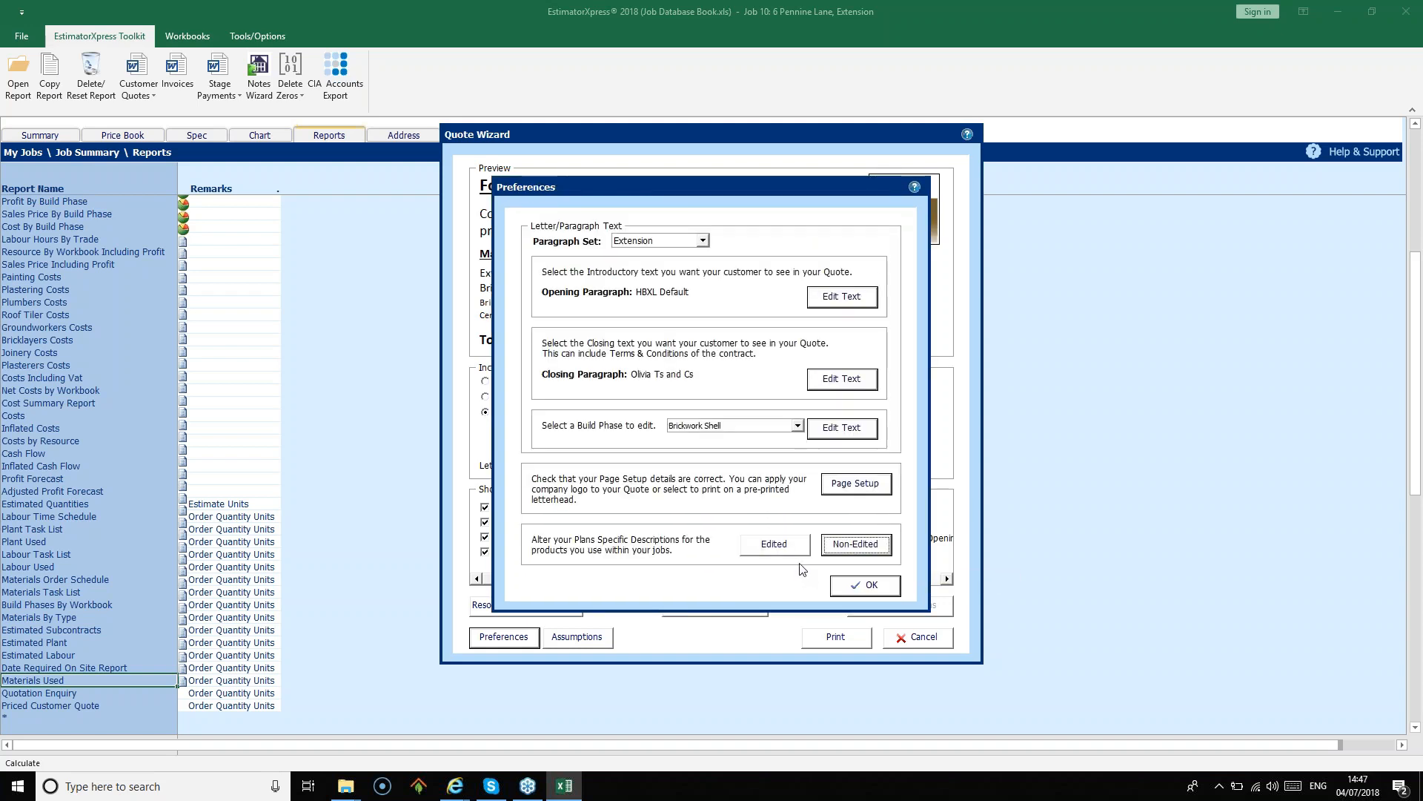
Accept the preferences and generate the Word quote, charging VAT at a set rate of 20% over the price including profit
click(896, 591)
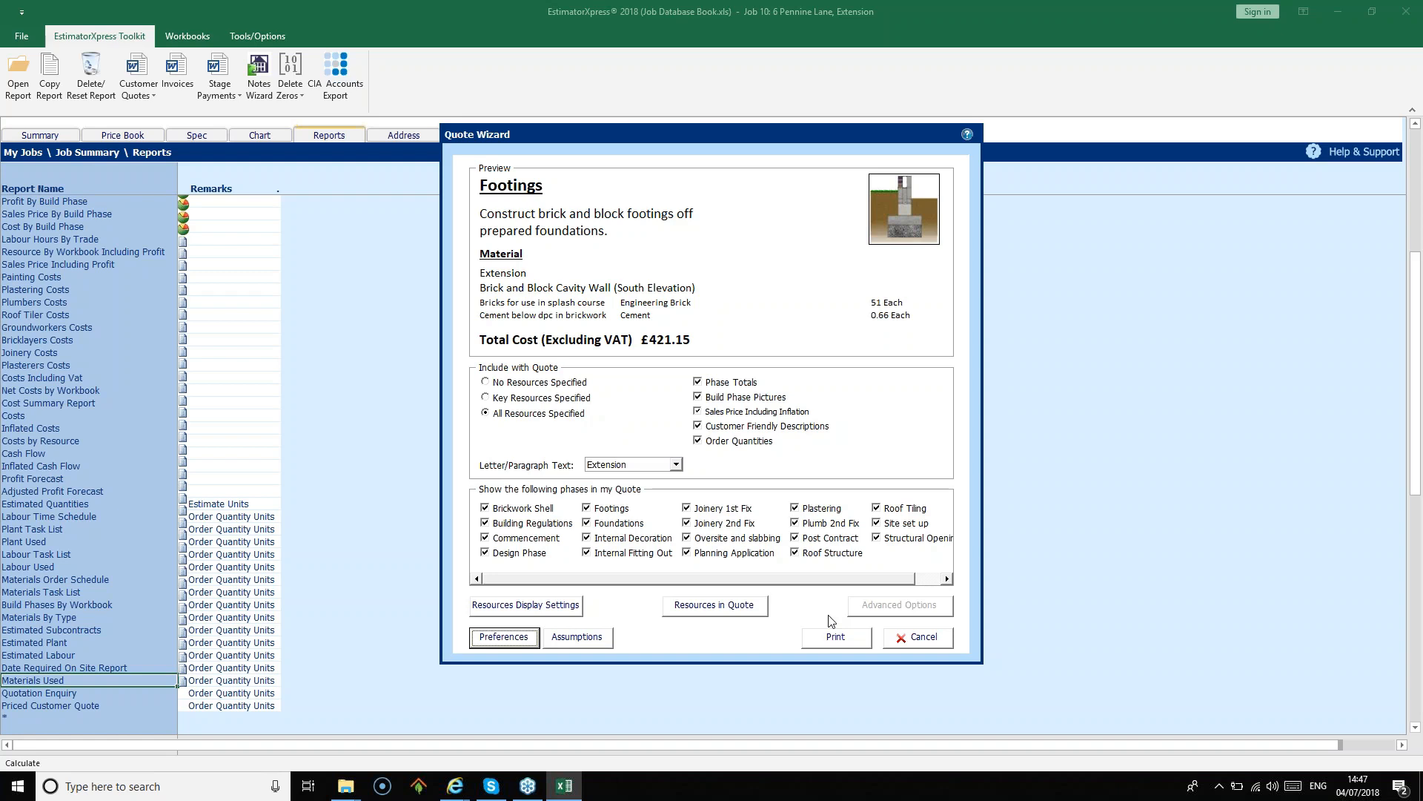
click(855, 641)
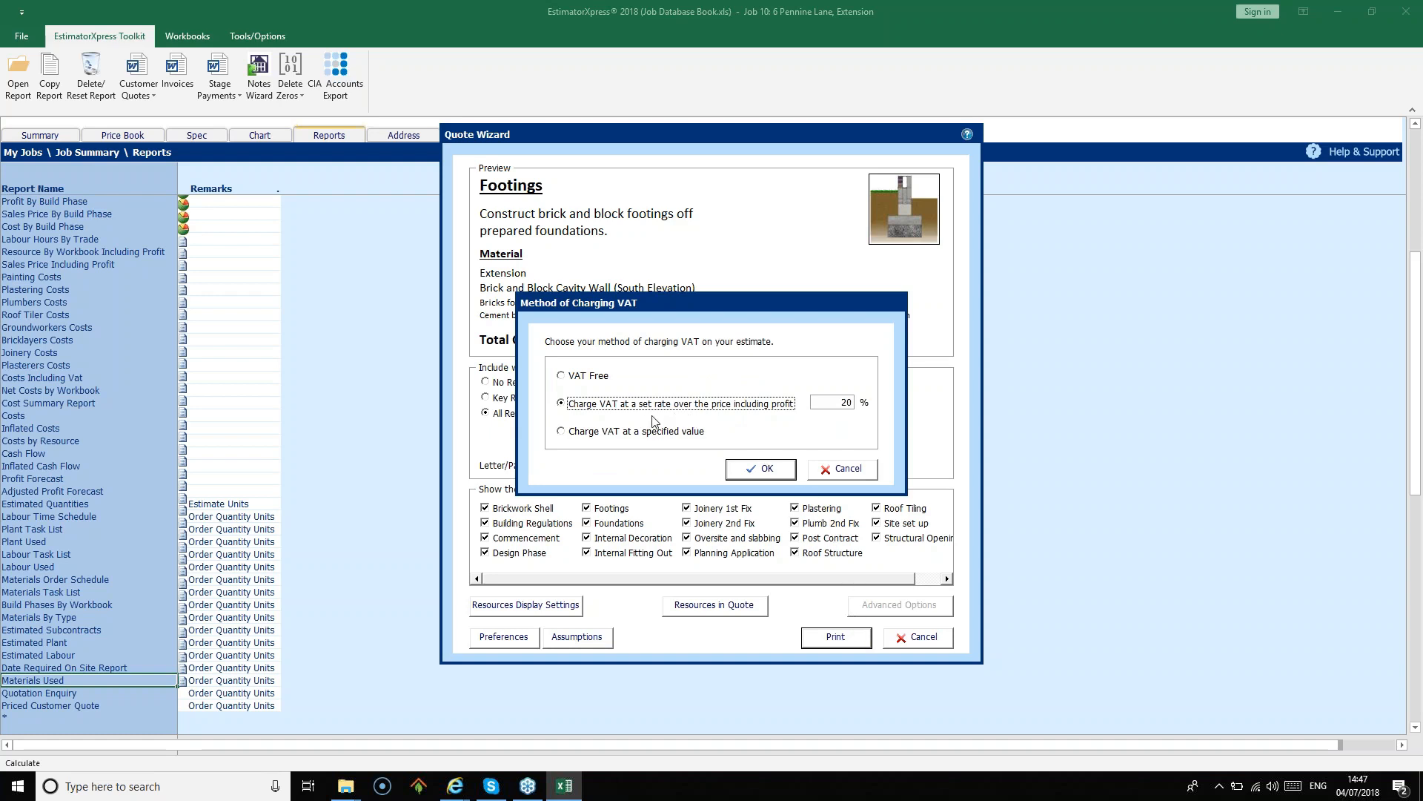
click(787, 475)
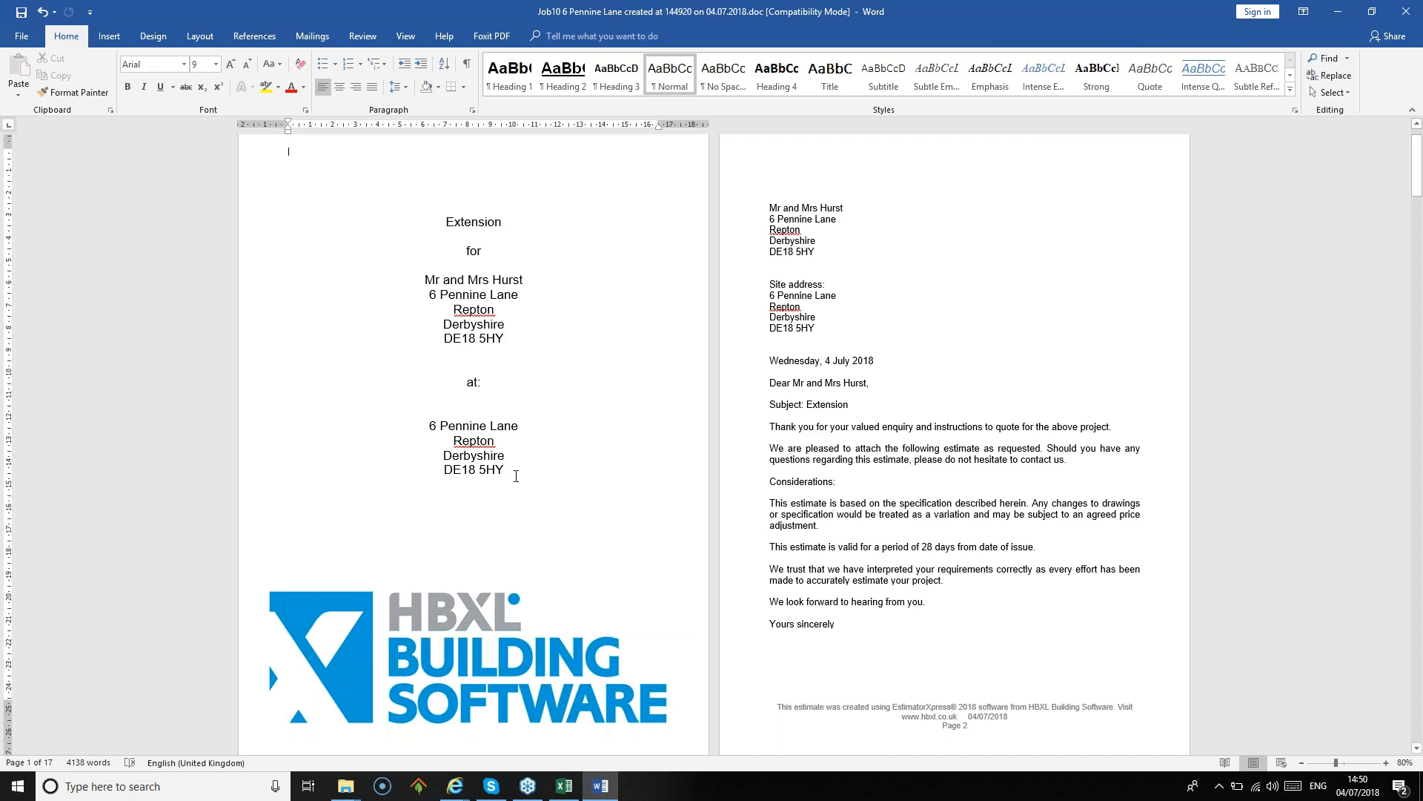
Delete the "at:" line and the site address below it from the quote's cover page
drag(510, 473, 467, 381)
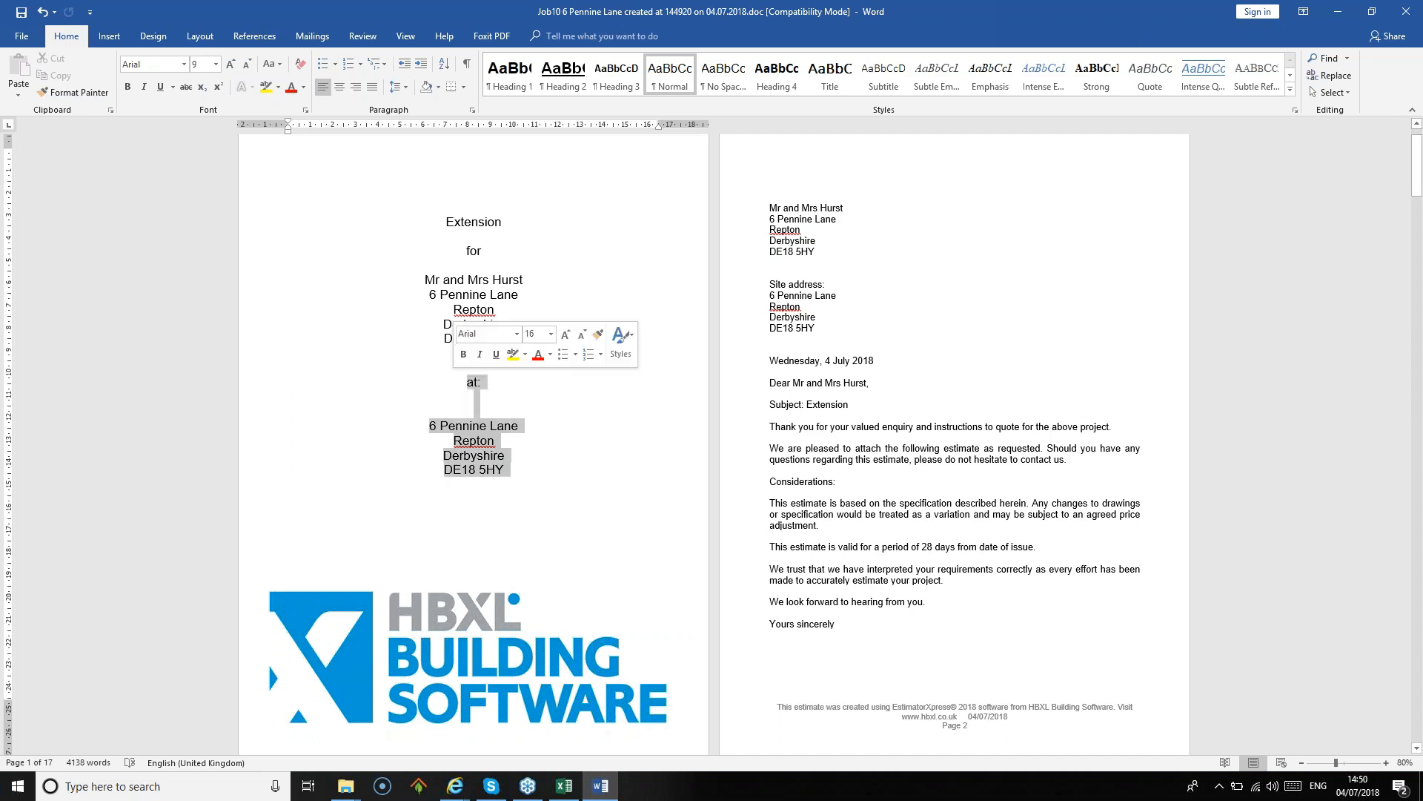
key(Delete)
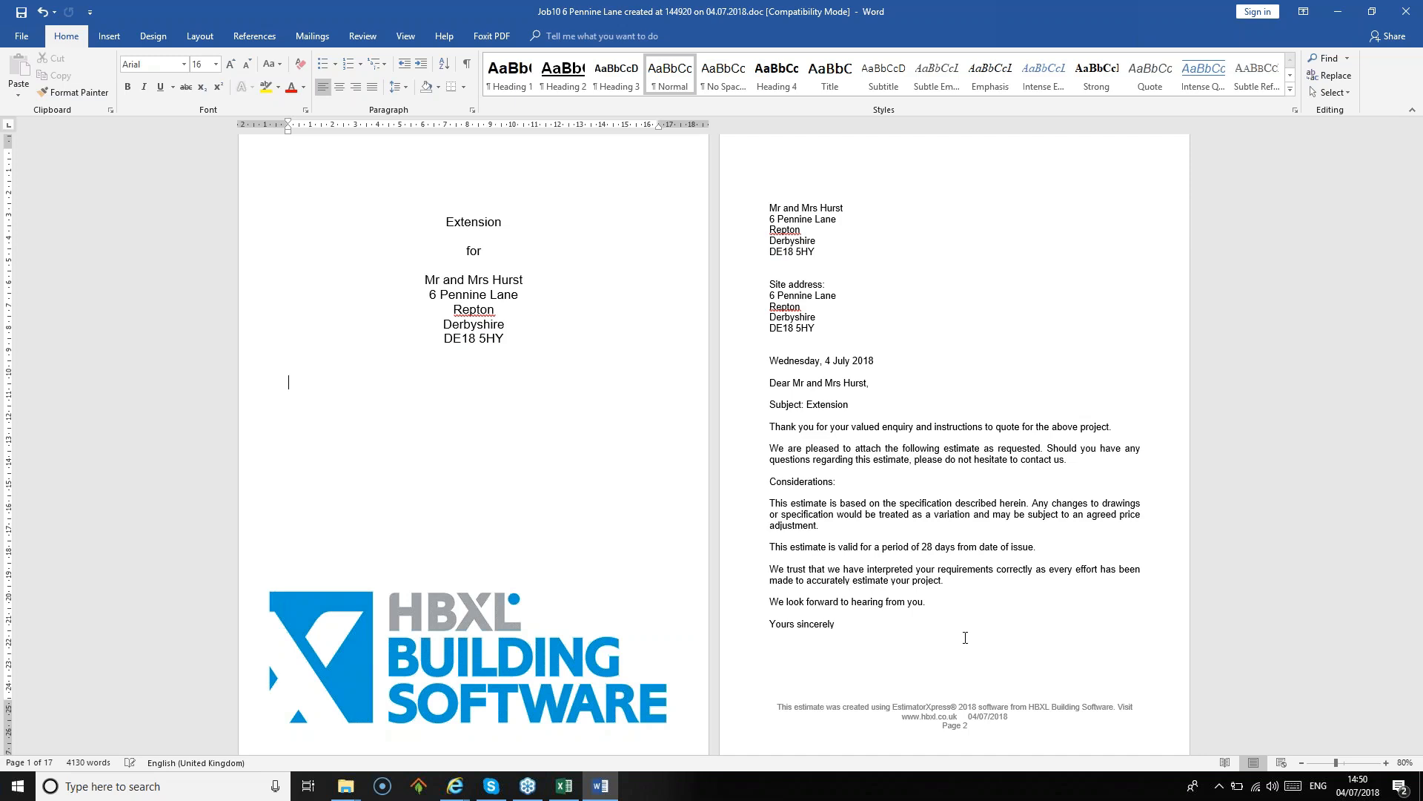
Examine the quote's build phase sections, acceptance pages and overall cost totals
scroll(965, 637, down, 5)
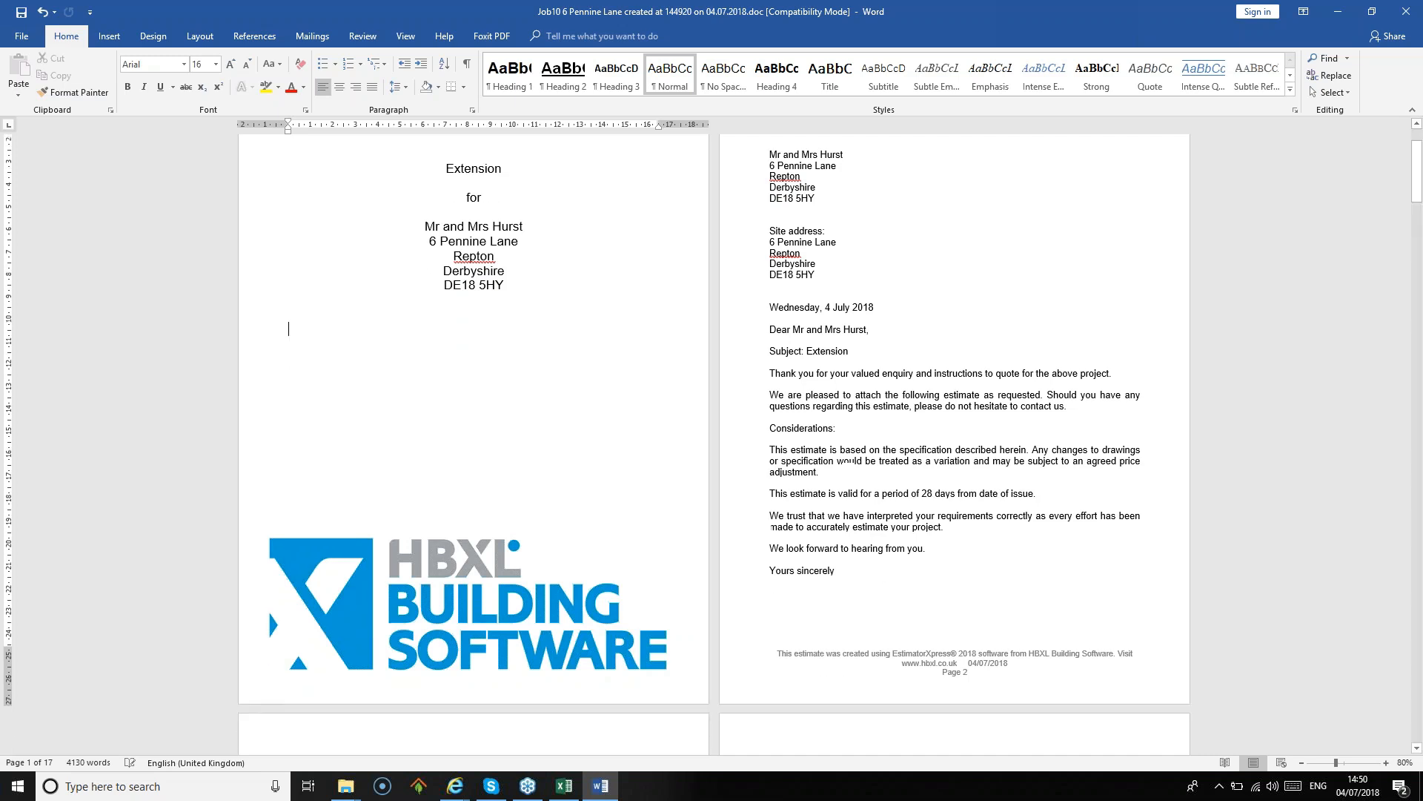
scroll(950, 637, down, 10)
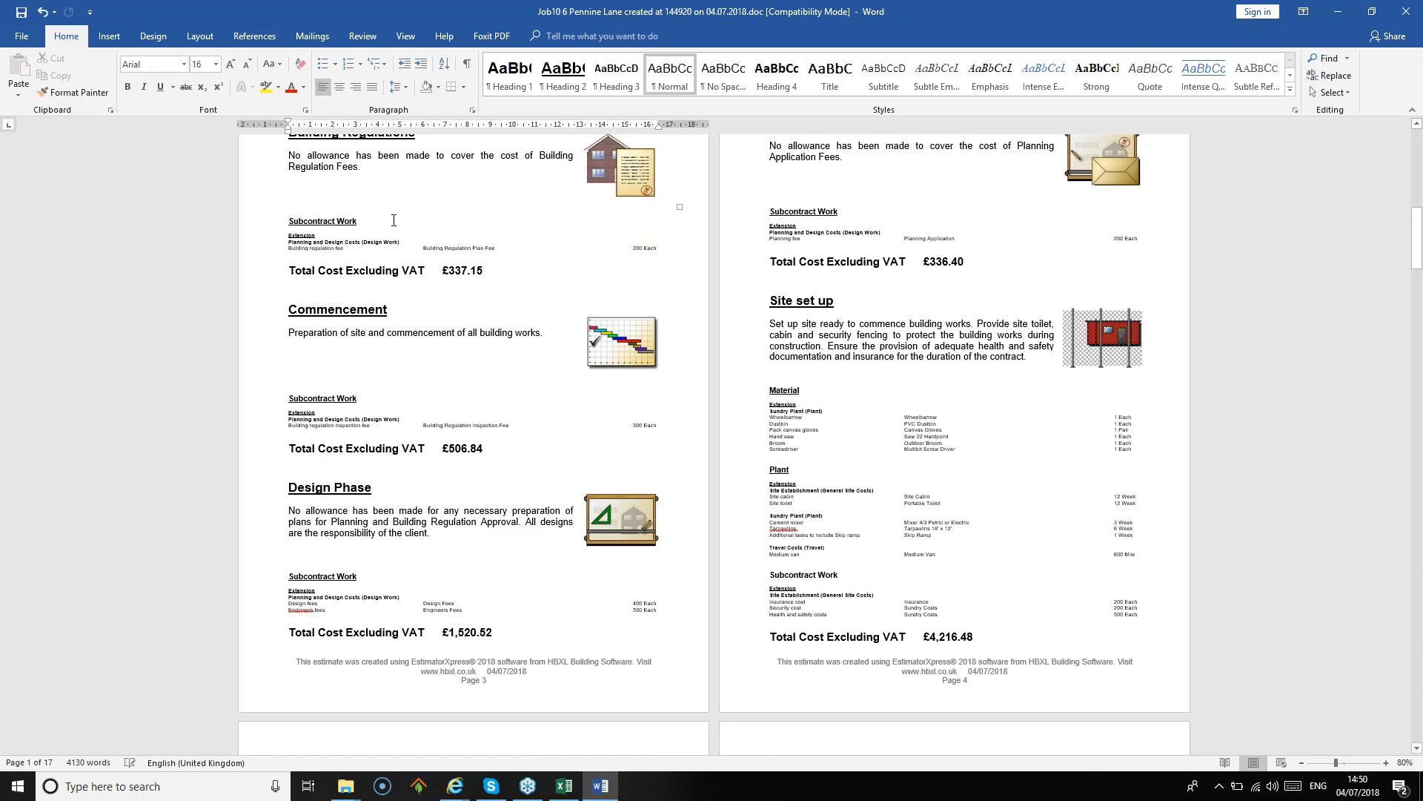
click(430, 335)
drag(1416, 238, 1420, 638)
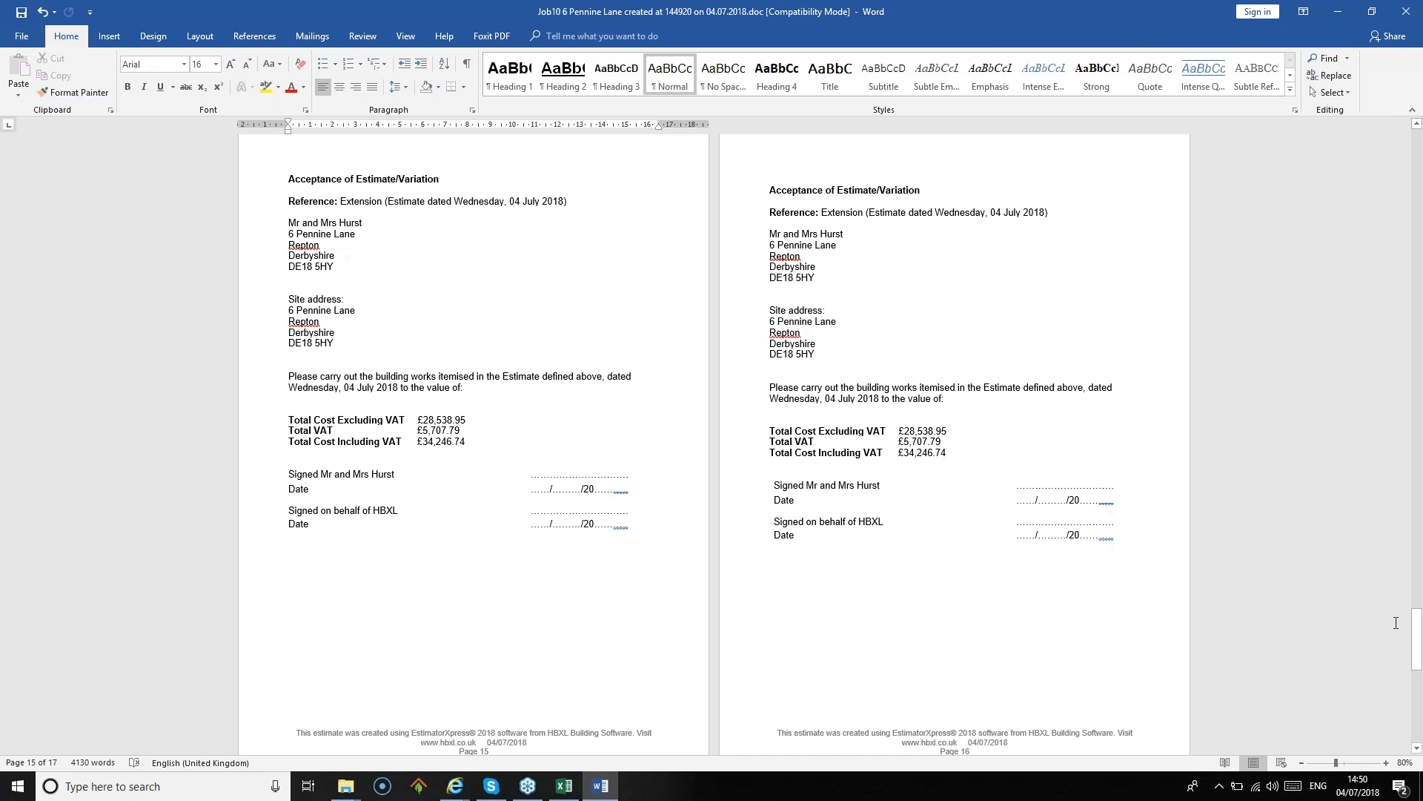
drag(1418, 637, 1418, 545)
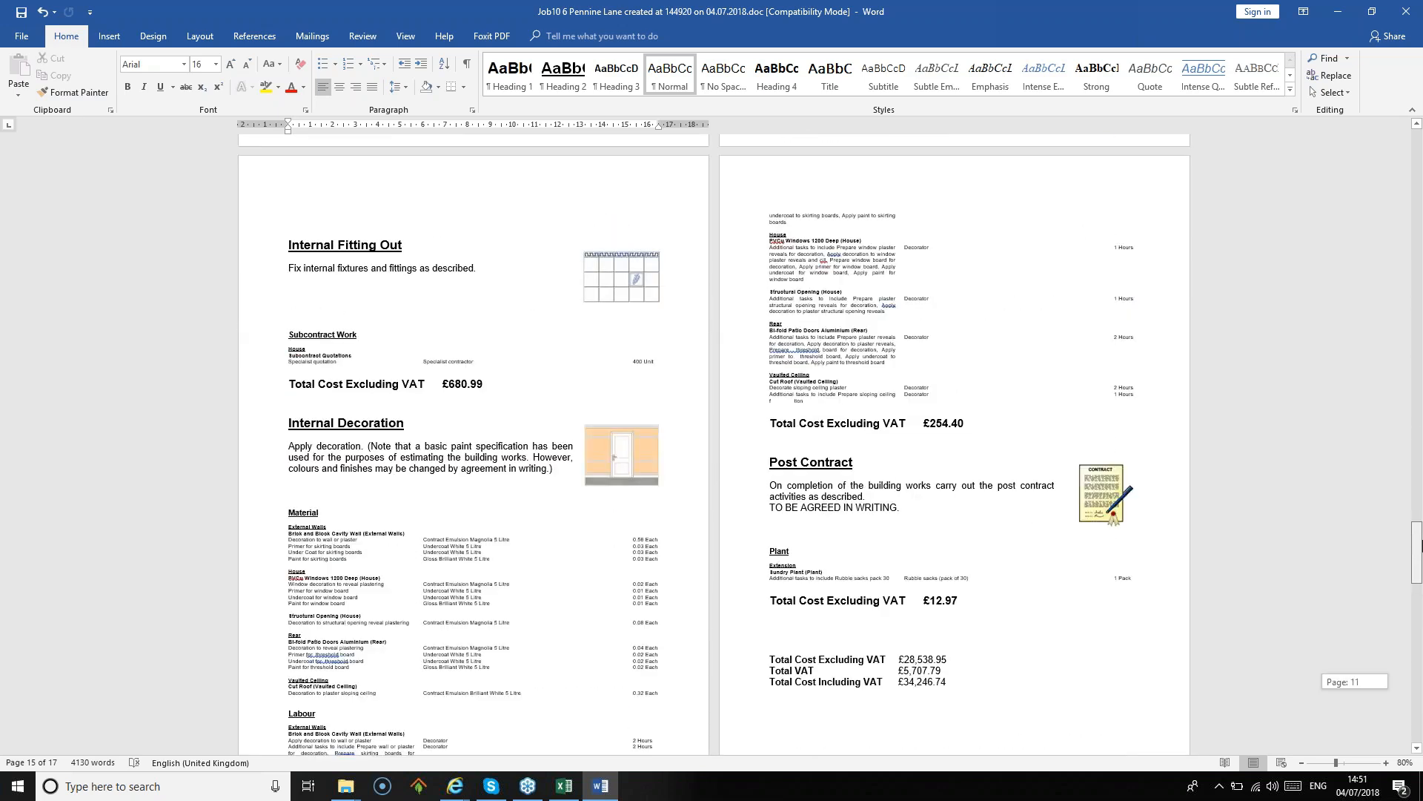